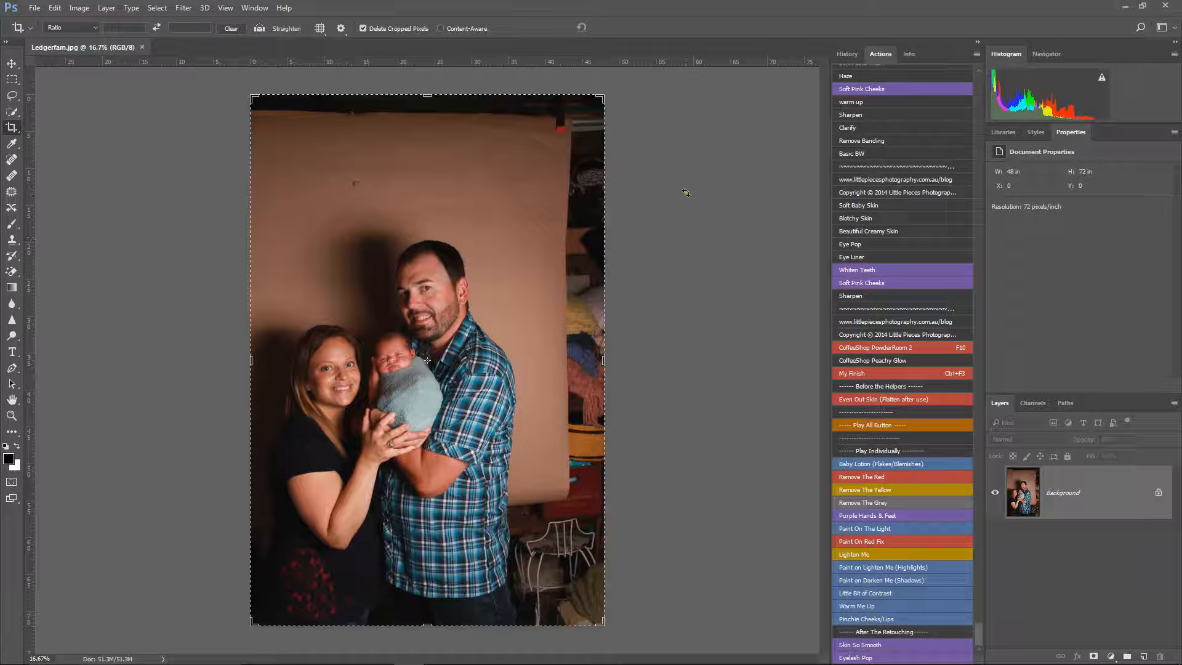
Step: Rotate the crop to lay the family photo sideways, frame the three people at about 33.9 by 50.8 in, and apply the crop
{"action": "left_click", "coordinate": [627, 194]}
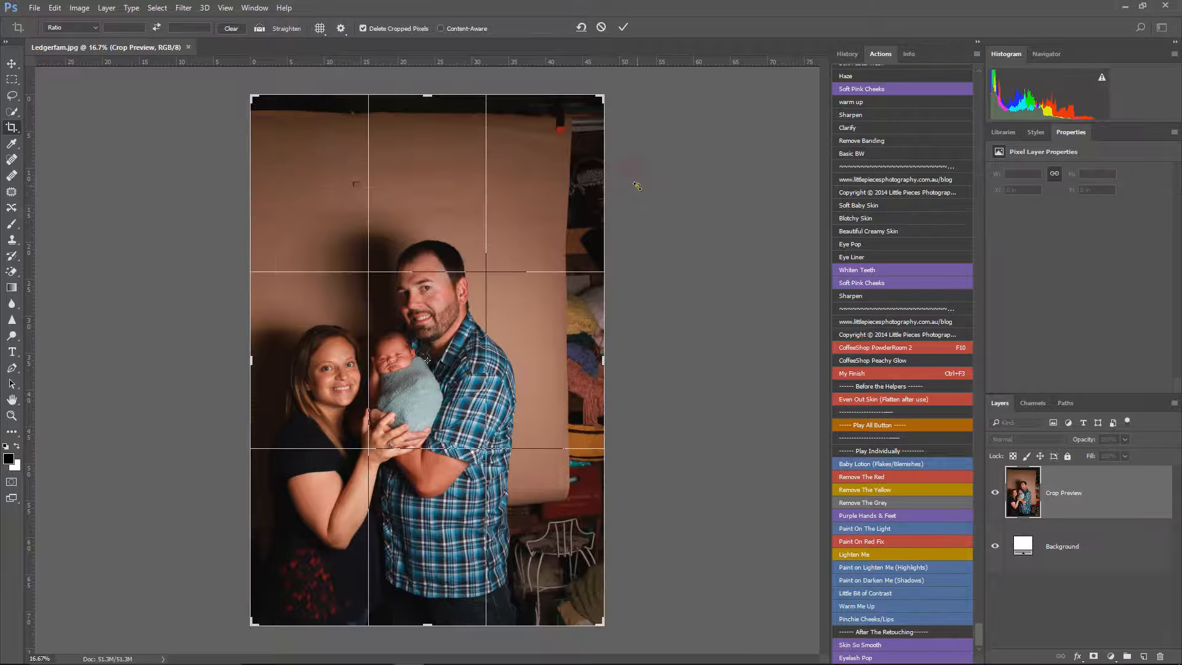
{"action": "left_click_drag", "start_coordinate": [633, 161], "coordinate": [662, 219]}
{"action": "left_click_drag", "start_coordinate": [619, 91], "coordinate": [542, 436]}
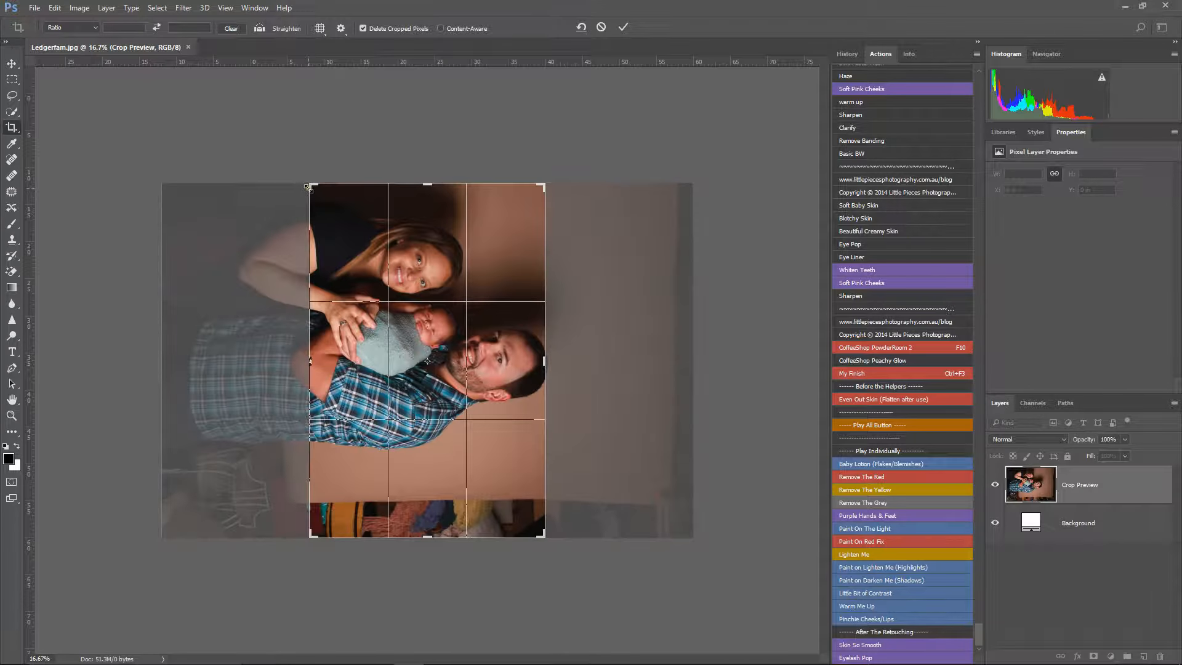
{"action": "mouse_move", "coordinate": [309, 186]}
{"action": "left_mouse_down"}
{"action": "mouse_move", "coordinate": [240, 153]}
{"action": "mouse_move", "coordinate": [286, 186]}
{"action": "left_mouse_up"}
{"action": "left_click_drag", "start_coordinate": [545, 174], "coordinate": [563, 161]}
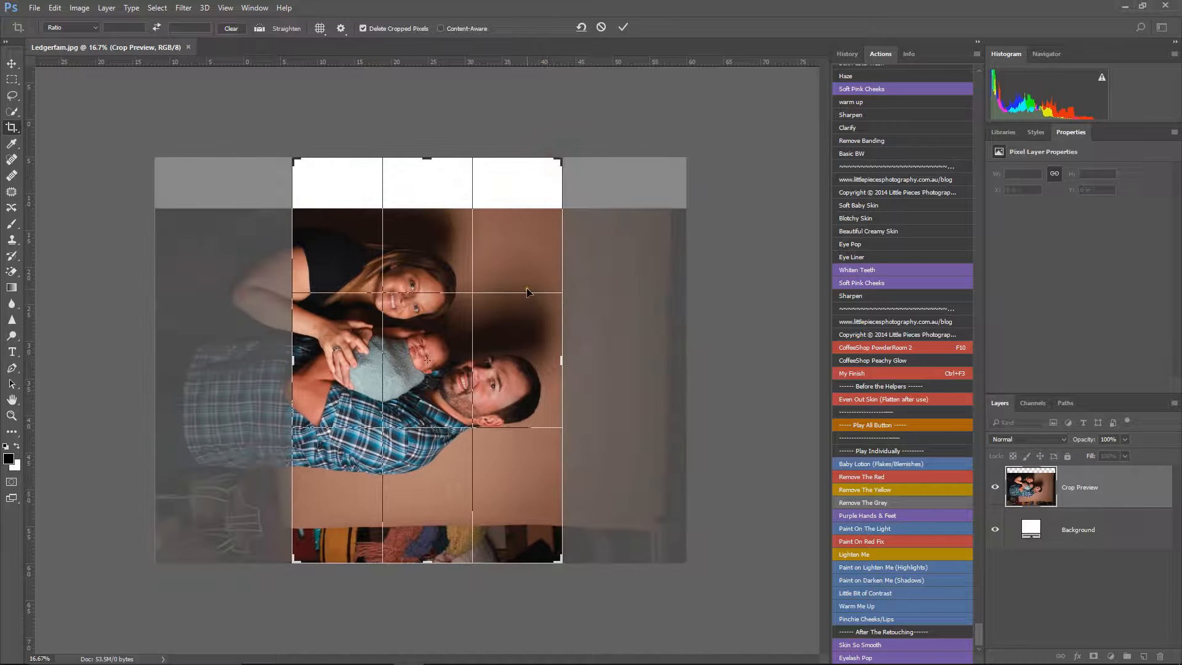
{"action": "left_click_drag", "start_coordinate": [522, 285], "coordinate": [529, 243]}
{"action": "mouse_move", "coordinate": [561, 557]}
{"action": "left_mouse_down"}
{"action": "mouse_move", "coordinate": [548, 541]}
{"action": "mouse_move", "coordinate": [576, 524]}
{"action": "mouse_move", "coordinate": [588, 534]}
{"action": "mouse_move", "coordinate": [579, 515]}
{"action": "mouse_move", "coordinate": [557, 539]}
{"action": "left_mouse_up"}
{"action": "key", "text": "Return"}
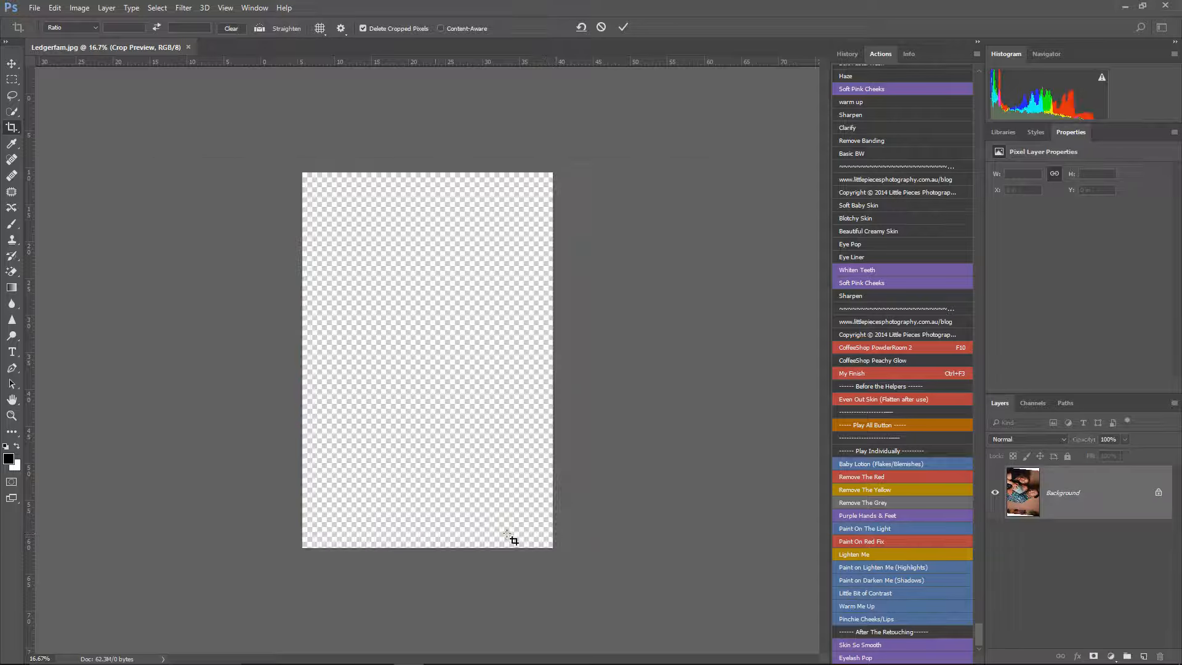
Step: Rotate the image canvas 90° counterclockwise so the family stands upright
{"action": "left_click", "coordinate": [79, 8]}
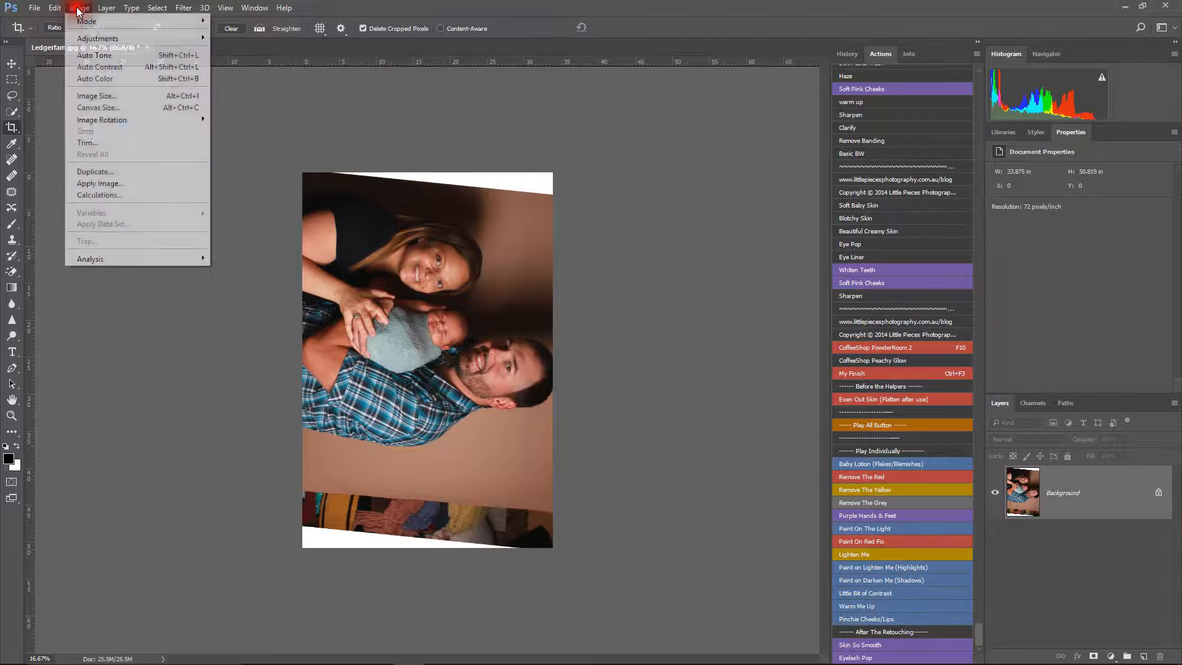
{"action": "left_click", "coordinate": [91, 122]}
{"action": "left_click", "coordinate": [249, 143]}
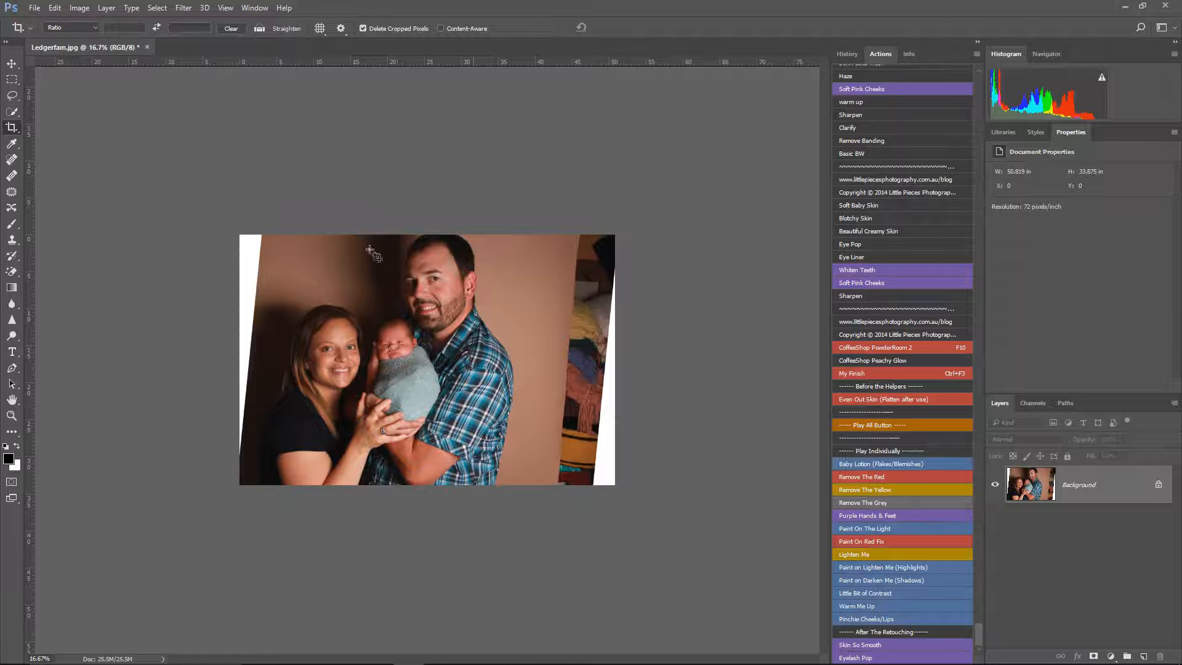
Step: Pick up the brown backdrop colour near the photo's upper-left corner for the Brush and duplicate the background layer
{"action": "left_click", "coordinate": [11, 224]}
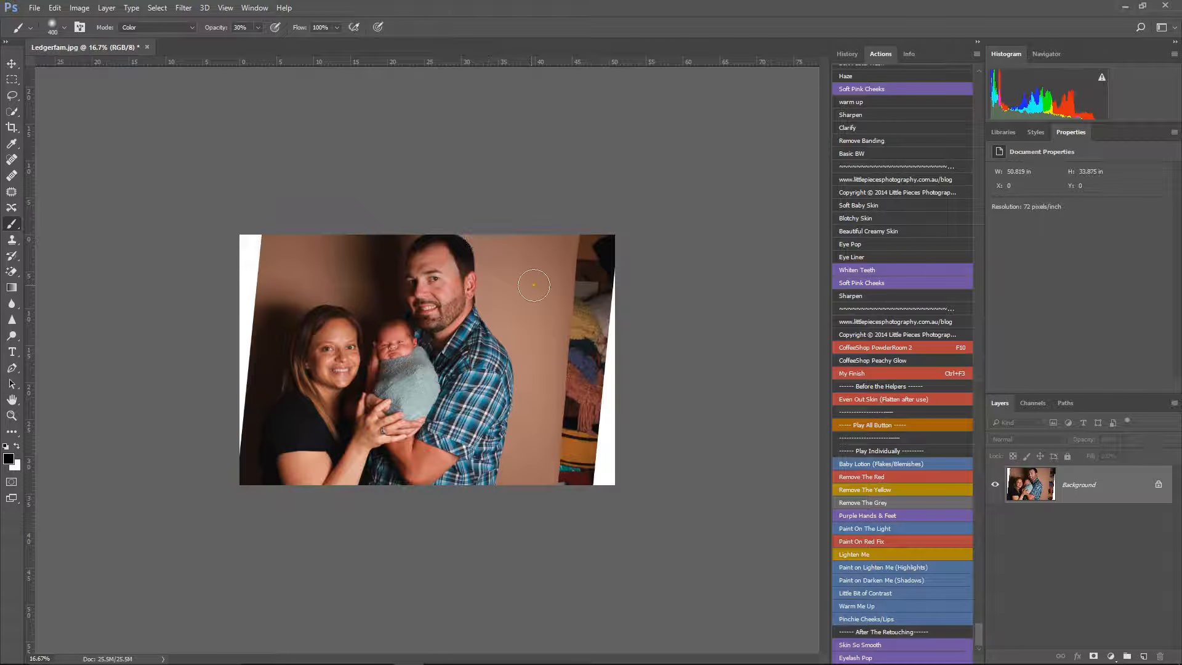
{"action": "scroll", "coordinate": [545, 307], "scroll_direction": "up", "scroll_amount": 6}
{"action": "scroll", "coordinate": [549, 302], "scroll_direction": "down", "scroll_amount": 1}
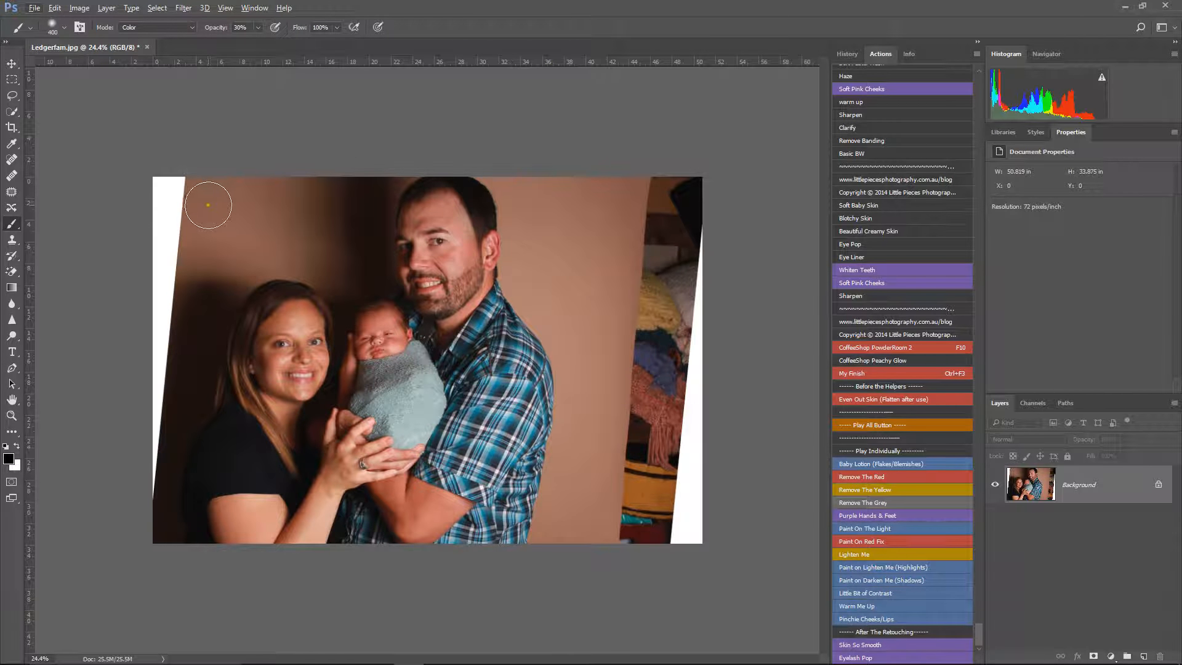
{"action": "left_click", "coordinate": [213, 202], "text": "alt"}
{"action": "key", "text": "ctrl+j"}
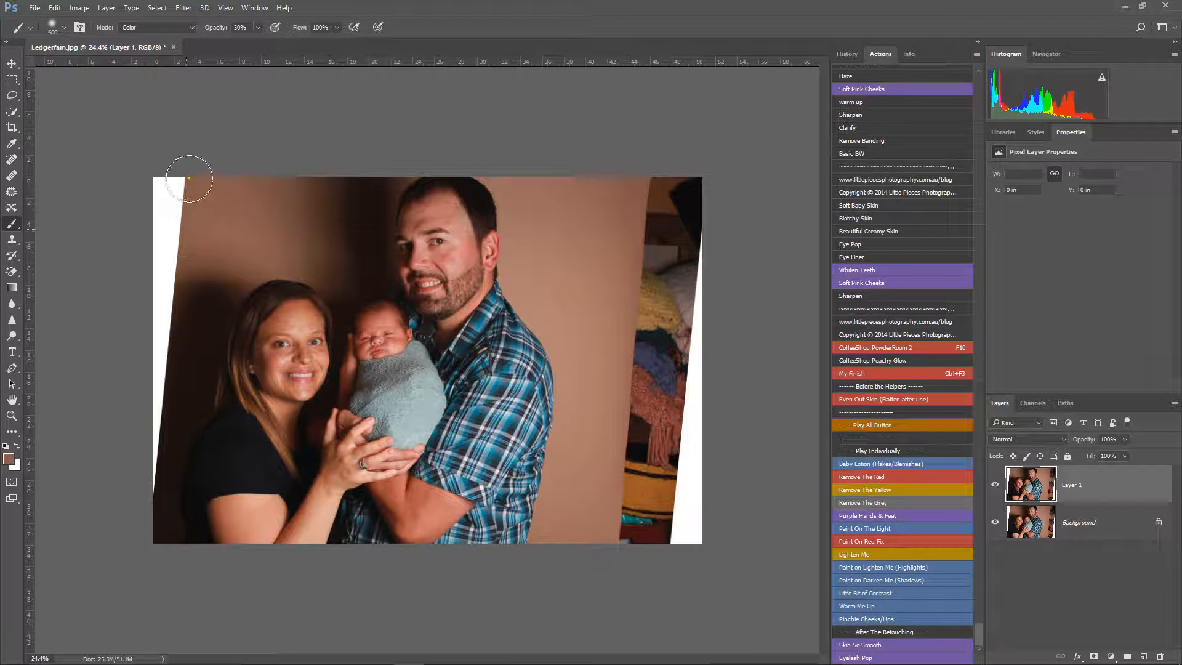
Step: Paint over the white wedge along the photo's left edge with the Brush at size 1100, Normal mode and 100% opacity
{"action": "key", "text": "bracketright"}
{"action": "mouse_move", "coordinate": [182, 185]}
{"action": "left_mouse_down"}
{"action": "mouse_move", "coordinate": [135, 309]}
{"action": "mouse_move", "coordinate": [126, 441]}
{"action": "left_mouse_up"}
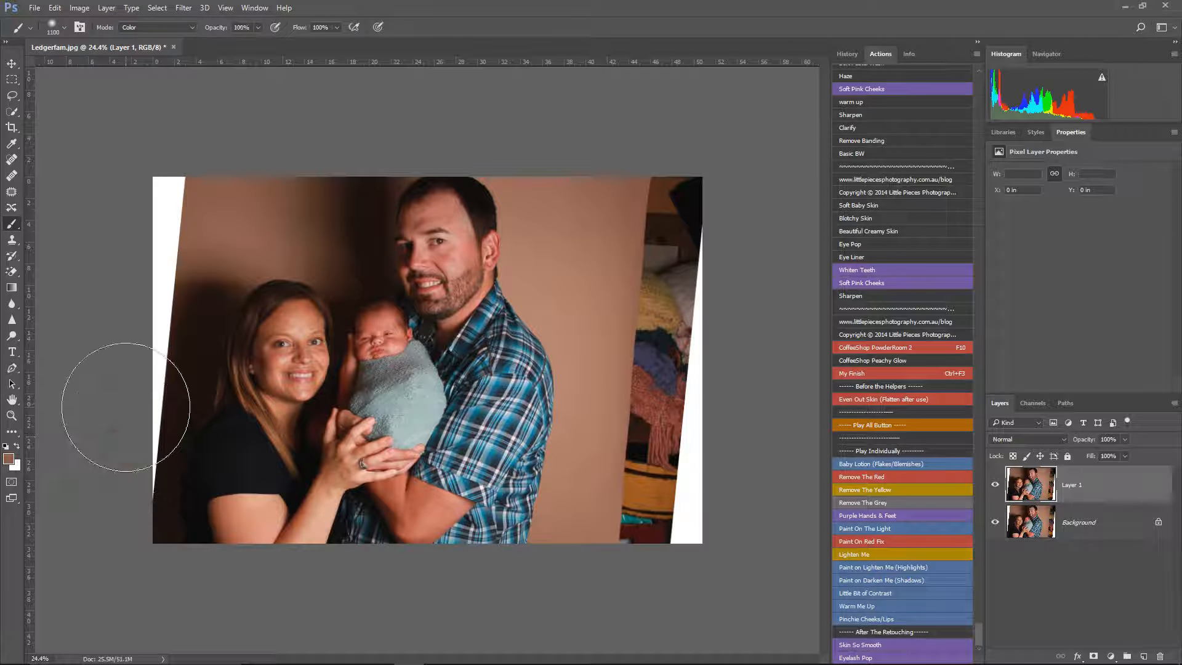
{"action": "left_click", "coordinate": [133, 27]}
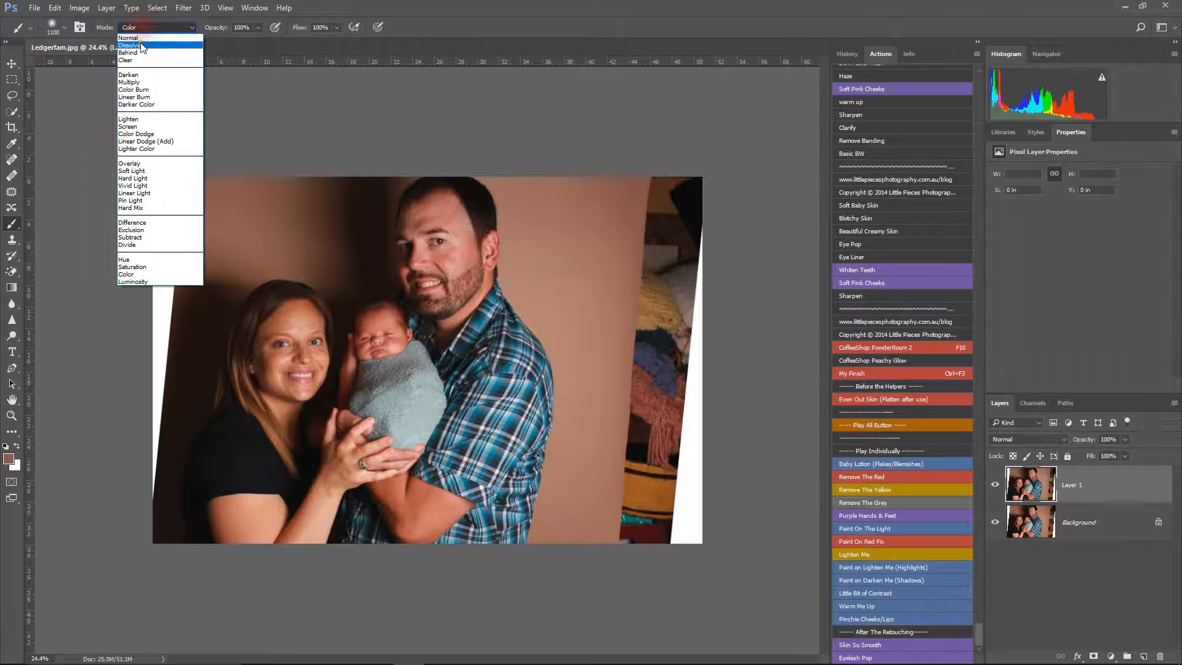
{"action": "left_click", "coordinate": [139, 38]}
{"action": "mouse_move", "coordinate": [203, 181]}
{"action": "left_mouse_down"}
{"action": "mouse_move", "coordinate": [147, 265]}
{"action": "mouse_move", "coordinate": [95, 464]}
{"action": "mouse_move", "coordinate": [140, 215]}
{"action": "mouse_move", "coordinate": [108, 397]}
{"action": "mouse_move", "coordinate": [106, 530]}
{"action": "mouse_move", "coordinate": [104, 250]}
{"action": "mouse_move", "coordinate": [80, 496]}
{"action": "mouse_move", "coordinate": [76, 425]}
{"action": "left_mouse_up"}
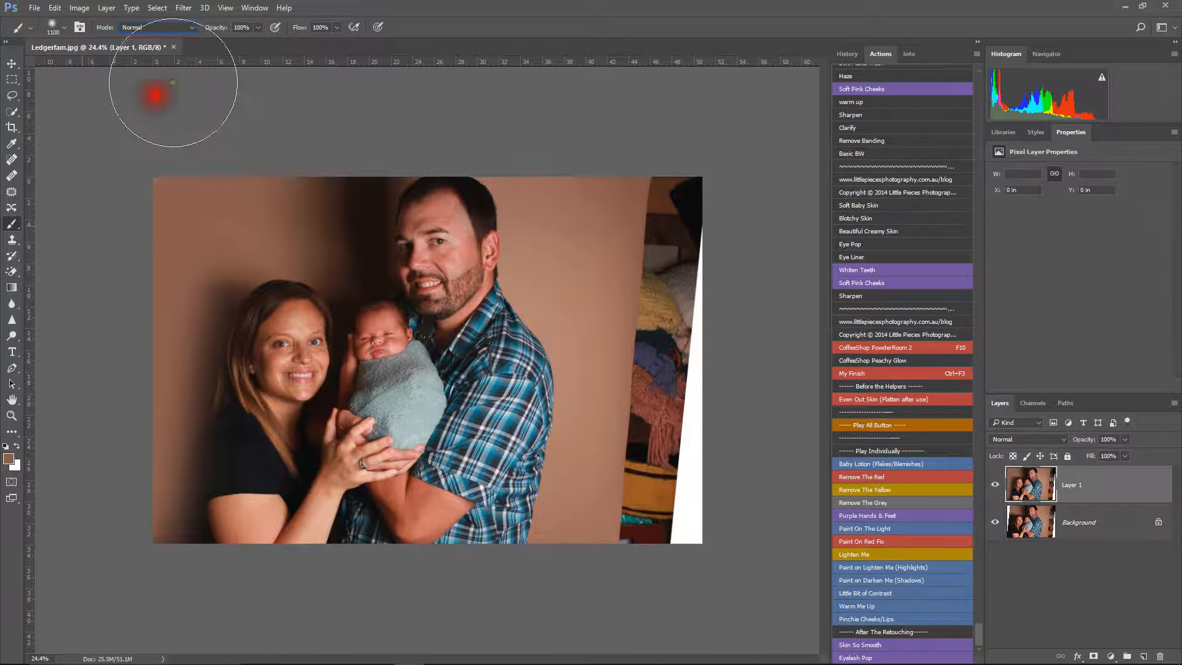
Step: Try covering the clutter beyond the right end of the paper backdrop with sampled backdrop colours, and undo the strokes
{"action": "left_click", "coordinate": [636, 213], "text": "alt"}
{"action": "mouse_move", "coordinate": [654, 131]}
{"action": "left_mouse_down"}
{"action": "mouse_move", "coordinate": [667, 388]}
{"action": "mouse_move", "coordinate": [654, 553]}
{"action": "mouse_move", "coordinate": [689, 551]}
{"action": "mouse_move", "coordinate": [707, 243]}
{"action": "left_mouse_up"}
{"action": "key", "text": "ctrl+z"}
{"action": "left_click", "coordinate": [586, 289], "text": "alt"}
{"action": "left_click_drag", "start_coordinate": [629, 176], "coordinate": [650, 443]}
{"action": "key", "text": "ctrl+z"}
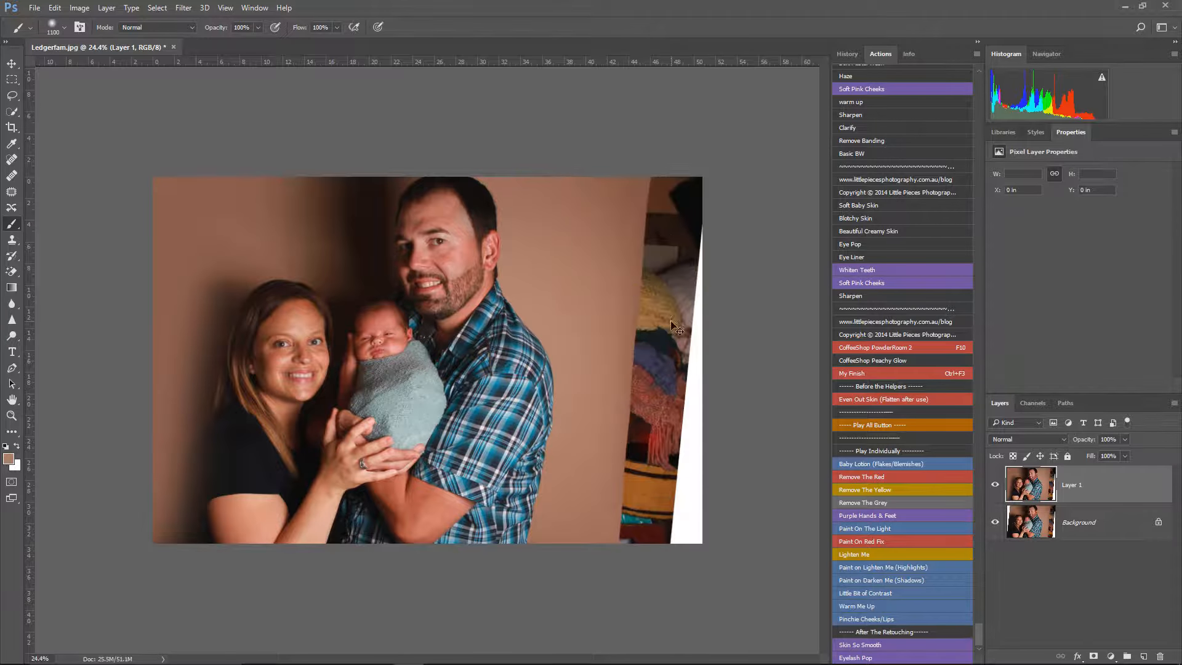
Step: Sample the backdrop beside the man and paint over the clutter and white wedge along the photo's right edge
{"action": "left_click", "coordinate": [597, 269], "text": "alt"}
{"action": "mouse_move", "coordinate": [643, 177]}
{"action": "left_mouse_down"}
{"action": "mouse_move", "coordinate": [673, 290]}
{"action": "mouse_move", "coordinate": [654, 543]}
{"action": "mouse_move", "coordinate": [686, 127]}
{"action": "mouse_move", "coordinate": [678, 555]}
{"action": "mouse_move", "coordinate": [692, 491]}
{"action": "left_mouse_up"}
{"action": "left_click_drag", "start_coordinate": [636, 222], "coordinate": [620, 198]}
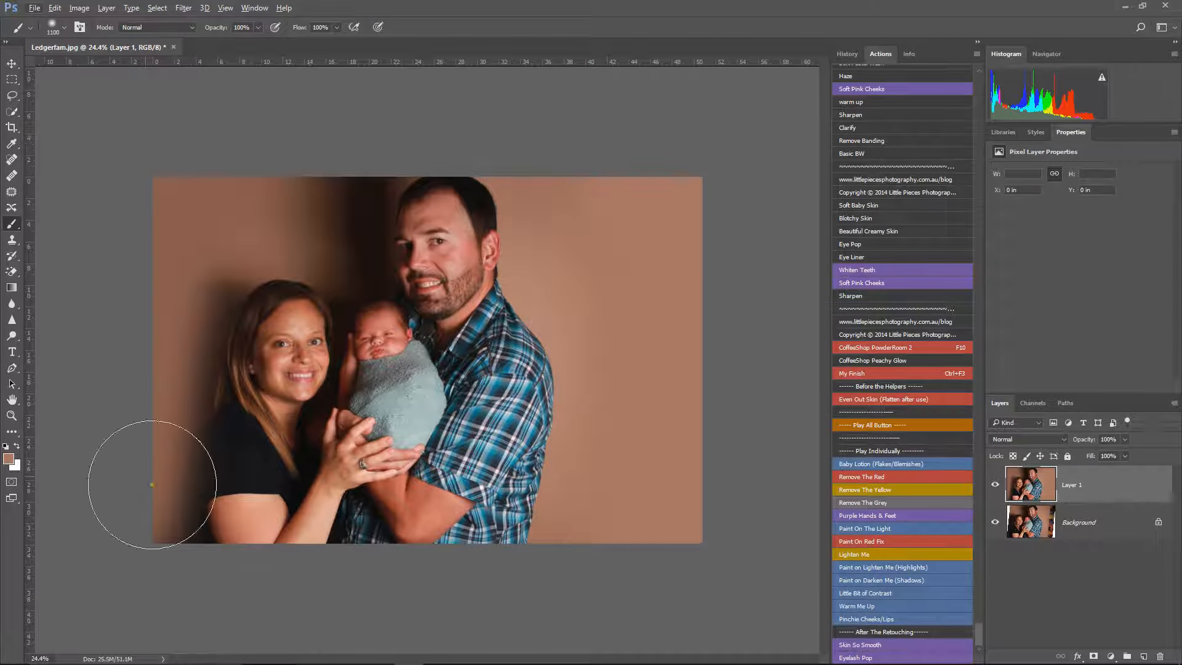
Step: Undo the trial stroke on the photo's left edge and repaint that edge with colour sampled from the backdrop above the woman's shoulder
{"action": "left_click_drag", "start_coordinate": [128, 419], "coordinate": [126, 333]}
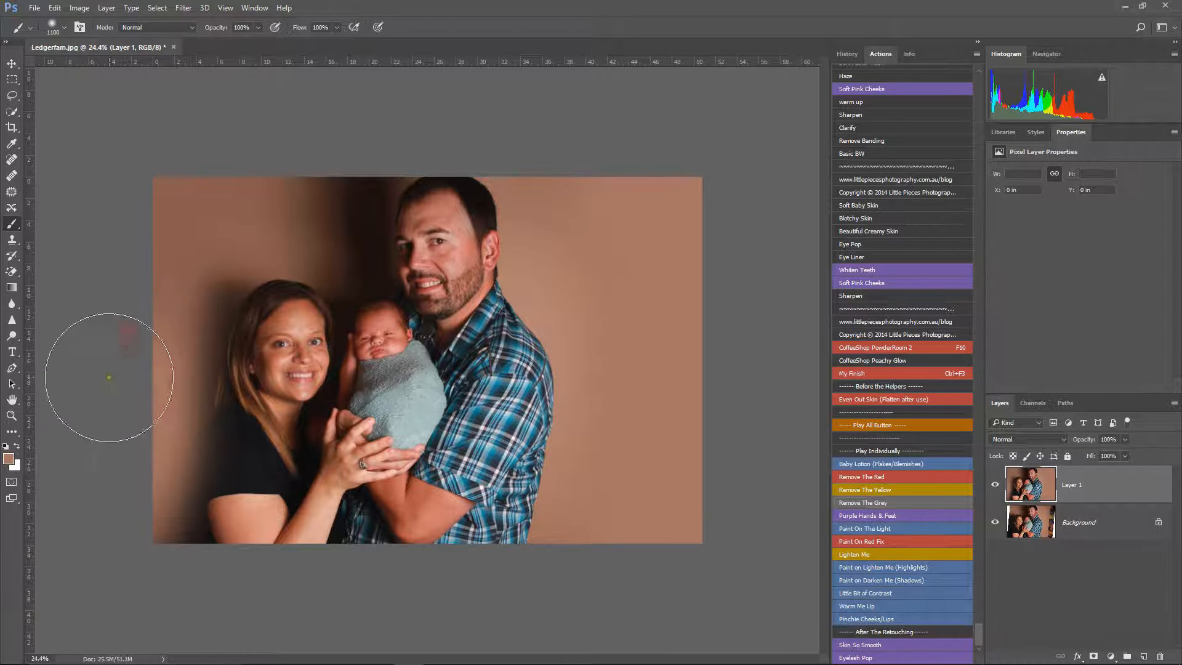
{"action": "key", "text": "ctrl+z"}
{"action": "left_click", "coordinate": [208, 252], "text": "alt"}
{"action": "mouse_move", "coordinate": [144, 285]}
{"action": "left_mouse_down"}
{"action": "mouse_move", "coordinate": [121, 356]}
{"action": "mouse_move", "coordinate": [108, 559]}
{"action": "left_mouse_up"}
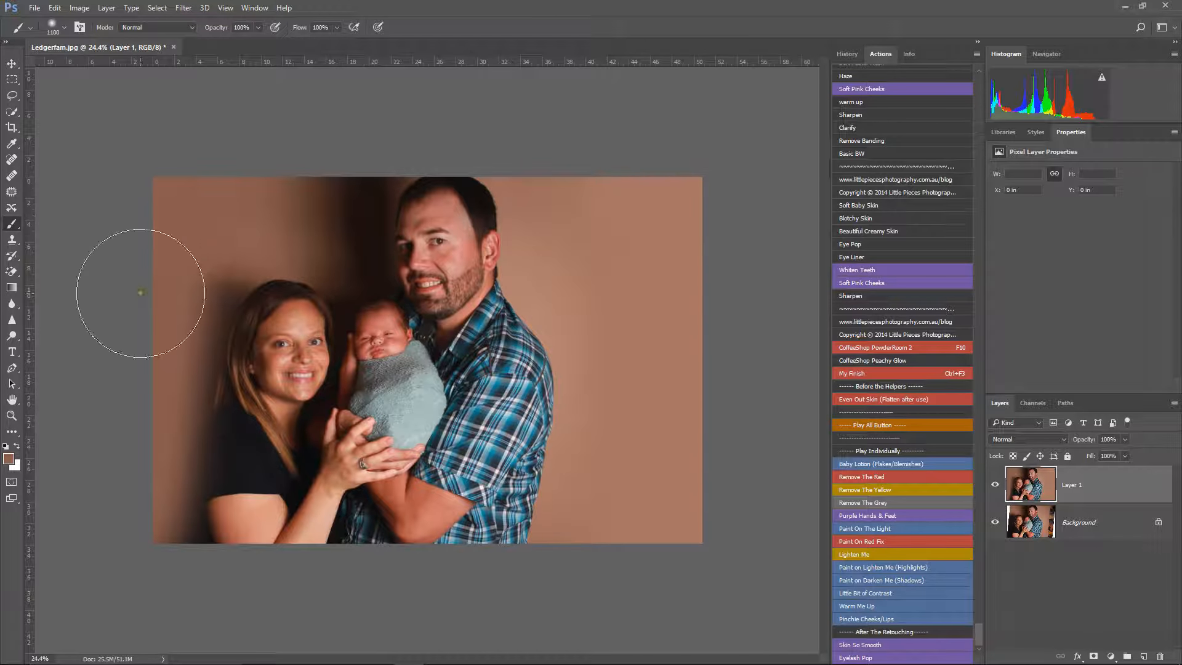
Step: Show the edit history and choose the History Brush with the original Ledgerfam.jpg snapshot as its source
{"action": "left_click", "coordinate": [847, 54]}
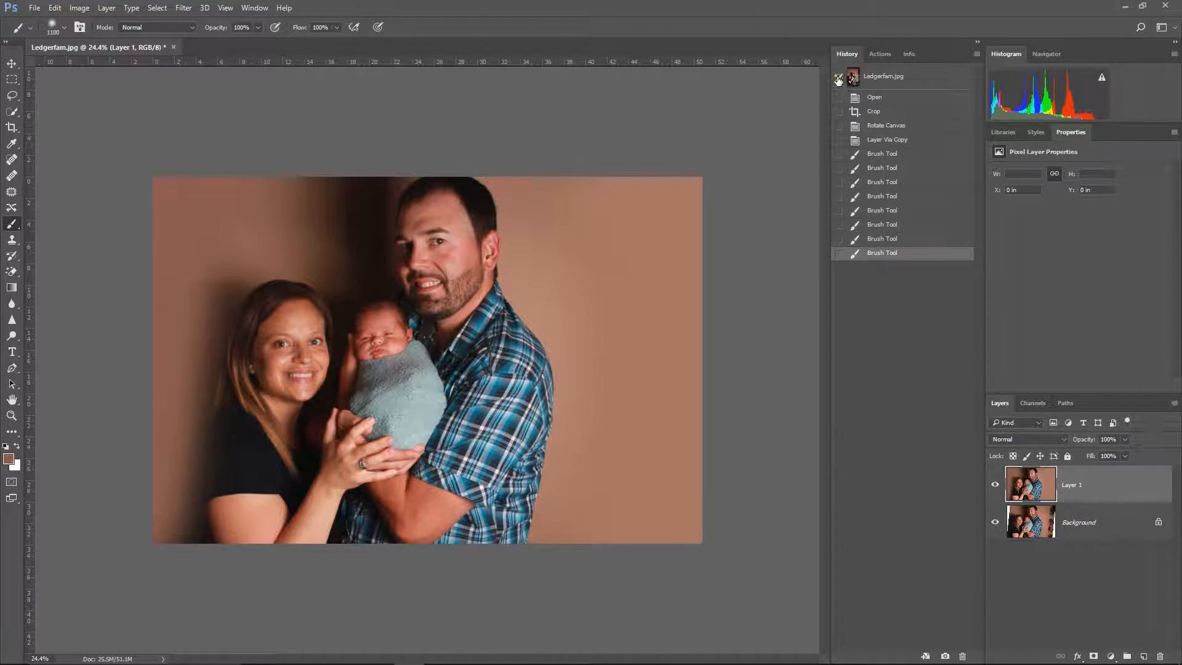
{"action": "left_click", "coordinate": [11, 258]}
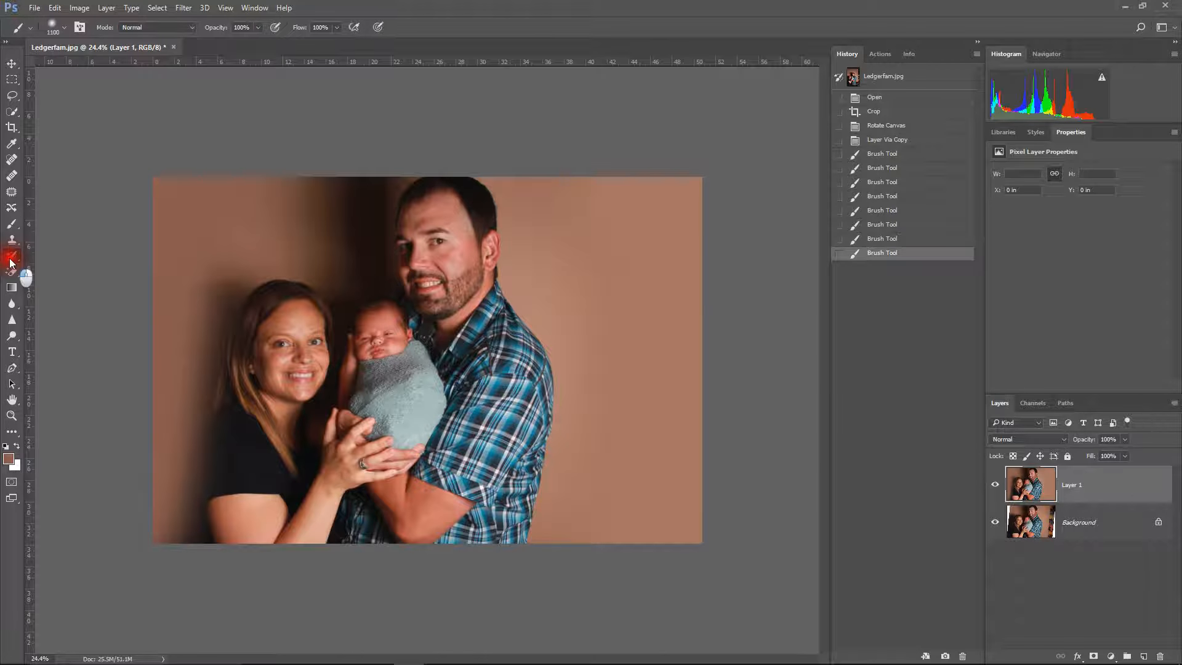
{"action": "left_click", "coordinate": [838, 78]}
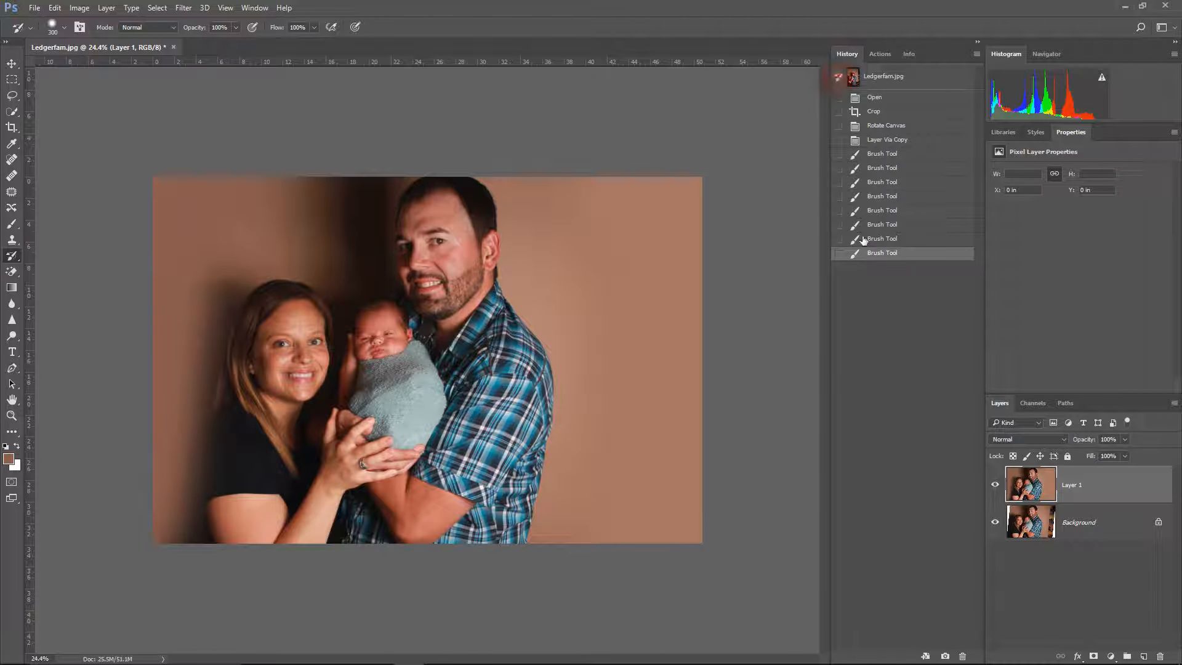
{"action": "left_click", "coordinate": [839, 212]}
{"action": "left_click", "coordinate": [840, 78]}
{"action": "left_click", "coordinate": [9, 224]}
{"action": "left_click", "coordinate": [11, 254]}
{"action": "left_click", "coordinate": [13, 257]}
Step: Flatten the image into a single background layer
{"action": "left_click", "coordinate": [1119, 523]}
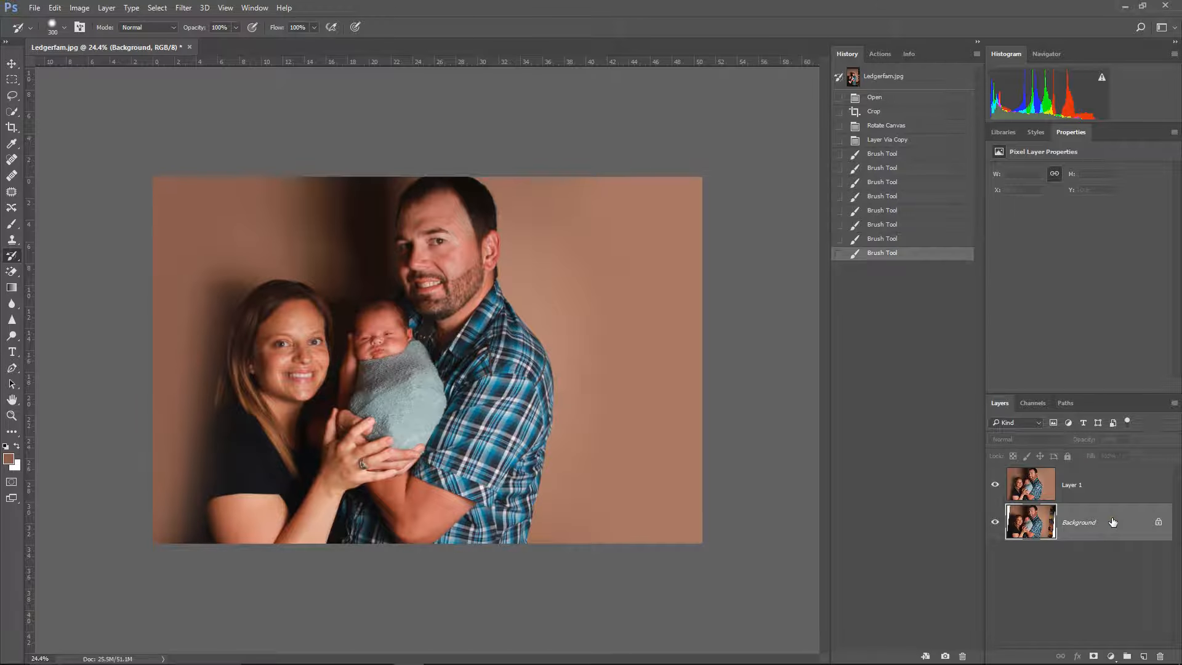
{"action": "right_click", "coordinate": [1113, 522]}
{"action": "left_click", "coordinate": [1105, 478]}
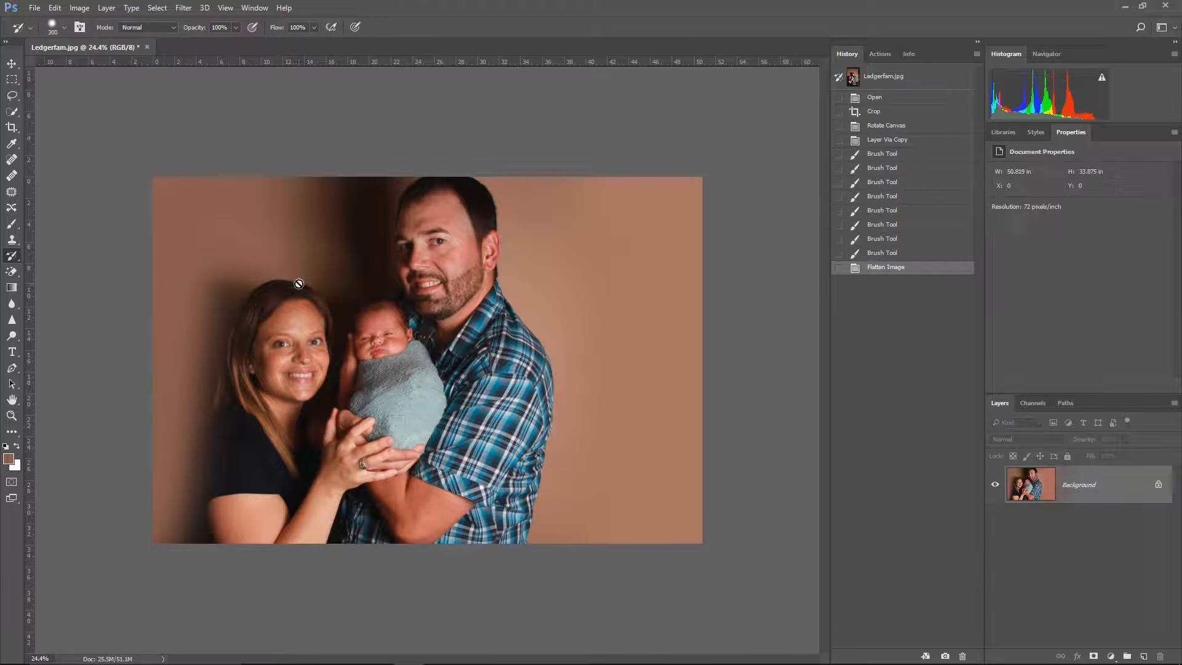
Step: Set the Rotate Canvas state as the History Brush source and paint back the edges of the woman's hair, shoulder and arm
{"action": "key", "text": "v"}
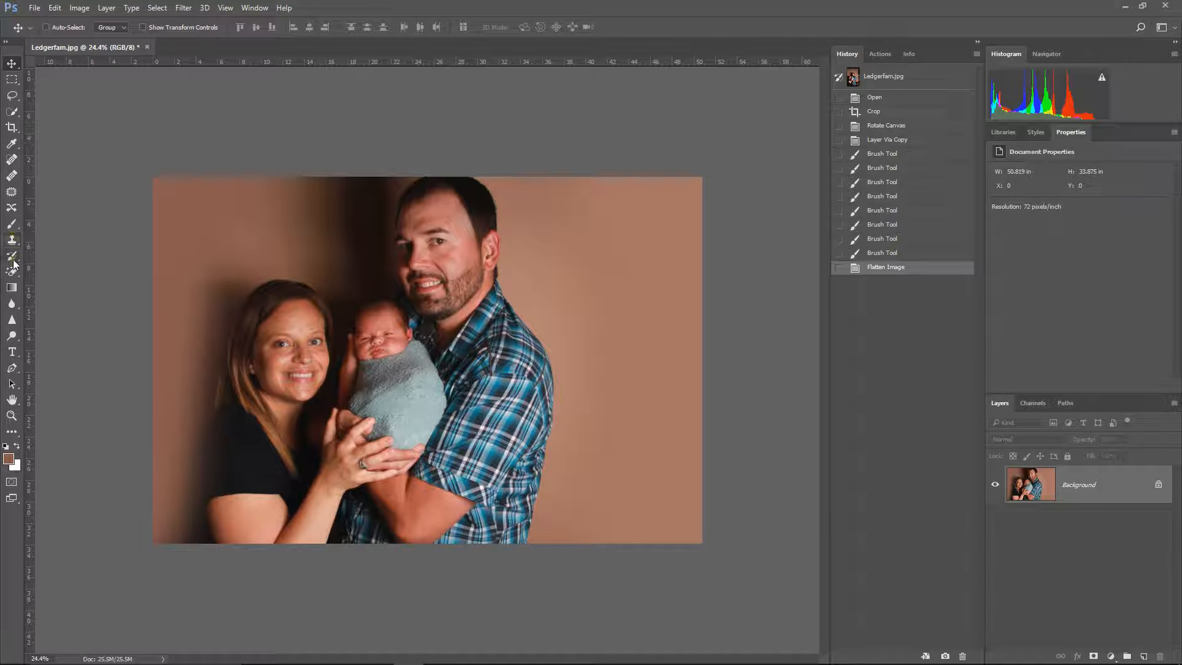
{"action": "left_click", "coordinate": [12, 259]}
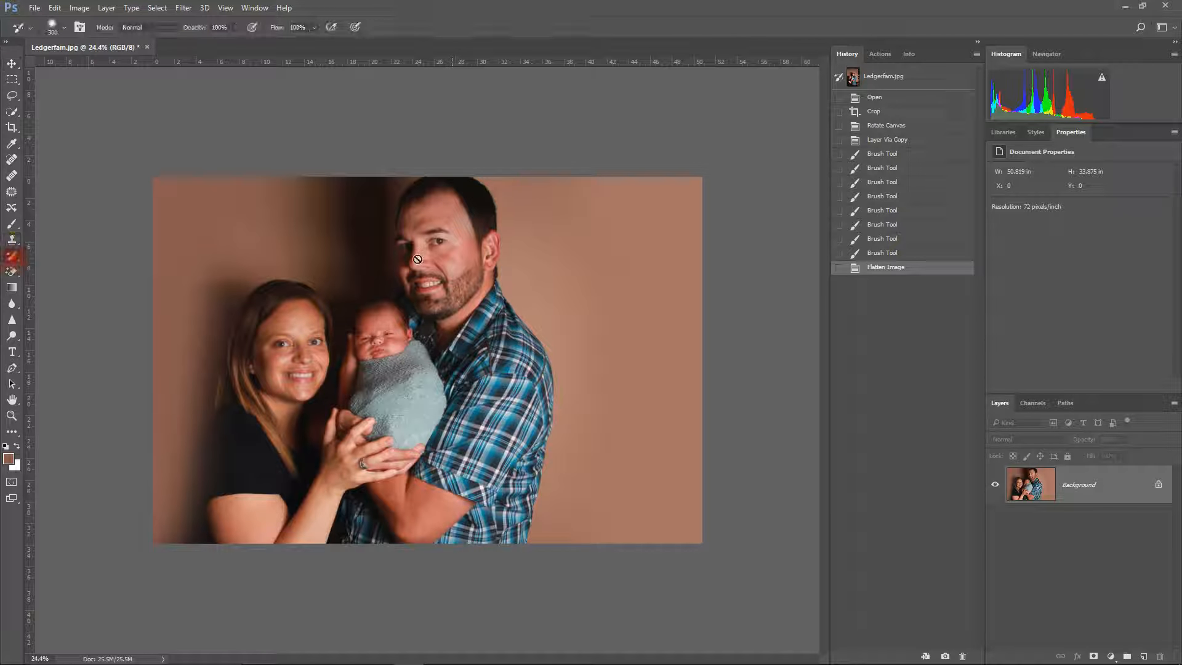
{"action": "left_click", "coordinate": [838, 127]}
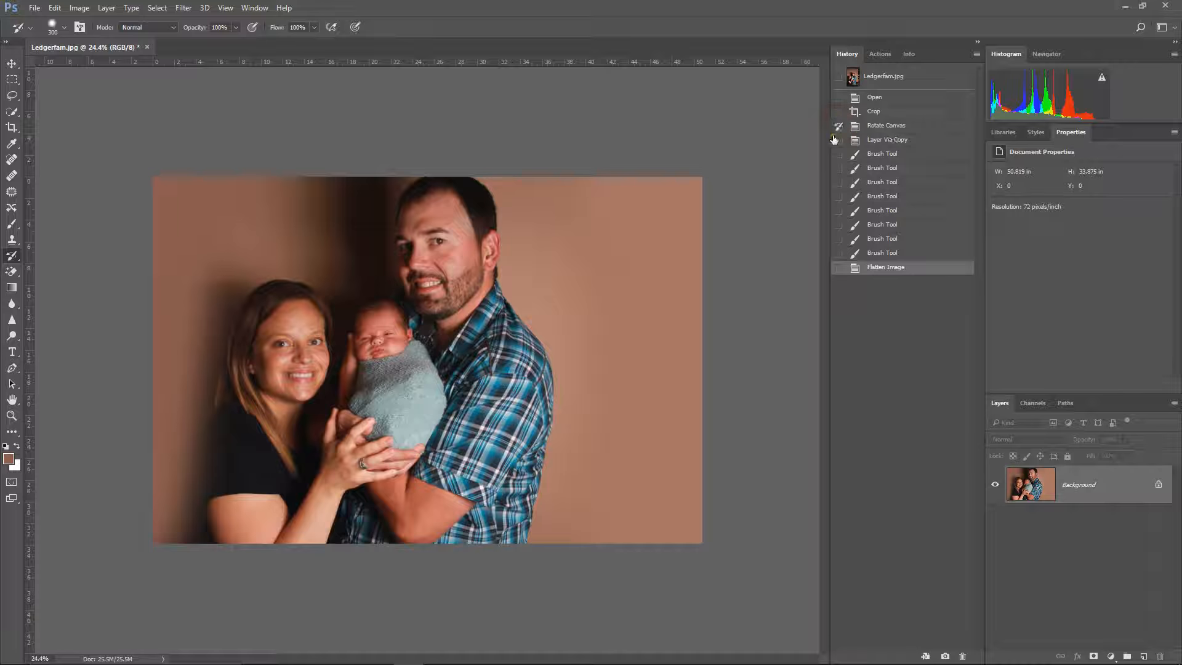
{"action": "mouse_move", "coordinate": [263, 282]}
{"action": "left_mouse_down"}
{"action": "mouse_move", "coordinate": [230, 333]}
{"action": "mouse_move", "coordinate": [232, 357]}
{"action": "left_mouse_up"}
{"action": "key", "text": "ctrl+z"}
{"action": "mouse_move", "coordinate": [267, 312]}
{"action": "left_mouse_down"}
{"action": "mouse_move", "coordinate": [245, 343]}
{"action": "mouse_move", "coordinate": [234, 399]}
{"action": "left_mouse_up"}
{"action": "mouse_move", "coordinate": [227, 446]}
{"action": "left_mouse_down"}
{"action": "mouse_move", "coordinate": [211, 438]}
{"action": "mouse_move", "coordinate": [208, 526]}
{"action": "left_mouse_up"}
{"action": "mouse_move", "coordinate": [232, 442]}
{"action": "left_mouse_down"}
{"action": "mouse_move", "coordinate": [201, 499]}
{"action": "mouse_move", "coordinate": [205, 540]}
{"action": "mouse_move", "coordinate": [232, 562]}
{"action": "left_mouse_up"}
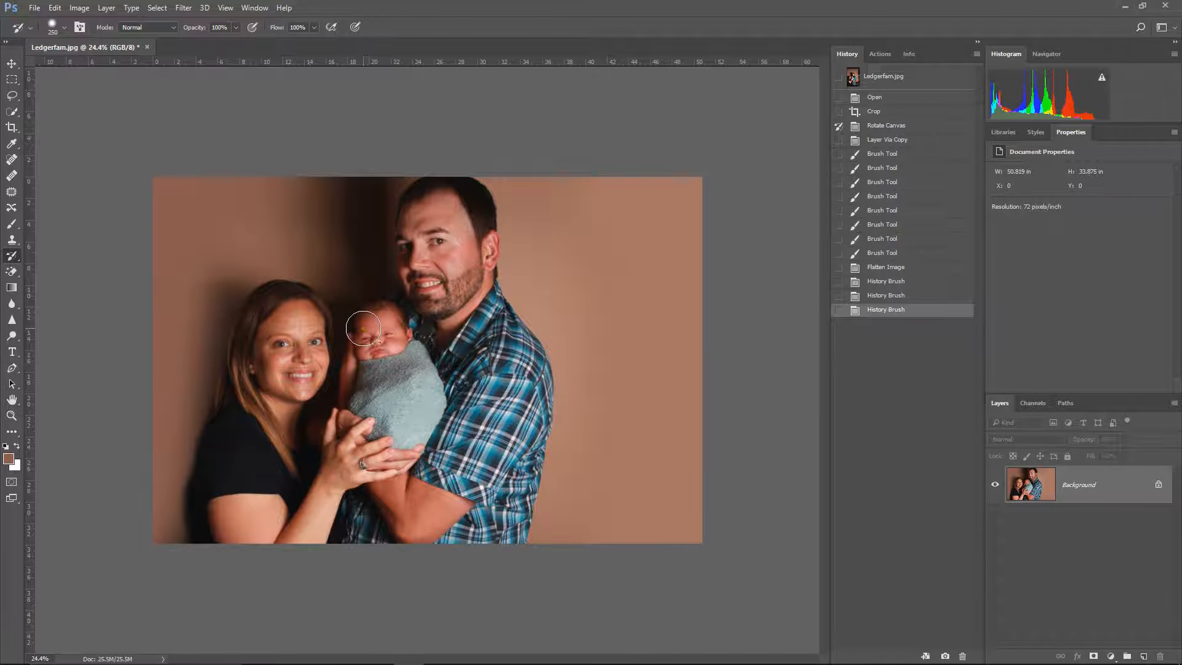
Step: Softly restore the area along the woman's arm and down the man's body with the History Brush at size 700 and 30% opacity
{"action": "key", "text": "bracketright"}
{"action": "left_click_drag", "start_coordinate": [212, 379], "coordinate": [193, 535]}
{"action": "key", "text": "ctrl+z"}
{"action": "left_click_drag", "start_coordinate": [238, 410], "coordinate": [217, 570]}
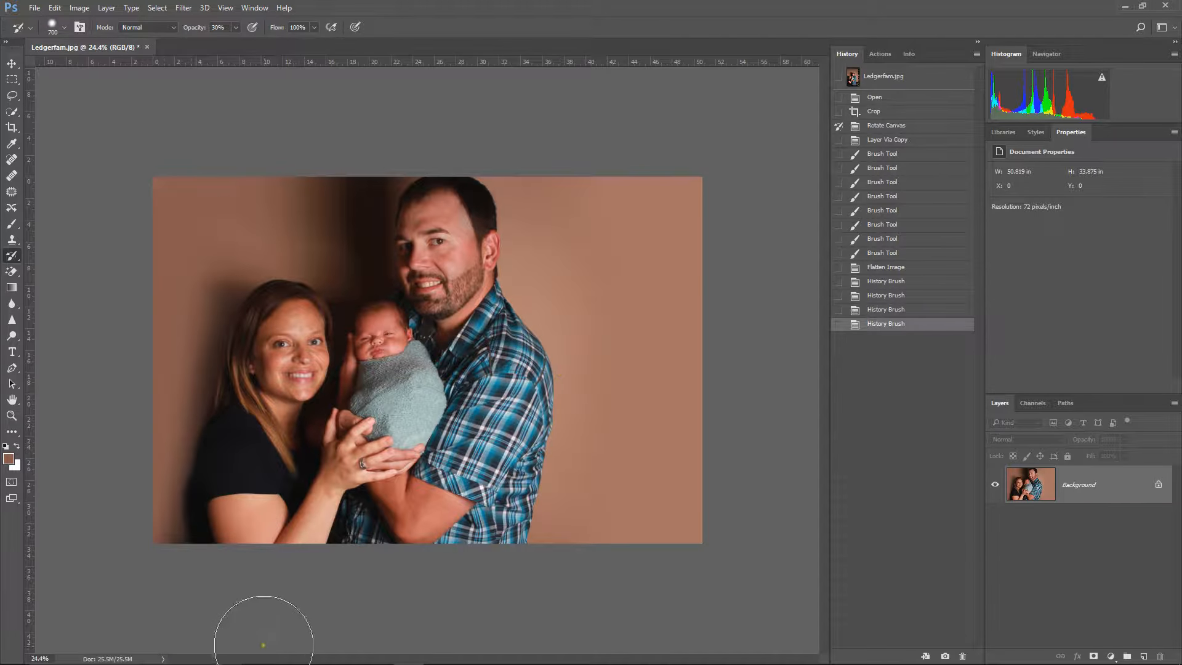
{"action": "mouse_move", "coordinate": [454, 213]}
{"action": "left_mouse_down"}
{"action": "mouse_move", "coordinate": [475, 319]}
{"action": "mouse_move", "coordinate": [517, 413]}
{"action": "mouse_move", "coordinate": [483, 564]}
{"action": "left_mouse_up"}
{"action": "mouse_move", "coordinate": [484, 544]}
{"action": "left_mouse_down"}
{"action": "mouse_move", "coordinate": [367, 501]}
{"action": "mouse_move", "coordinate": [444, 442]}
{"action": "mouse_move", "coordinate": [405, 237]}
{"action": "mouse_move", "coordinate": [462, 197]}
{"action": "left_mouse_up"}
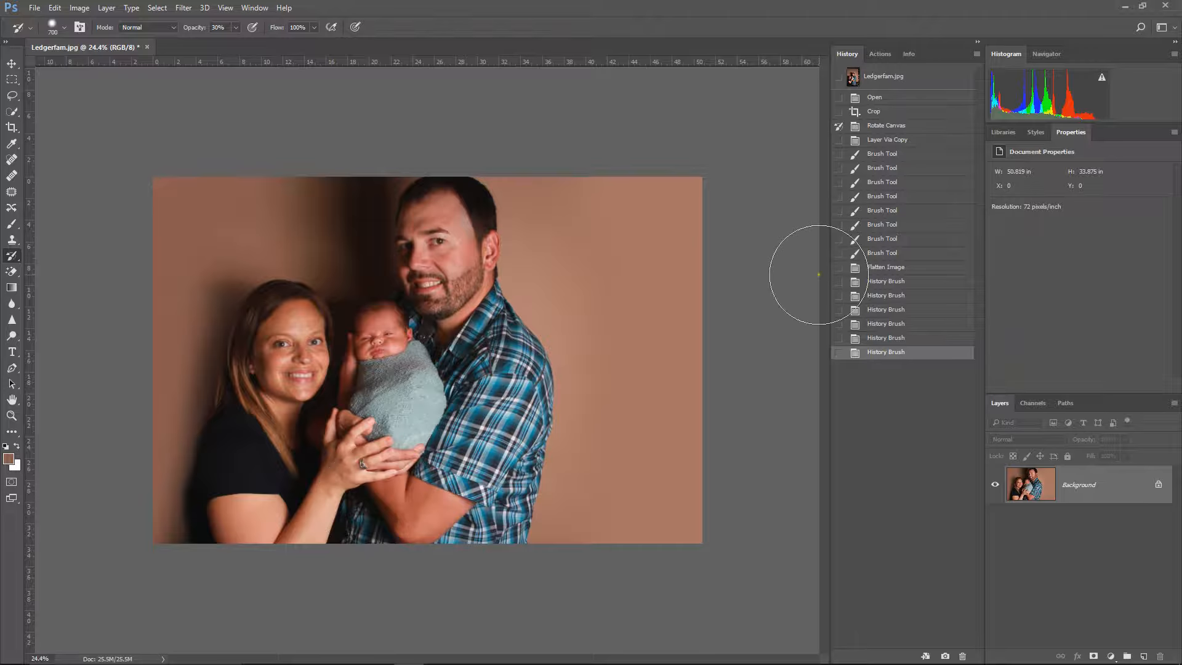
Step: Outline the shadowed backdrop beside the woman with the Patch tool, patch it from the plain backdrop beside the man, and deselect
{"action": "left_click", "coordinate": [11, 193]}
{"action": "left_click_drag", "start_coordinate": [179, 512], "coordinate": [221, 330]}
{"action": "left_click_drag", "start_coordinate": [202, 233], "coordinate": [165, 325]}
{"action": "mouse_move", "coordinate": [204, 291]}
{"action": "left_mouse_down"}
{"action": "mouse_move", "coordinate": [198, 233]}
{"action": "mouse_move", "coordinate": [204, 400]}
{"action": "left_mouse_up"}
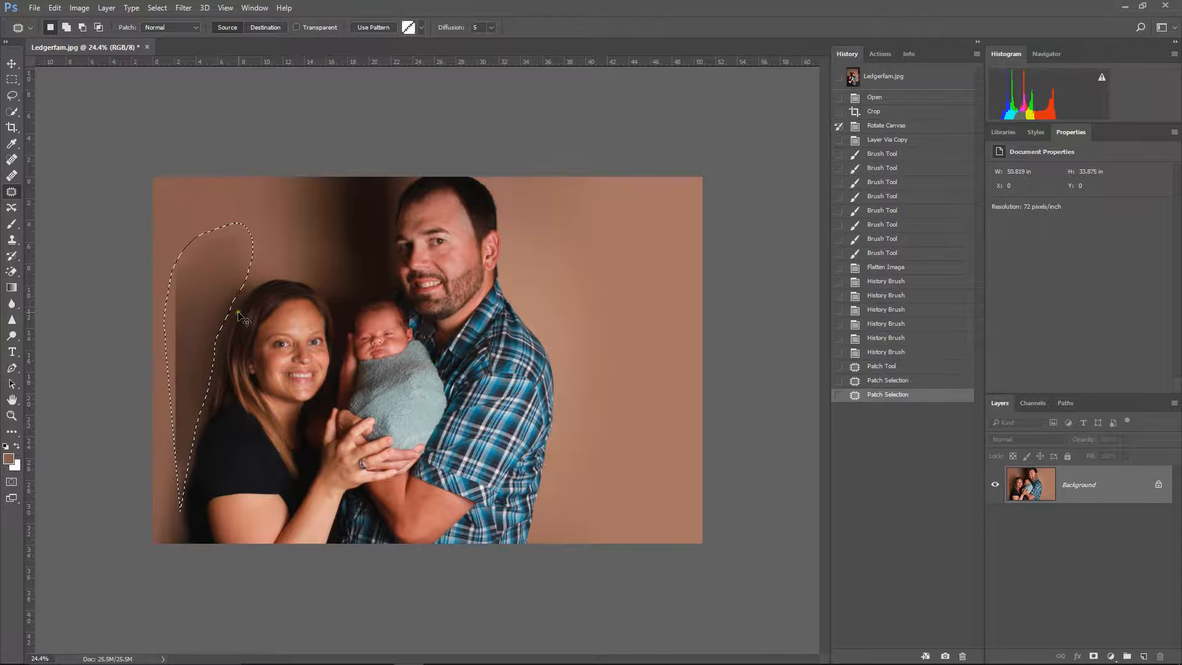
{"action": "key", "text": "ctrl+z"}
{"action": "left_click_drag", "start_coordinate": [215, 300], "coordinate": [655, 295]}
{"action": "key", "text": "ctrl+d"}
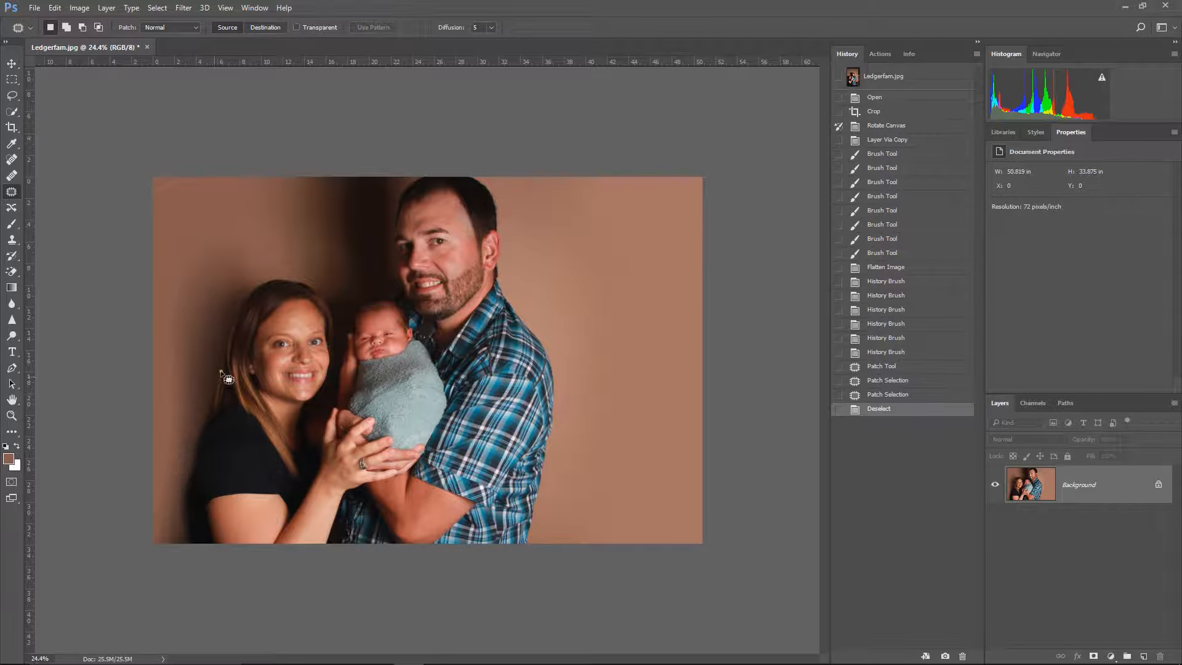
{"action": "mouse_move", "coordinate": [316, 176]}
{"action": "left_mouse_down"}
{"action": "mouse_move", "coordinate": [274, 221]}
{"action": "mouse_move", "coordinate": [317, 277]}
{"action": "left_mouse_up"}
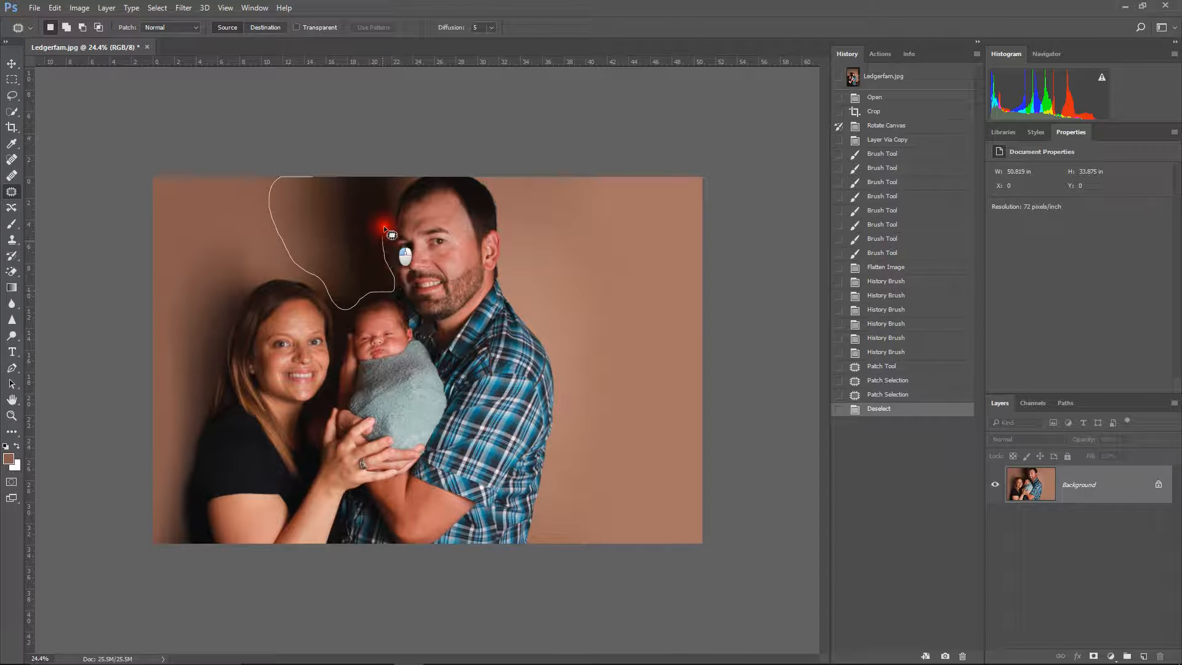
{"action": "left_click_drag", "start_coordinate": [384, 254], "coordinate": [396, 176]}
{"action": "key", "text": "ctrl+d"}
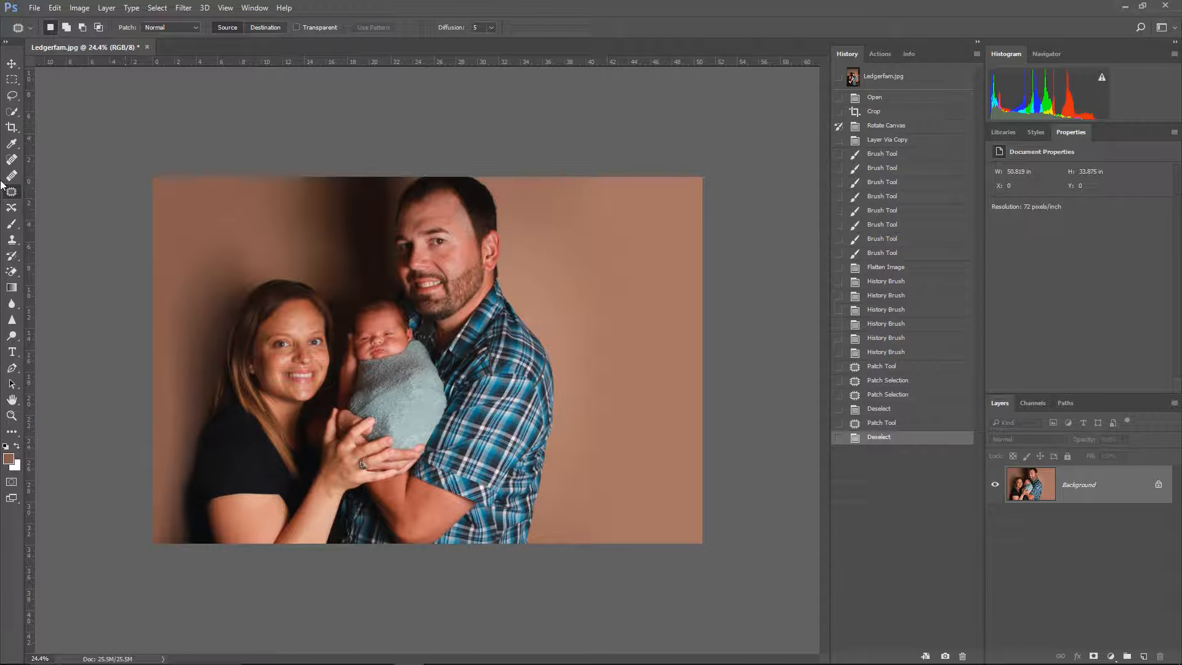
Step: Paint a Quick Mask with the size 1100 Brush over the dark shadow between the two adults' heads and convert it to a selection
{"action": "left_click", "coordinate": [13, 224]}
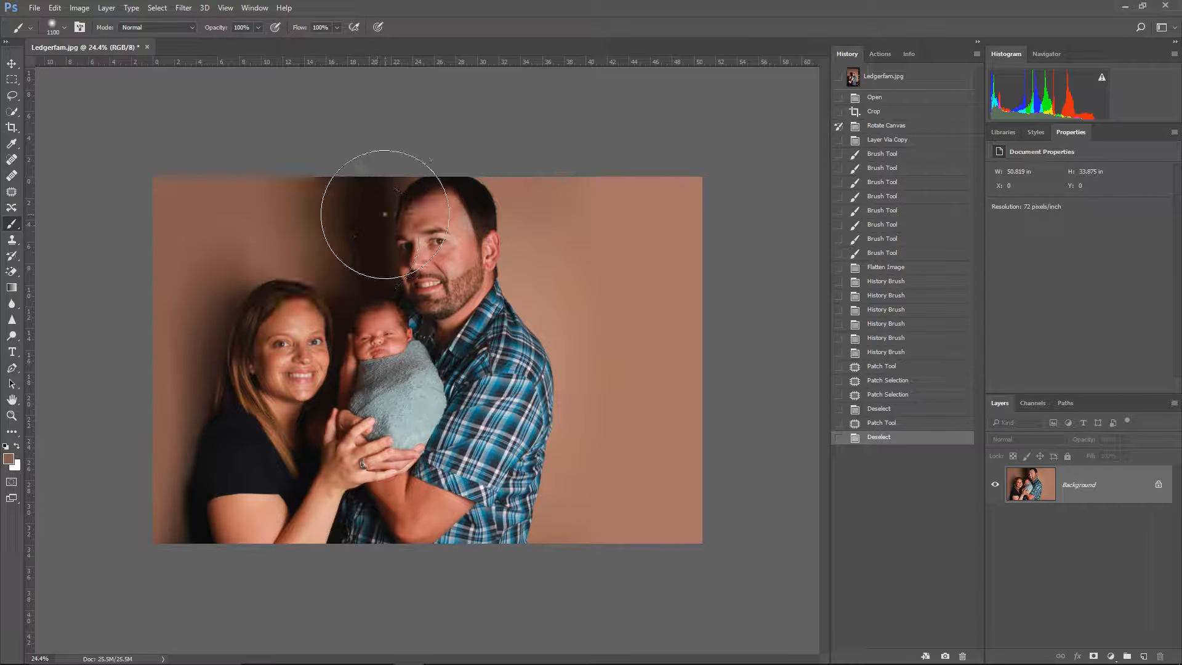
{"action": "key", "text": "d"}
{"action": "key", "text": "q"}
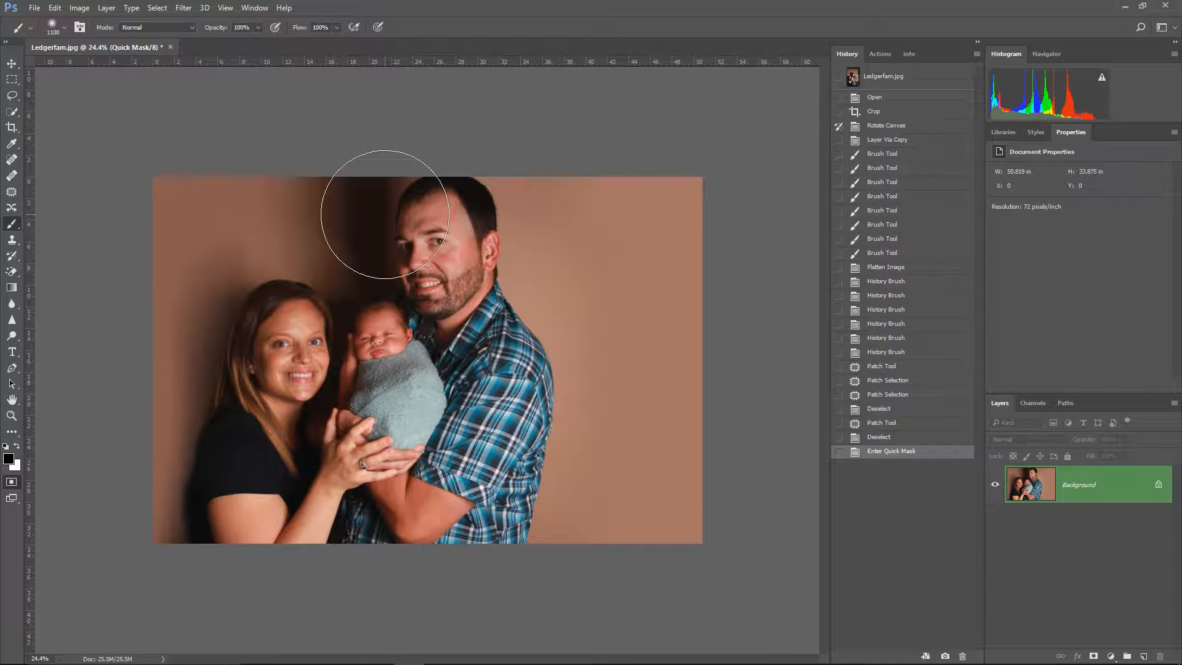
{"action": "mouse_move", "coordinate": [351, 203]}
{"action": "left_mouse_down"}
{"action": "mouse_move", "coordinate": [358, 246]}
{"action": "mouse_move", "coordinate": [338, 227]}
{"action": "mouse_move", "coordinate": [330, 185]}
{"action": "mouse_move", "coordinate": [345, 175]}
{"action": "left_mouse_up"}
{"action": "key", "text": "q"}
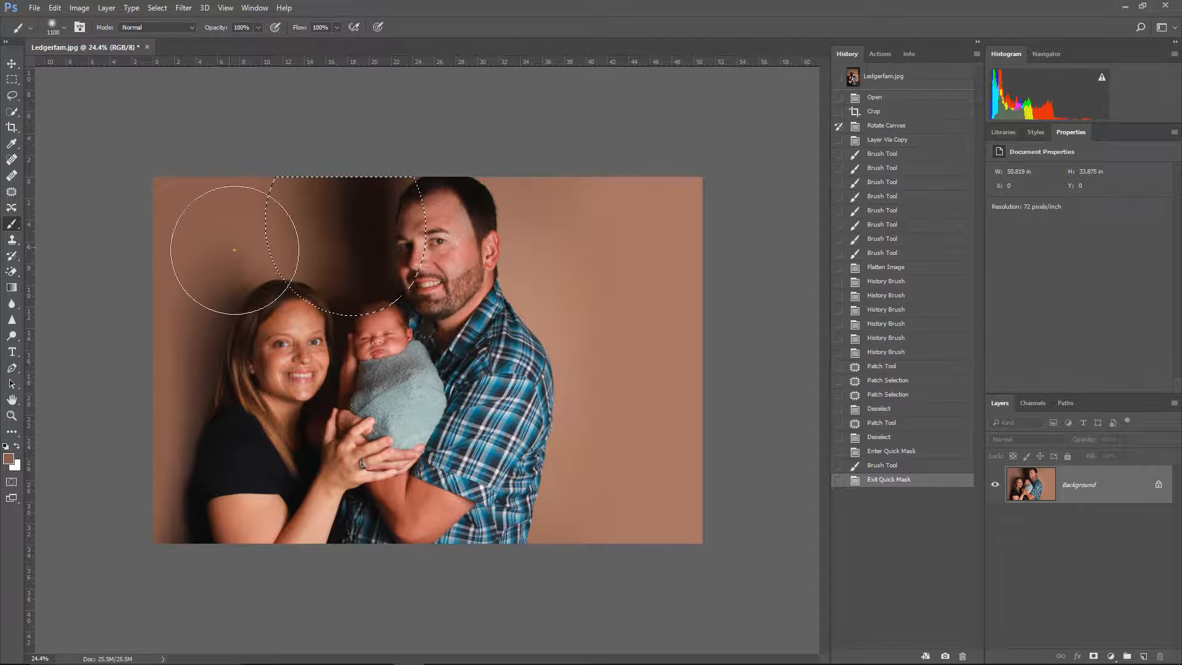
Step: Switch between the Quick Mask overlay and the selection outline, ending in Quick Mask mode
{"action": "left_click", "coordinate": [12, 486]}
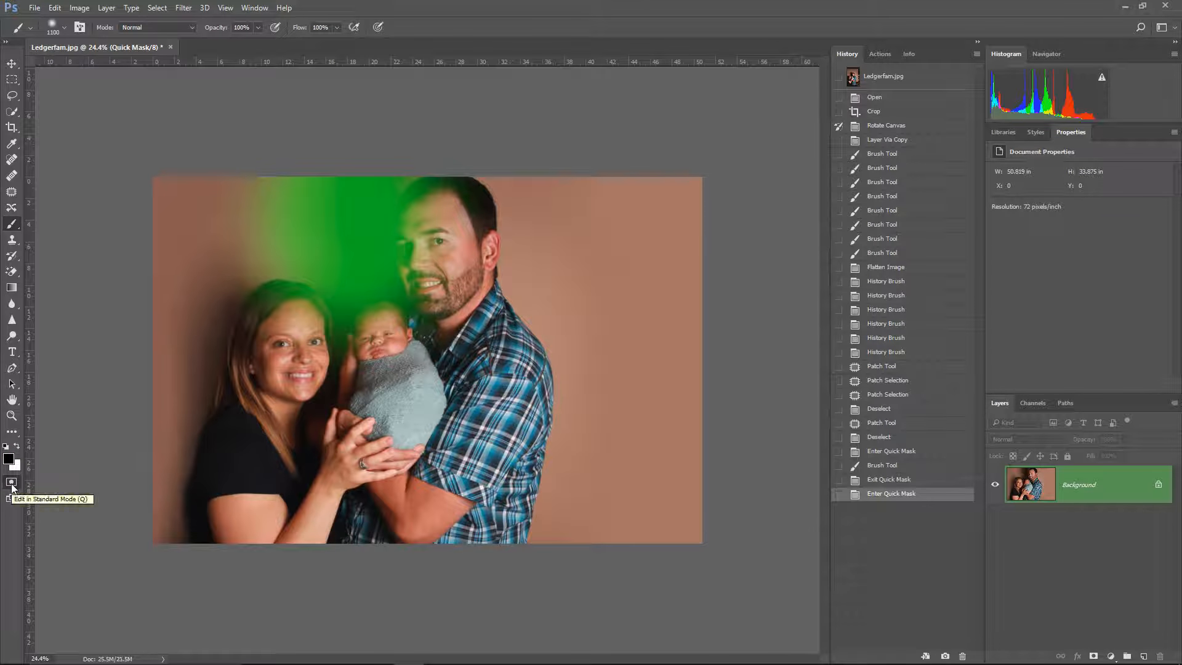
{"action": "left_click", "coordinate": [11, 483]}
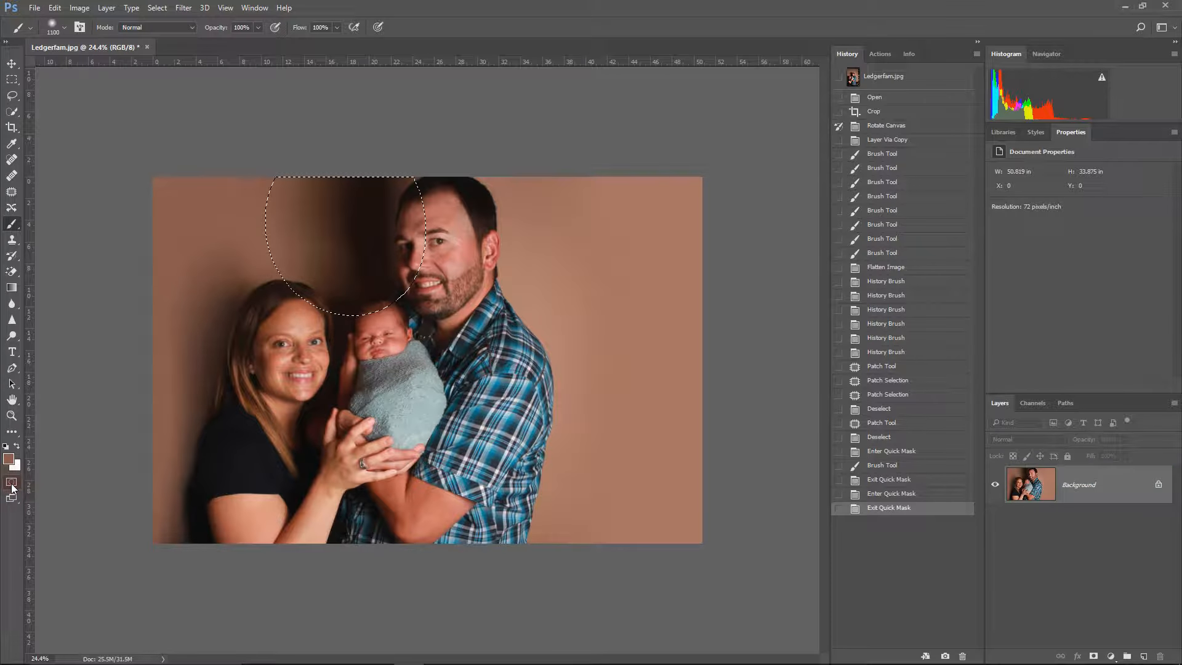
{"action": "left_click", "coordinate": [12, 484]}
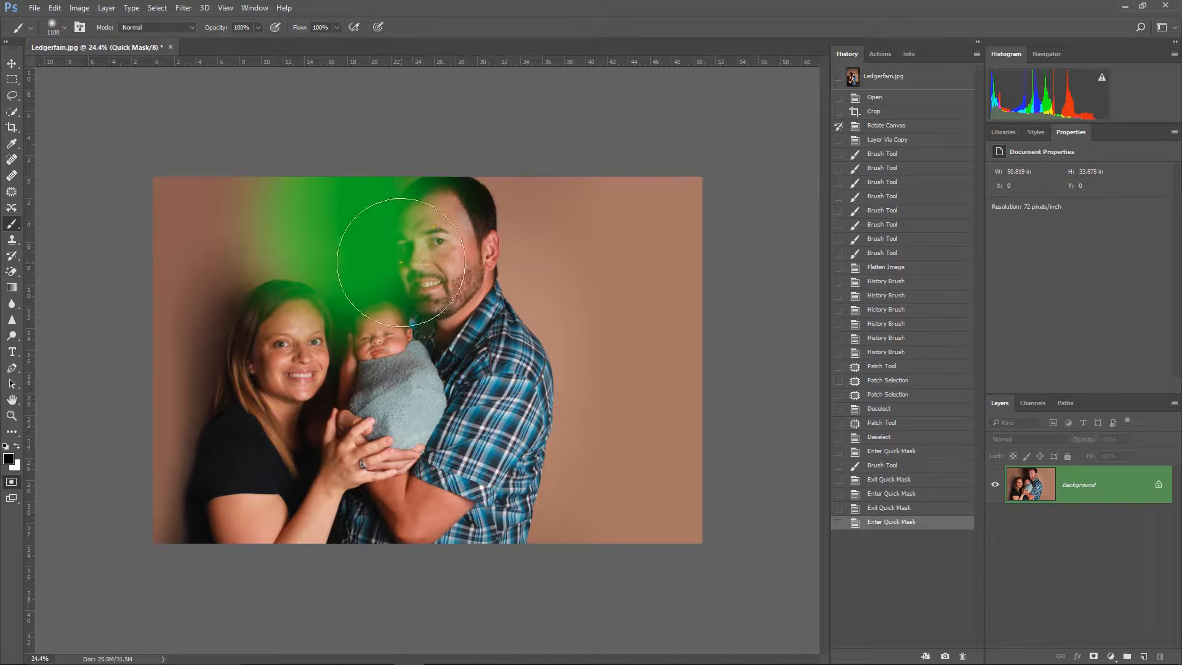
Step: Convert the Quick Mask to a selection and brighten it with a Levels adjustment layer, setting midtones to 1.41 and lowering the white point
{"action": "key", "text": "q"}
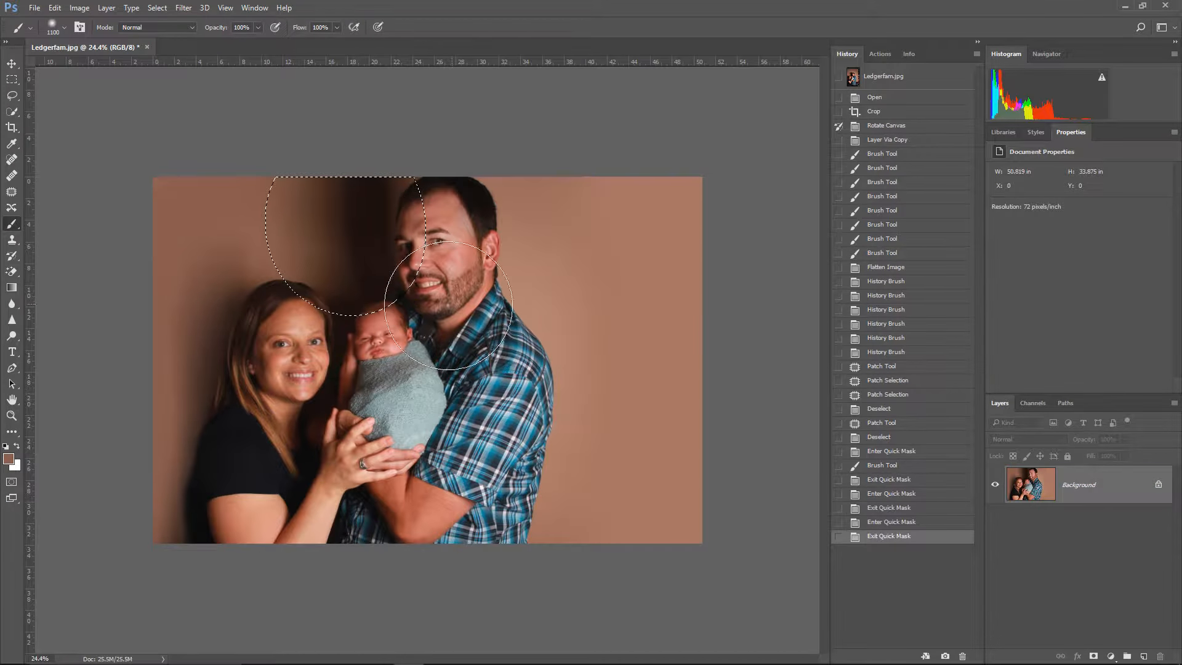
{"action": "left_click", "coordinate": [1110, 656]}
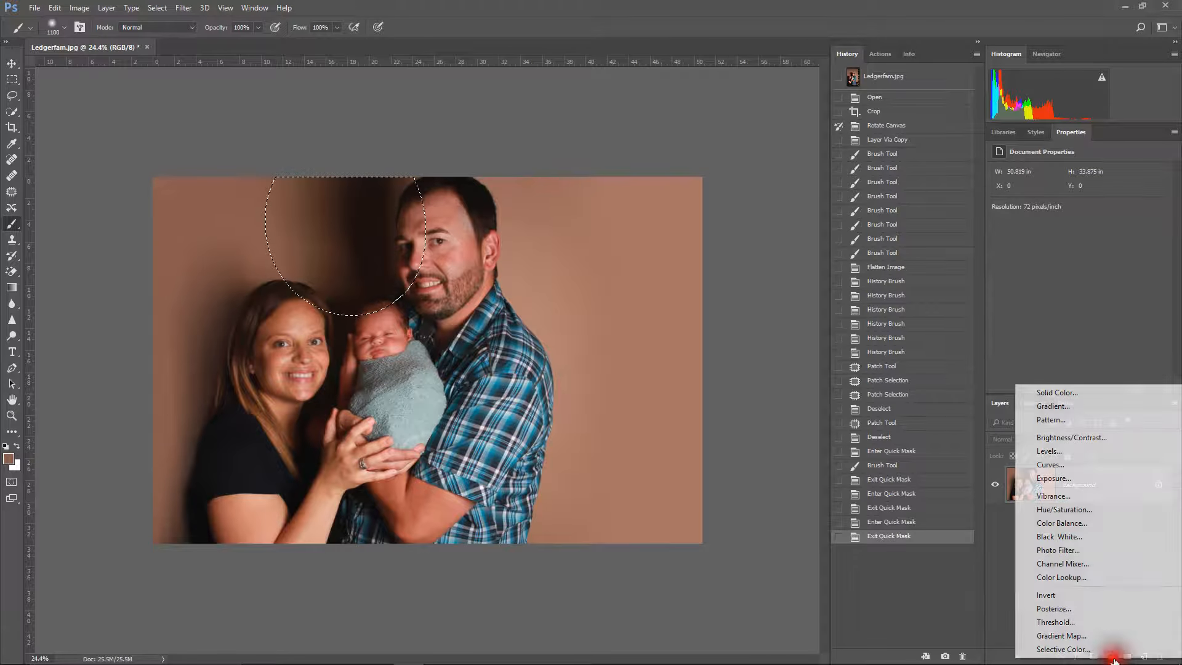
{"action": "left_click", "coordinate": [1048, 452]}
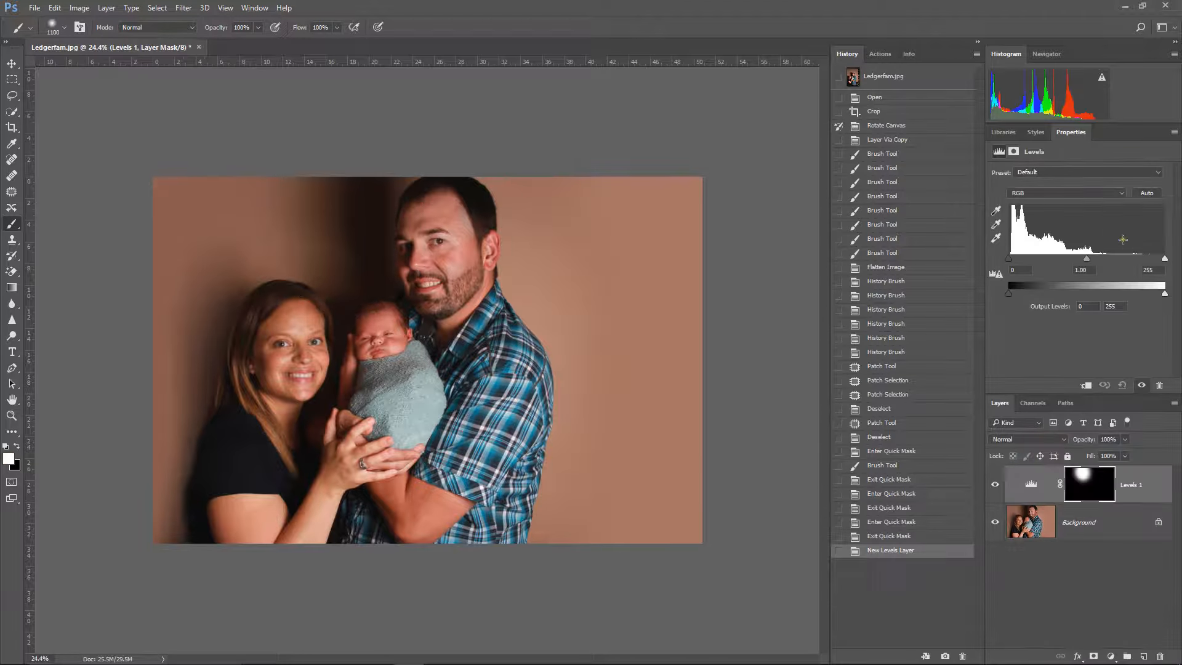
{"action": "left_click_drag", "start_coordinate": [1089, 260], "coordinate": [1068, 259]}
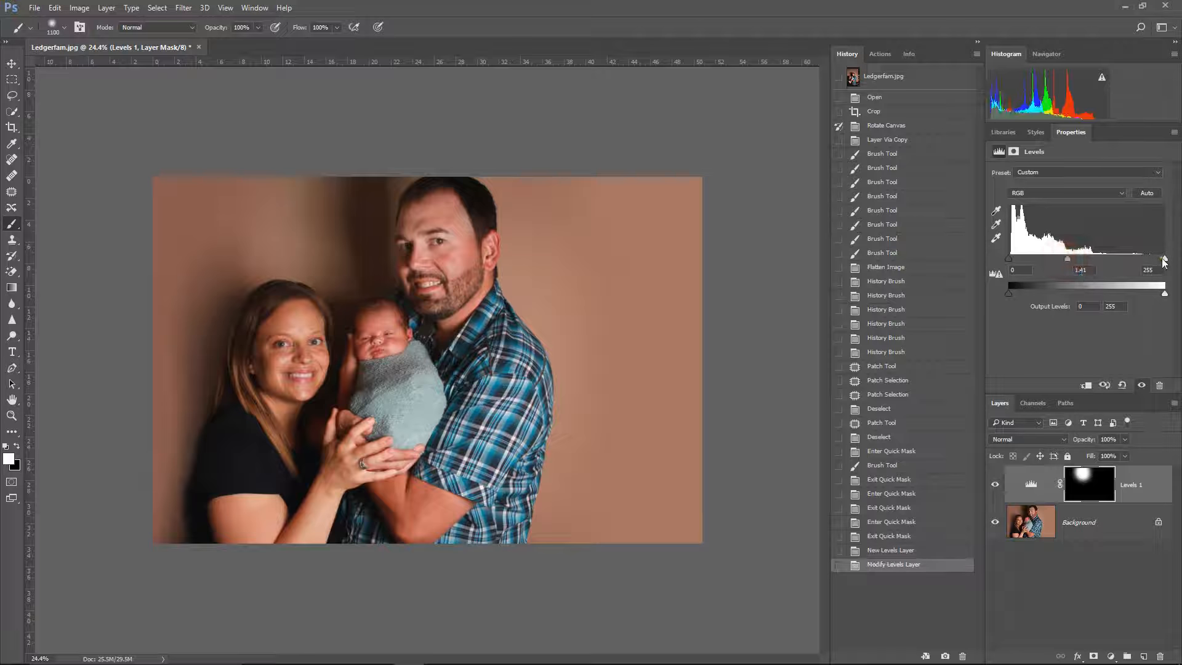
{"action": "left_click_drag", "start_coordinate": [1164, 258], "coordinate": [1155, 261]}
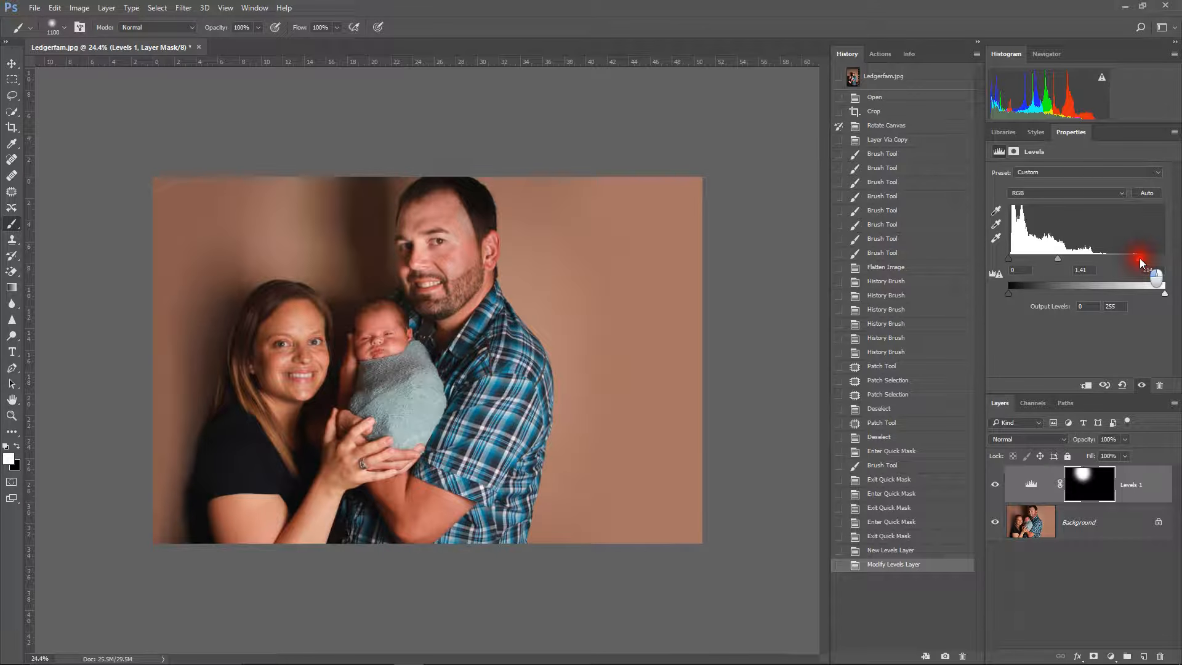
Step: Target the Levels mask and paint black with the soft size 400 Brush at 50% opacity over the over-brightened backdrop above the woman
{"action": "left_click", "coordinate": [1074, 474]}
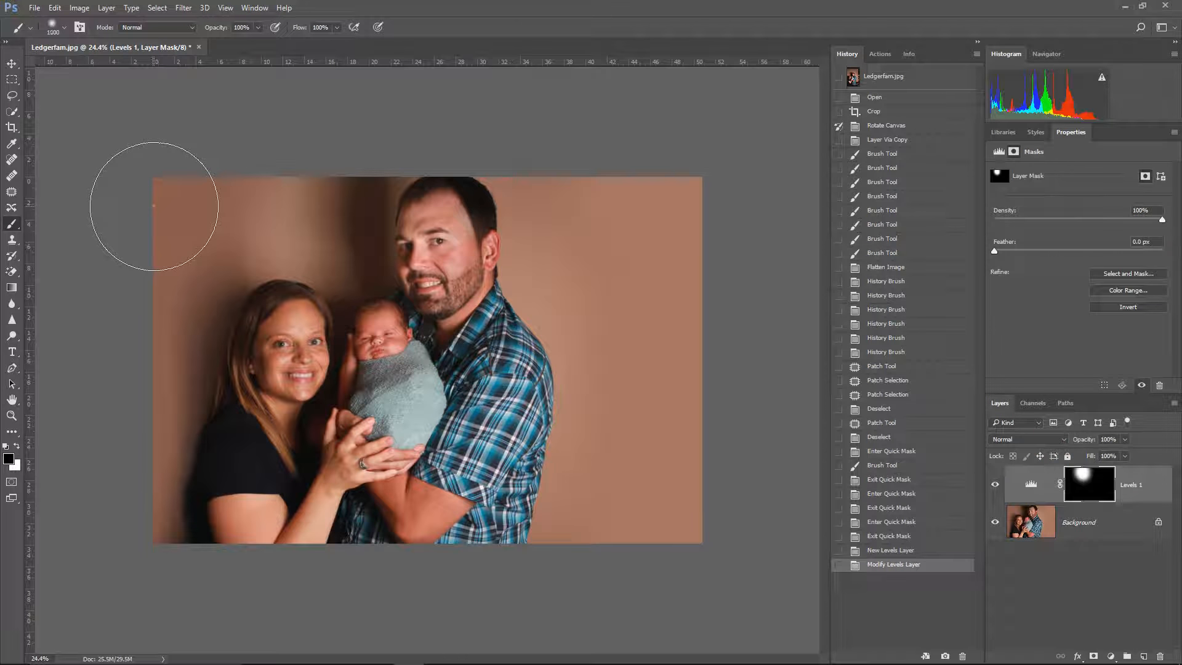
{"action": "key", "text": "bracketleft"}
{"action": "mouse_move", "coordinate": [312, 185]}
{"action": "left_mouse_down"}
{"action": "mouse_move", "coordinate": [313, 266]}
{"action": "mouse_move", "coordinate": [308, 208]}
{"action": "left_mouse_up"}
{"action": "key", "text": "ctrl+z"}
{"action": "key", "text": "5"}
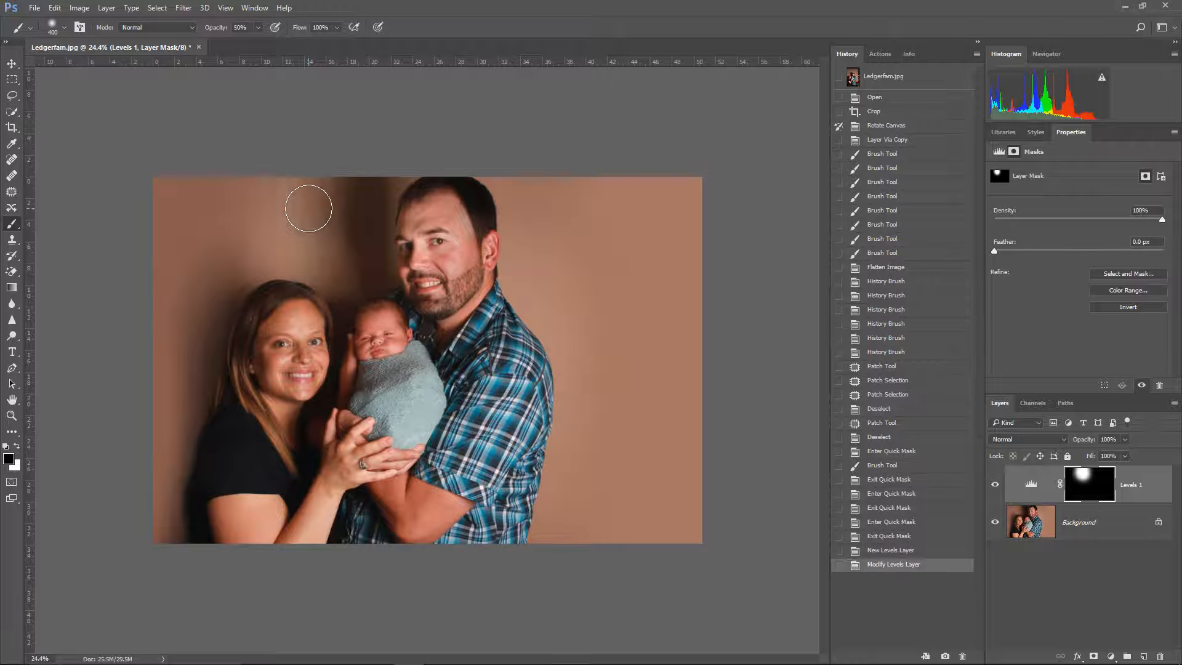
{"action": "right_click", "coordinate": [252, 157]}
{"action": "right_click", "coordinate": [237, 216]}
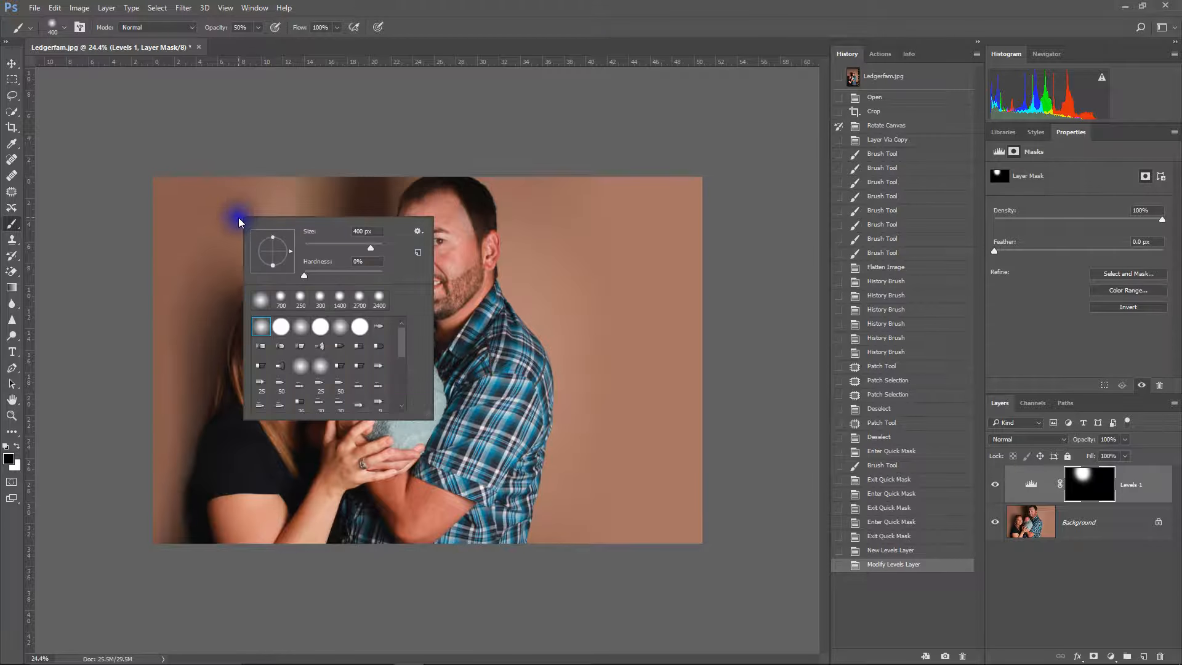
{"action": "left_click", "coordinate": [399, 136]}
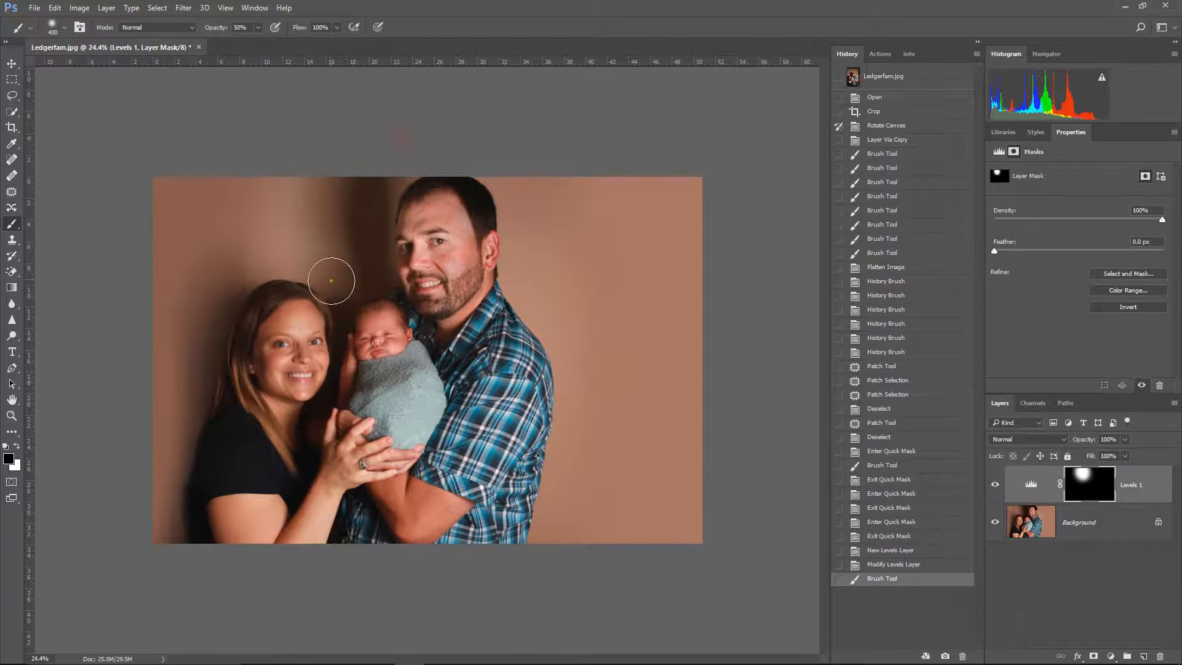
Step: Enlarge the Brush to 800 and blend the Levels mask with several black strokes across the backdrop above the woman's head
{"action": "key", "text": "bracketright"}
{"action": "key", "text": "bracketright"}
{"action": "key", "text": "bracketright"}
{"action": "mouse_move", "coordinate": [290, 201]}
{"action": "left_mouse_down"}
{"action": "mouse_move", "coordinate": [296, 240]}
{"action": "mouse_move", "coordinate": [240, 266]}
{"action": "mouse_move", "coordinate": [258, 257]}
{"action": "left_mouse_up"}
{"action": "left_click_drag", "start_coordinate": [275, 232], "coordinate": [282, 205]}
{"action": "left_click", "coordinate": [279, 233]}
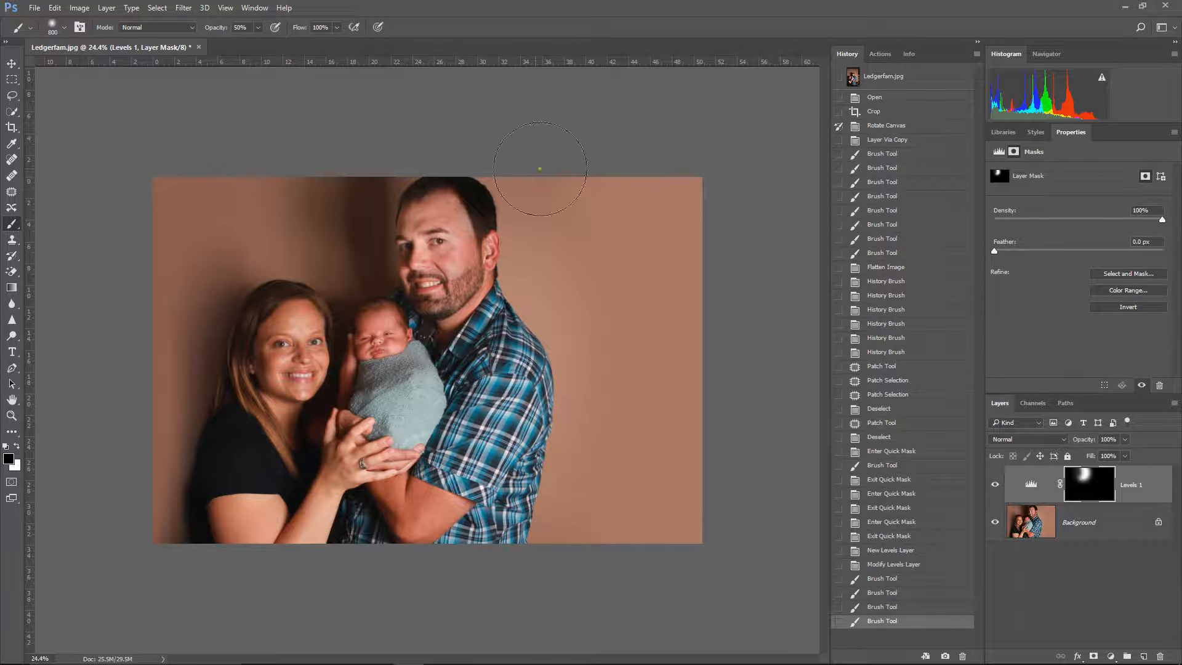
Step: Flatten the image and select the remaining dark strip beside the man's face by painting a Quick Mask with the size 250 Brush at 100% opacity
{"action": "key", "text": "q"}
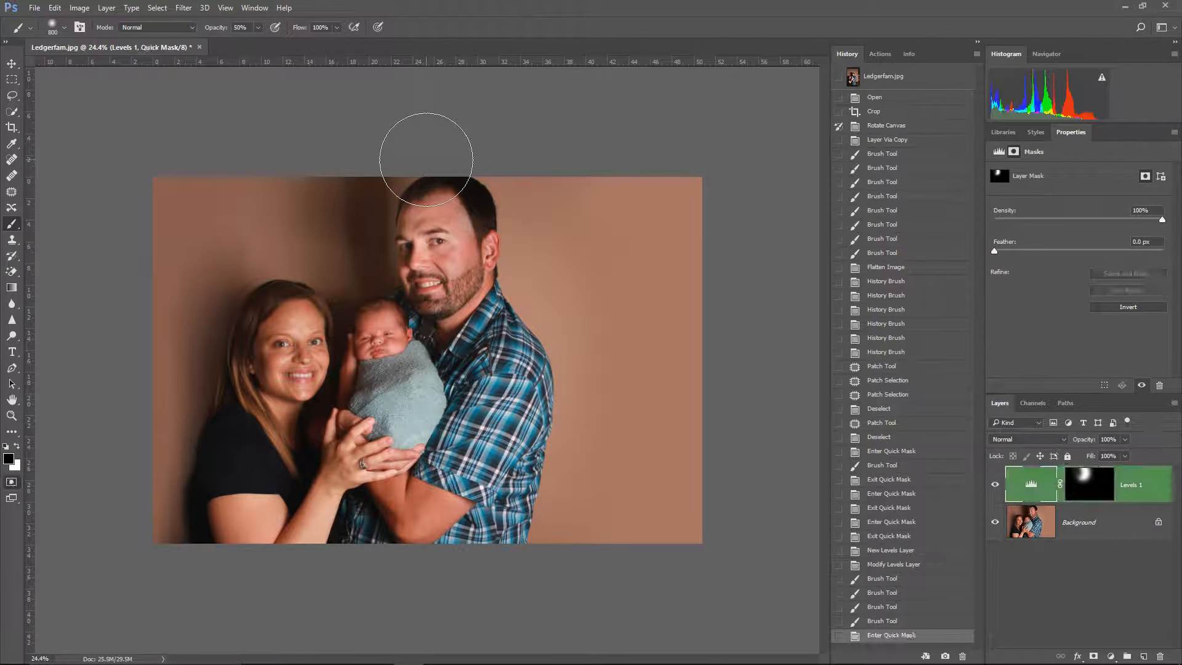
{"action": "key", "text": "bracketleft"}
{"action": "key", "text": "bracketleft"}
{"action": "key", "text": "bracketleft"}
{"action": "key", "text": "bracketleft"}
{"action": "key", "text": "bracketleft"}
{"action": "right_click", "coordinate": [1087, 522]}
{"action": "left_click", "coordinate": [1071, 486]}
{"action": "mouse_move", "coordinate": [358, 175]}
{"action": "left_mouse_down"}
{"action": "mouse_move", "coordinate": [364, 271]}
{"action": "mouse_move", "coordinate": [377, 286]}
{"action": "mouse_move", "coordinate": [377, 178]}
{"action": "left_mouse_up"}
{"action": "key", "text": "q"}
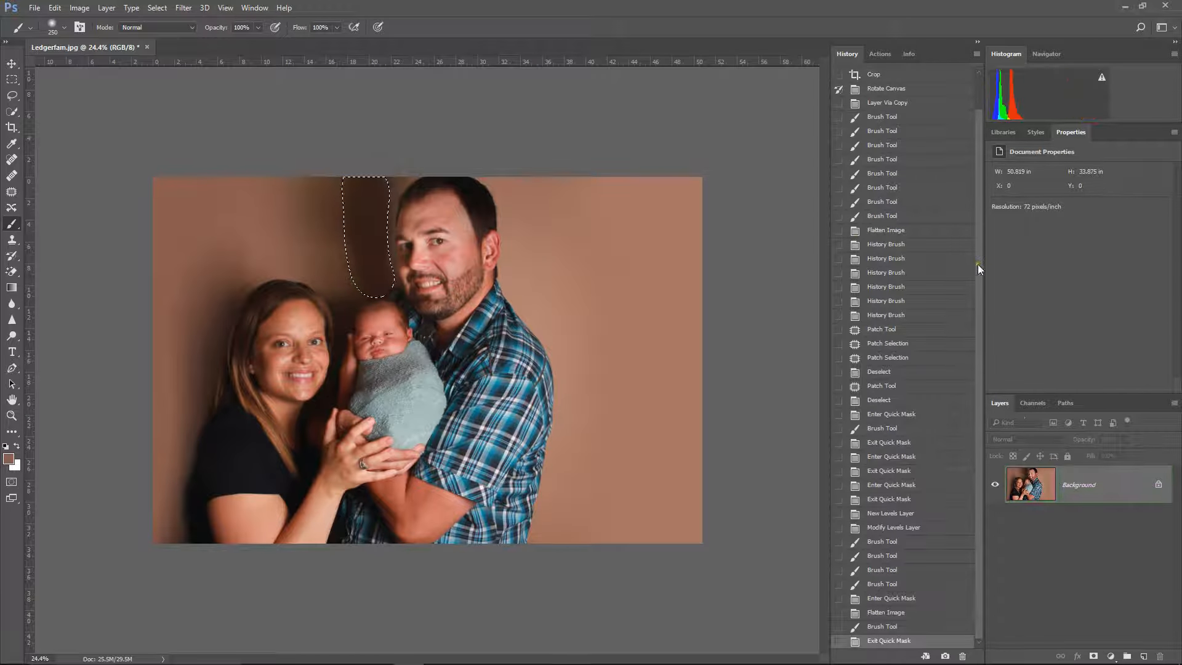
Step: Brighten the selected dark strip with a new Levels adjustment layer, setting midtones to 1.47
{"action": "left_click", "coordinate": [1111, 657]}
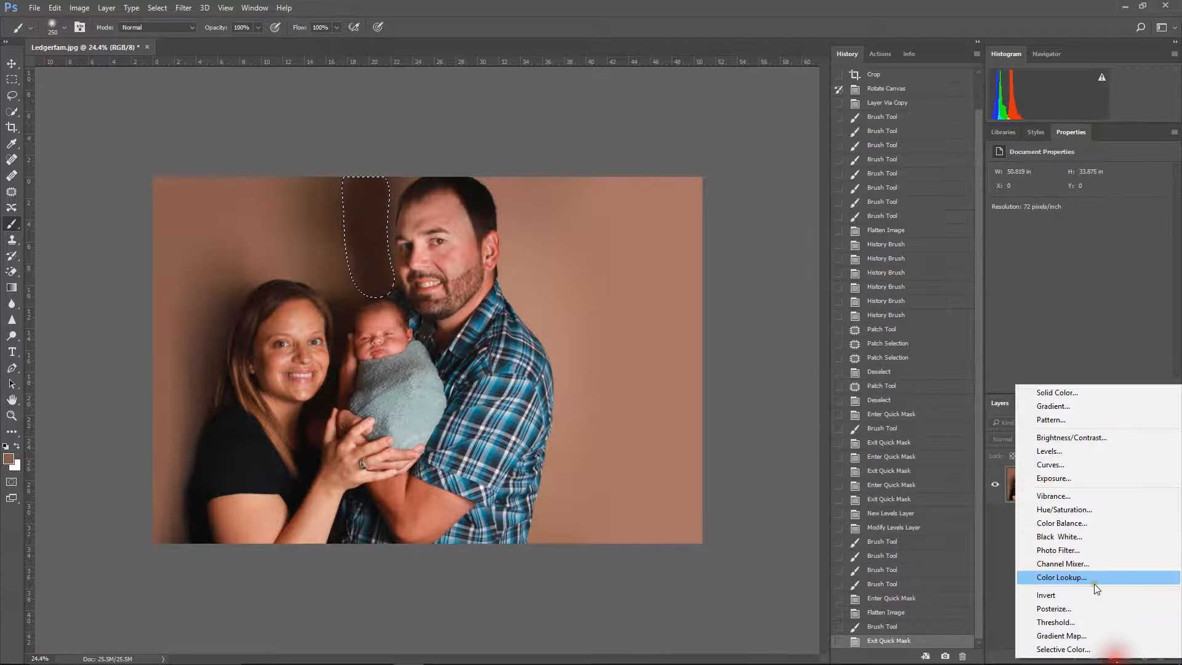
{"action": "left_click", "coordinate": [1062, 452]}
{"action": "left_click_drag", "start_coordinate": [1086, 259], "coordinate": [1065, 254]}
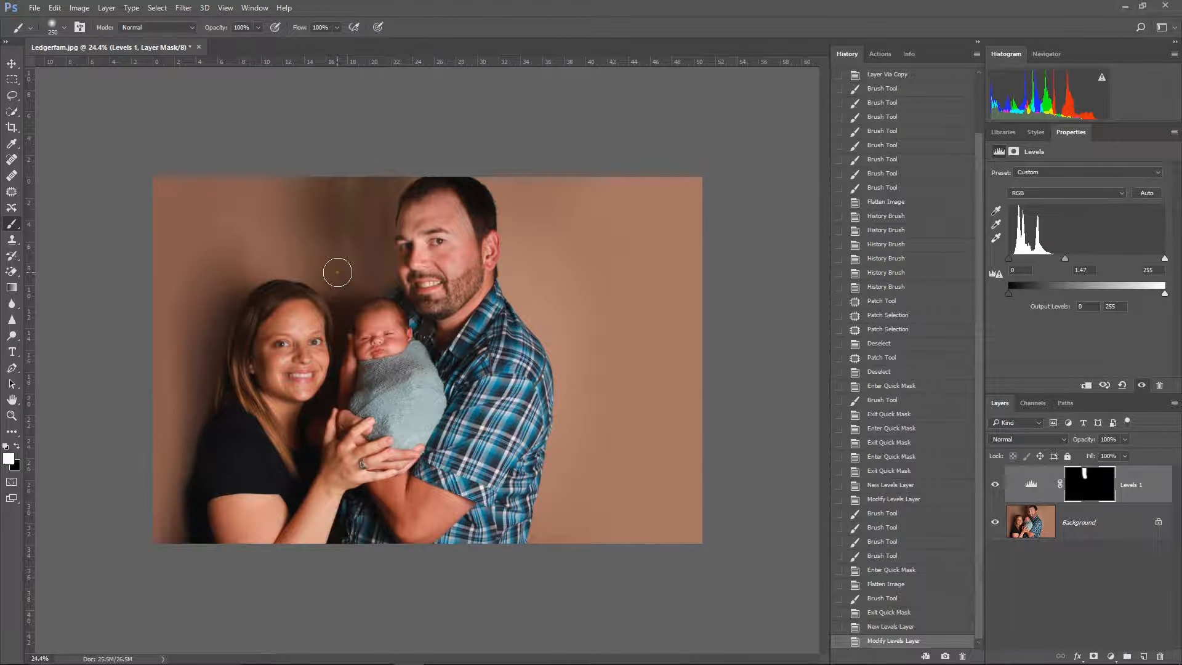
Step: Blend the edge of the brightened strip by painting black on the Levels mask with the size 125 Brush at 30% opacity
{"action": "key", "text": "x"}
{"action": "mouse_move", "coordinate": [338, 272]}
{"action": "left_mouse_down"}
{"action": "mouse_move", "coordinate": [338, 205]}
{"action": "mouse_move", "coordinate": [359, 145]}
{"action": "left_mouse_up"}
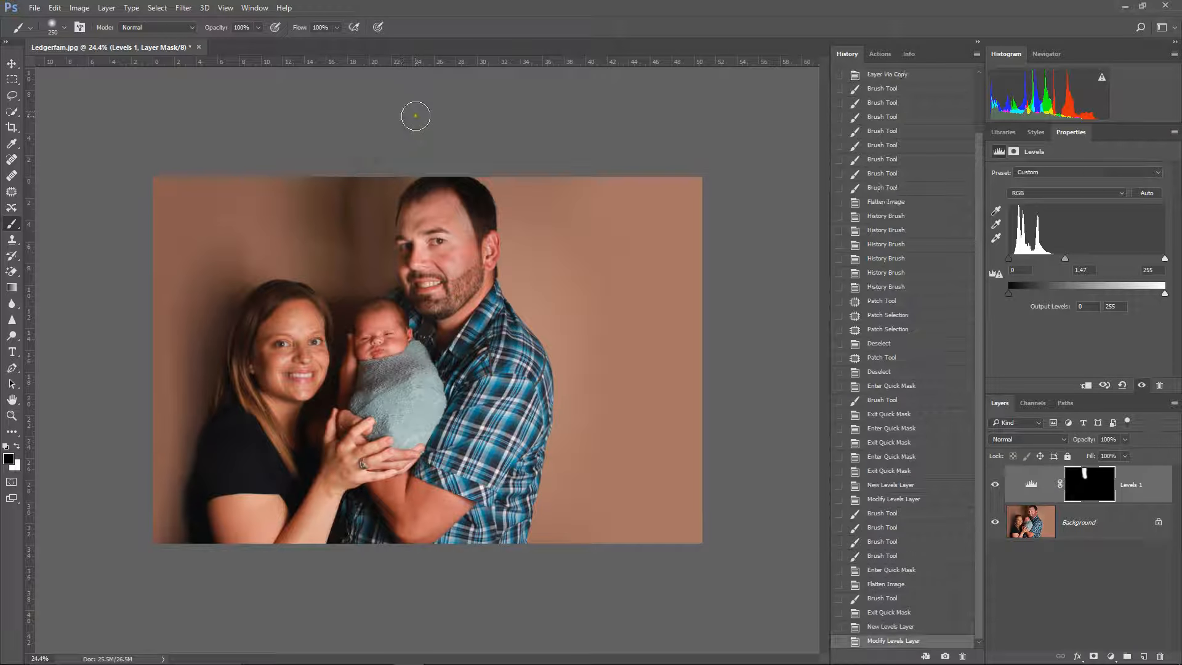
{"action": "mouse_move", "coordinate": [351, 292]}
{"action": "left_mouse_down"}
{"action": "mouse_move", "coordinate": [343, 206]}
{"action": "mouse_move", "coordinate": [359, 161]}
{"action": "left_mouse_up"}
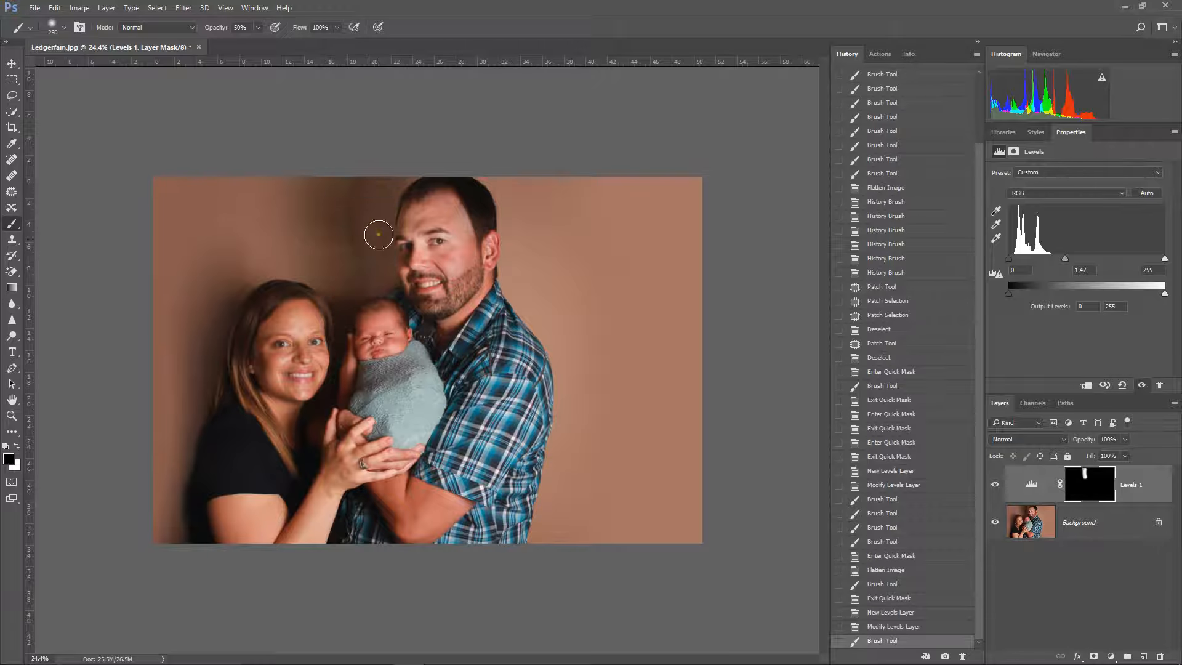
{"action": "key", "text": "ctrl+z"}
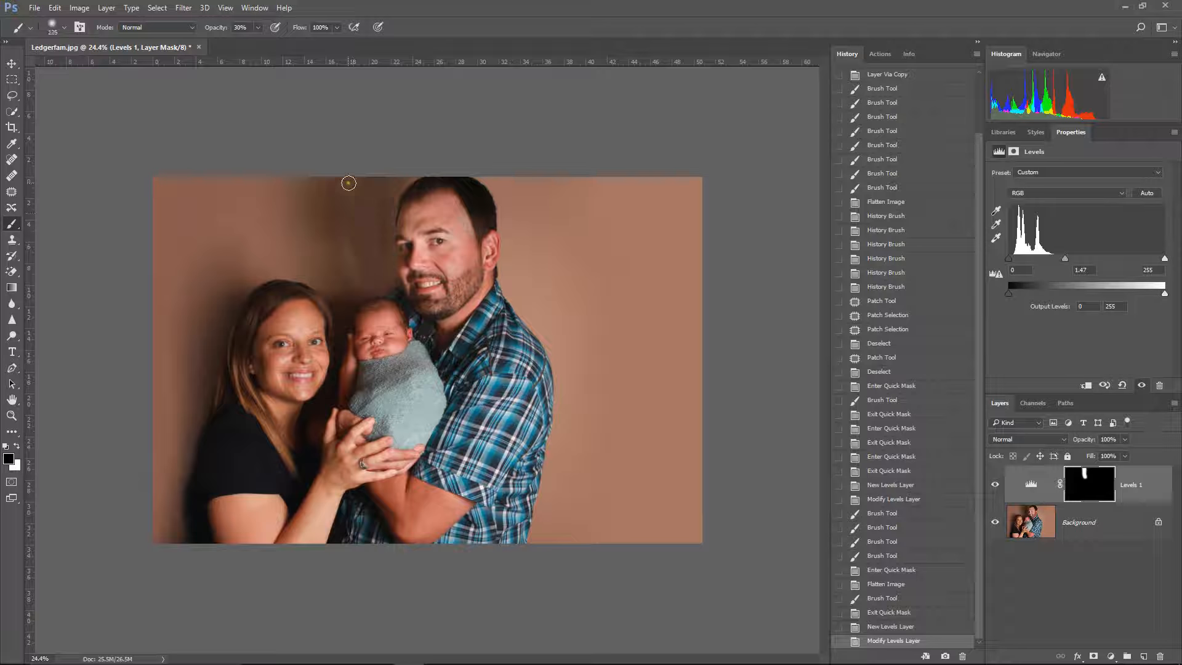
{"action": "left_click_drag", "start_coordinate": [346, 208], "coordinate": [368, 294]}
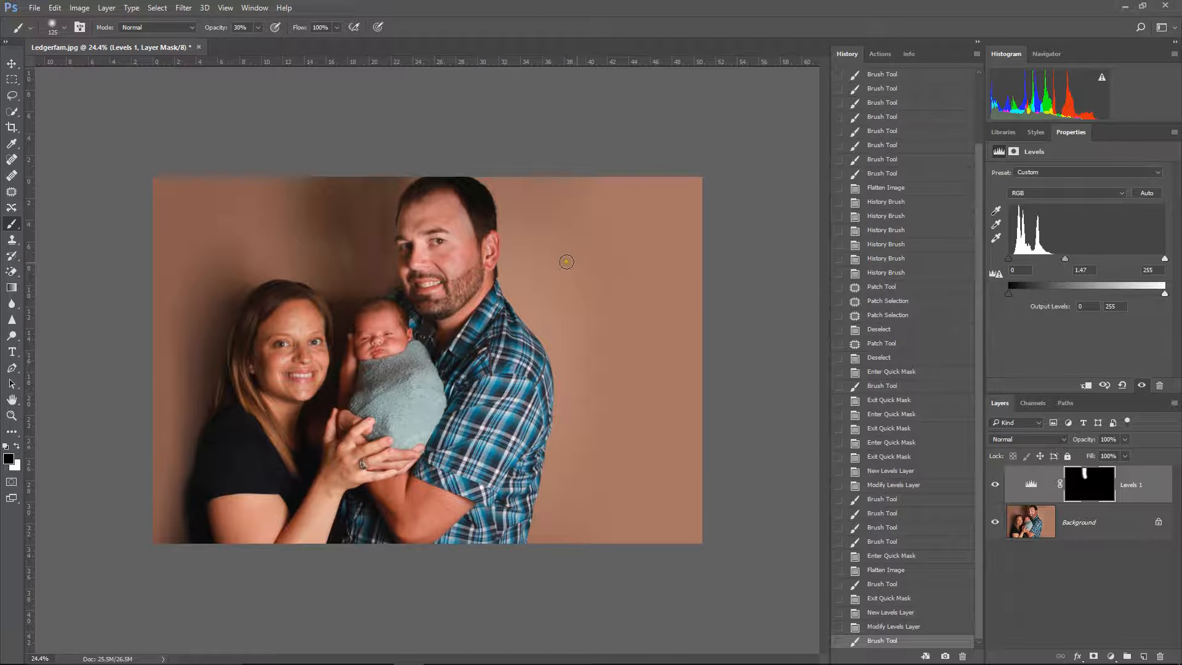
Step: Outline the uneven backdrop between the adults' heads with the Patch tool, flatten the image, patch from the plain backdrop beside the man, and deselect
{"action": "left_click", "coordinate": [12, 192]}
{"action": "mouse_move", "coordinate": [385, 183]}
{"action": "left_mouse_down"}
{"action": "mouse_move", "coordinate": [290, 182]}
{"action": "mouse_move", "coordinate": [315, 256]}
{"action": "mouse_move", "coordinate": [375, 289]}
{"action": "left_mouse_up"}
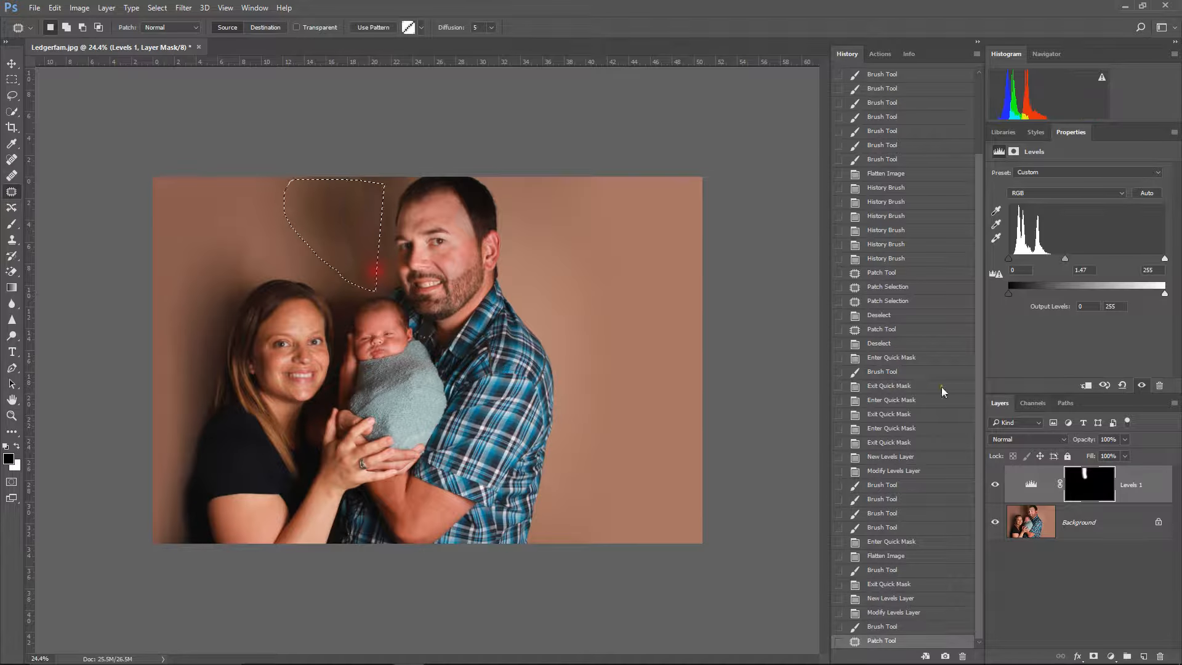
{"action": "right_click", "coordinate": [1112, 529]}
{"action": "left_click", "coordinate": [1071, 492]}
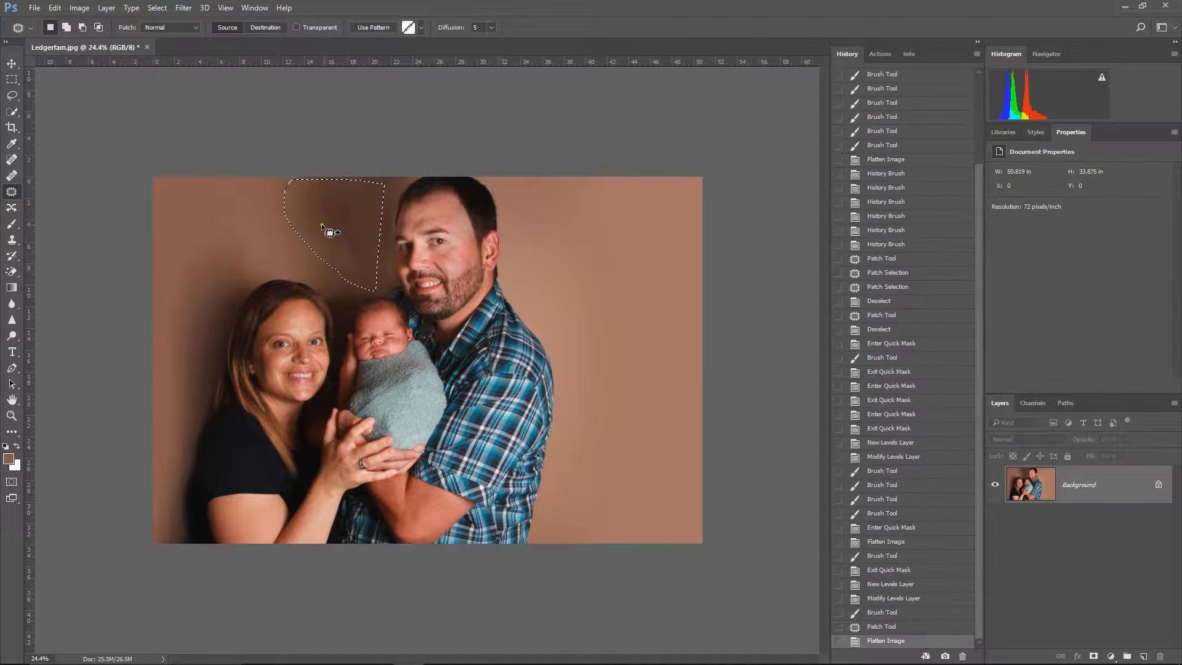
{"action": "left_click_drag", "start_coordinate": [327, 228], "coordinate": [645, 257]}
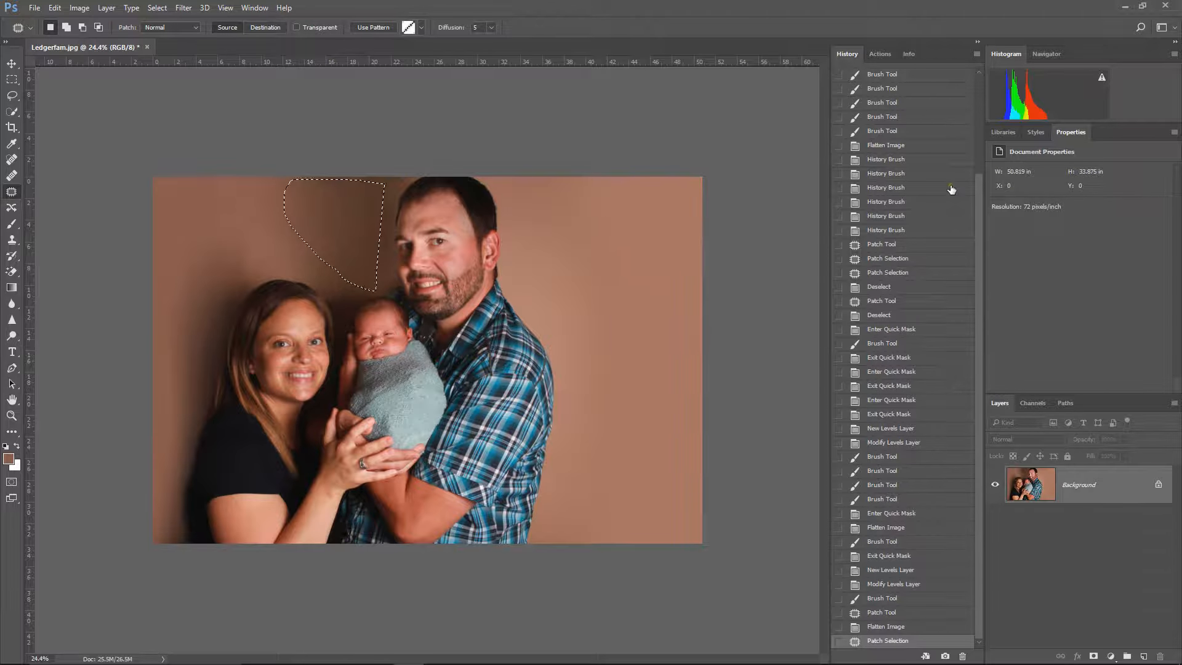
{"action": "key", "text": "ctrl+d"}
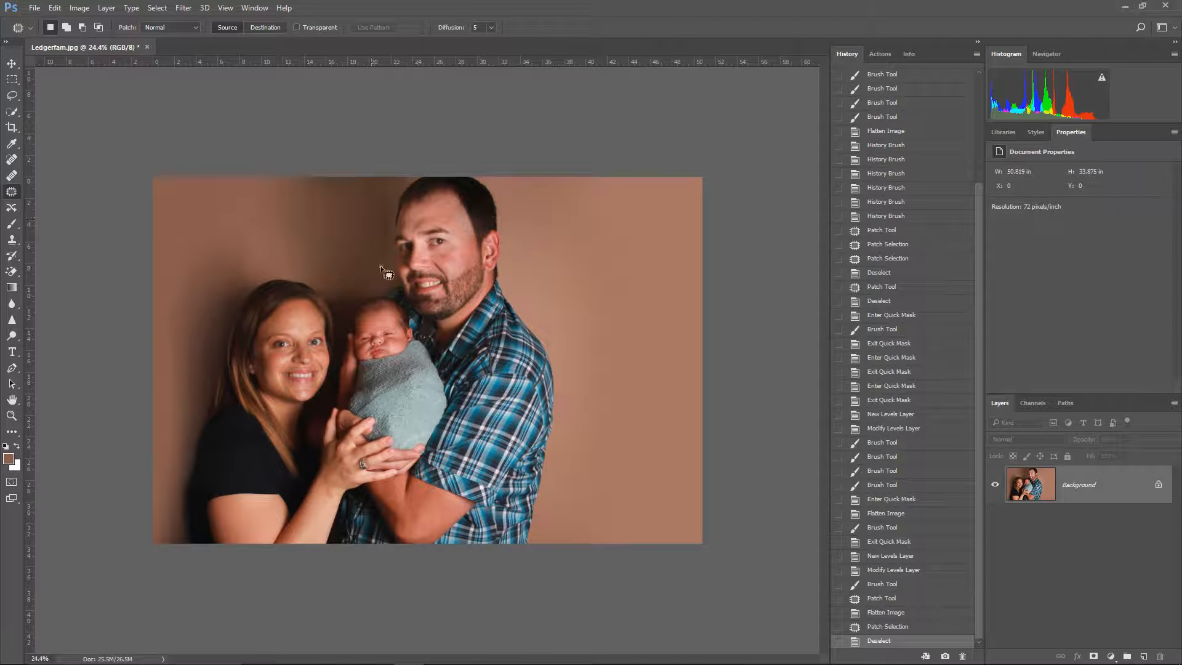
{"action": "mouse_move", "coordinate": [242, 228]}
{"action": "left_mouse_down"}
{"action": "mouse_move", "coordinate": [180, 264]}
{"action": "mouse_move", "coordinate": [271, 284]}
{"action": "mouse_move", "coordinate": [266, 221]}
{"action": "mouse_move", "coordinate": [634, 246]}
{"action": "left_mouse_up"}
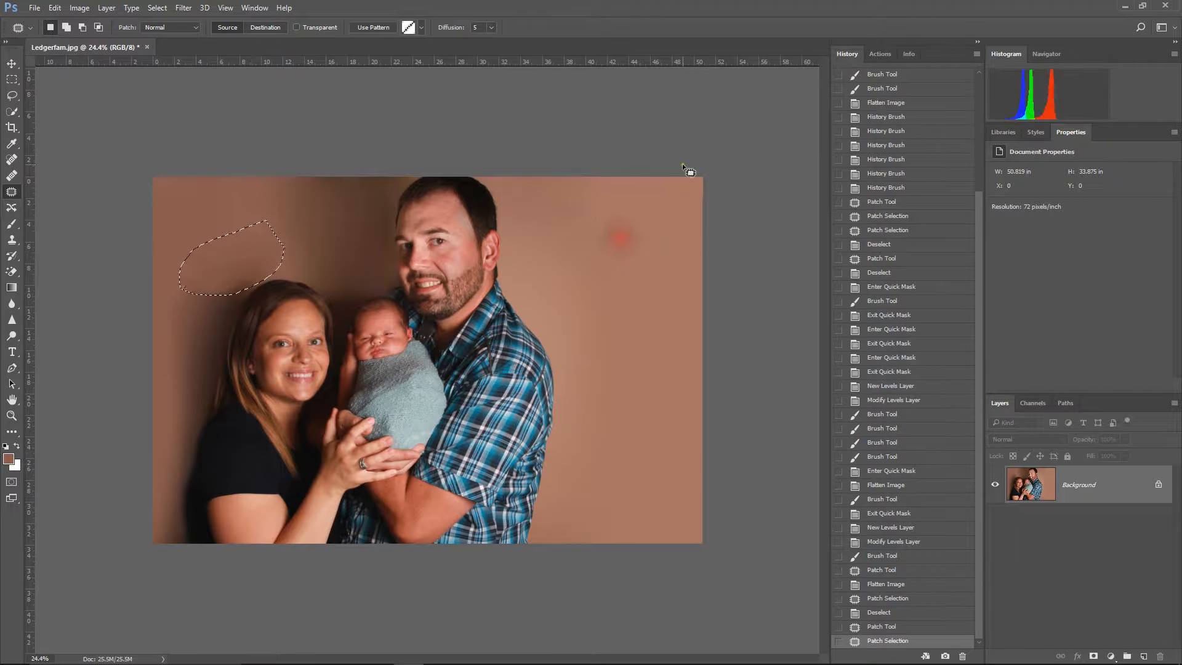
{"action": "key", "text": "ctrl+d"}
{"action": "key", "text": "ctrl+alt+z"}
{"action": "key", "text": "ctrl+alt+z"}
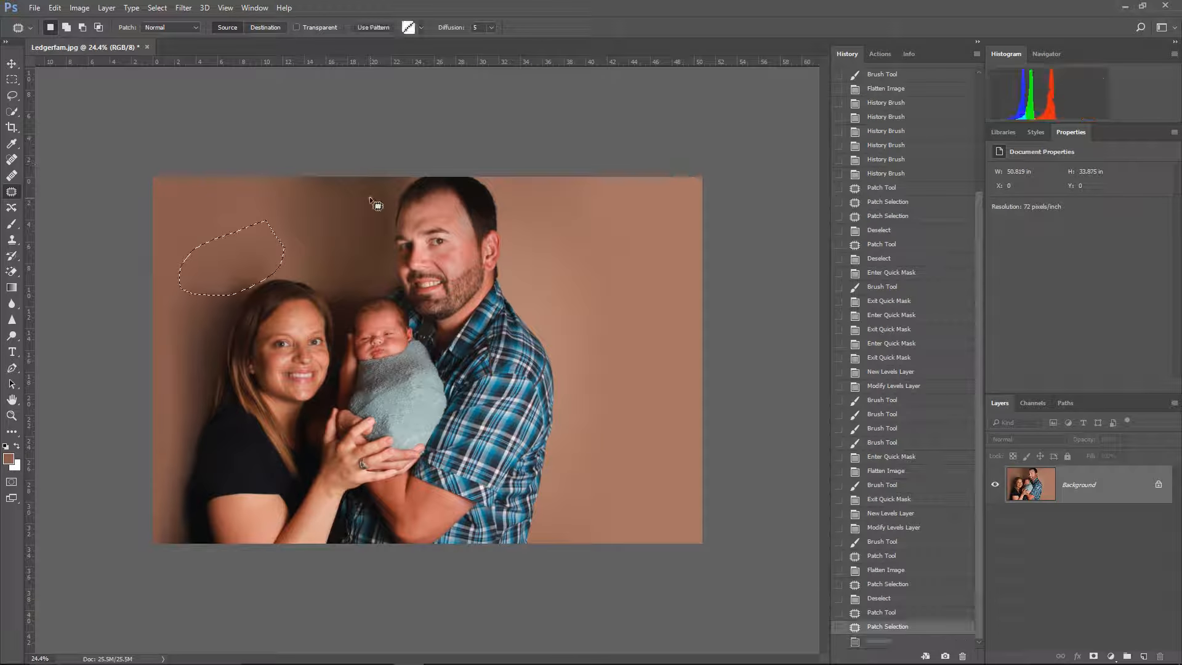
{"action": "key", "text": "ctrl+d"}
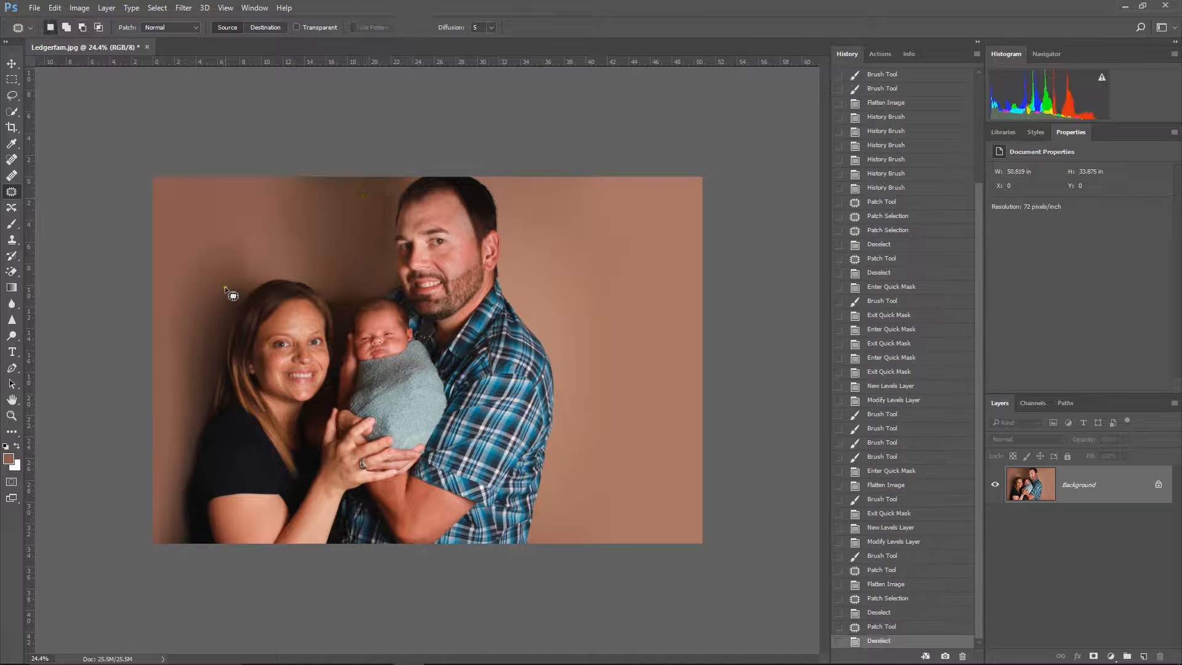
Step: Paint a Quick Mask with the size 400 Brush at 30% opacity over the shadow along the woman's outer side
{"action": "left_click", "coordinate": [12, 225]}
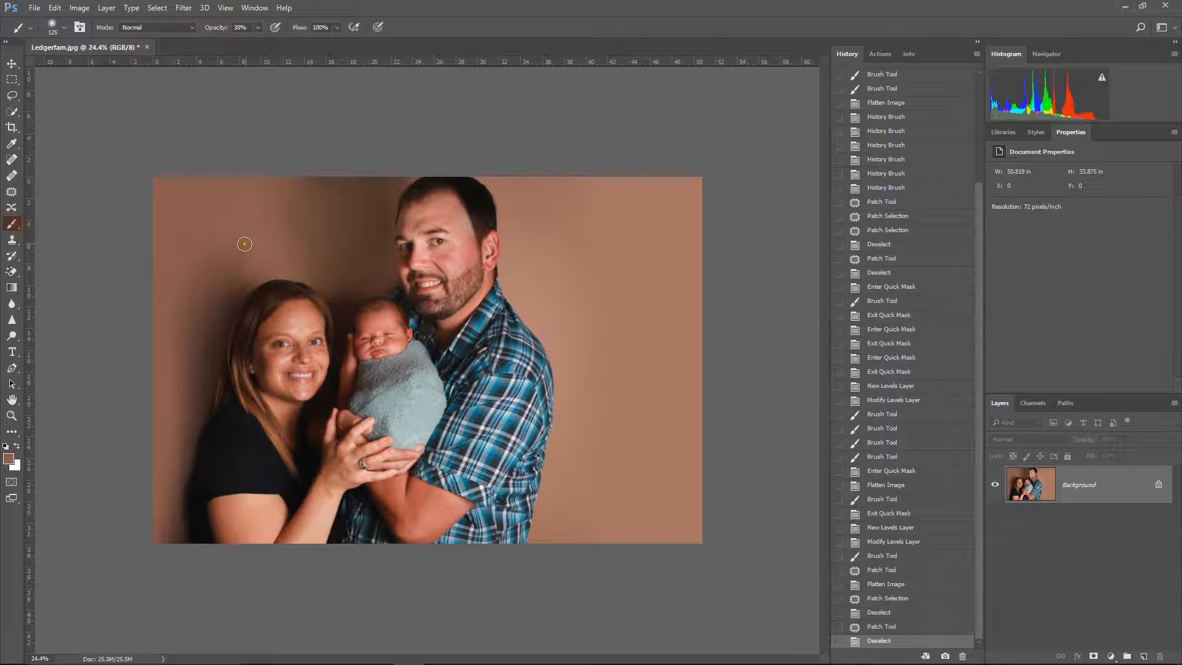
{"action": "key", "text": "q"}
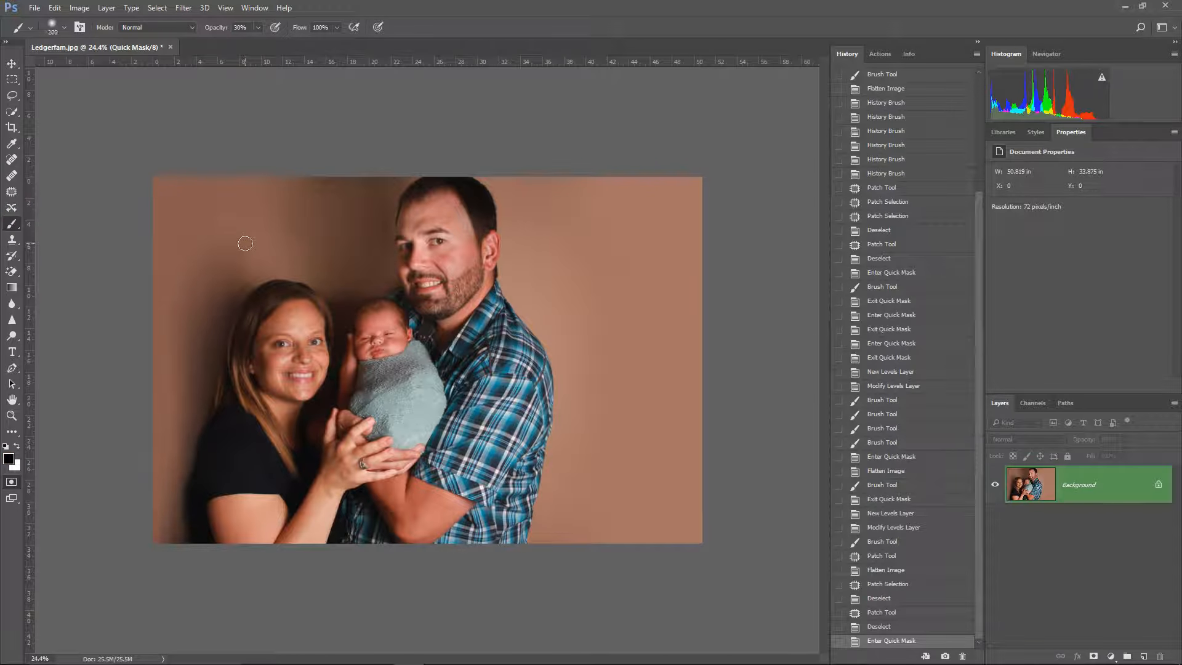
{"action": "key", "text": "bracketright"}
{"action": "mouse_move", "coordinate": [223, 276]}
{"action": "left_mouse_down"}
{"action": "mouse_move", "coordinate": [211, 277]}
{"action": "mouse_move", "coordinate": [190, 417]}
{"action": "mouse_move", "coordinate": [225, 301]}
{"action": "mouse_move", "coordinate": [190, 449]}
{"action": "mouse_move", "coordinate": [200, 477]}
{"action": "left_mouse_up"}
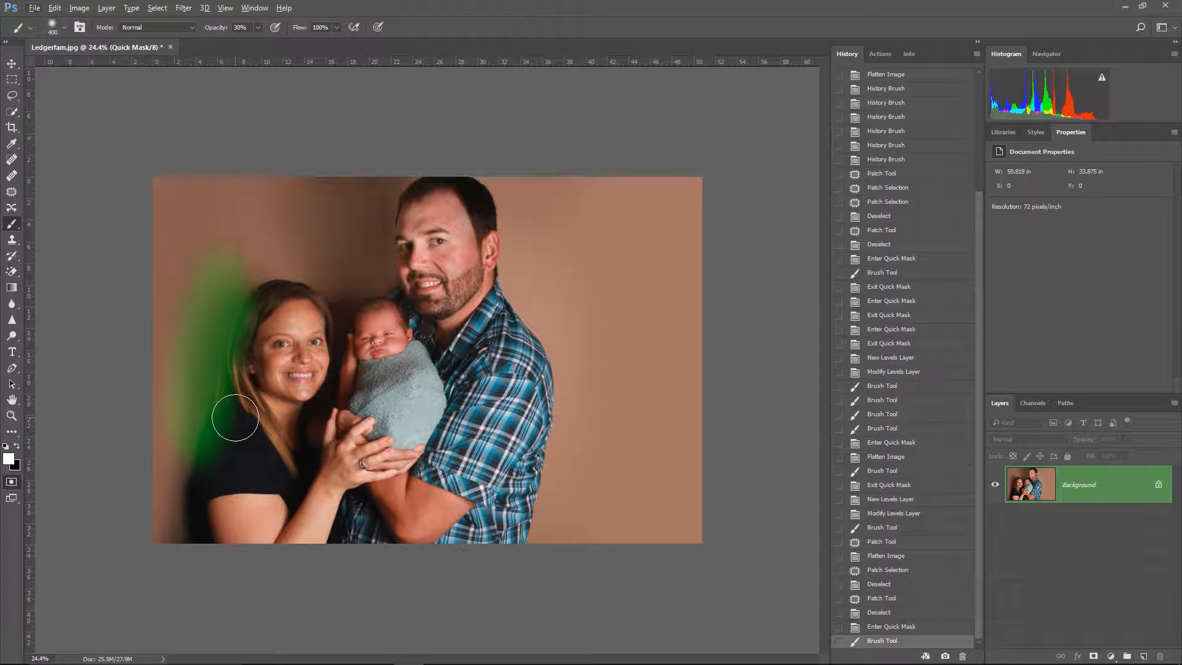
Step: Raise the Brush opacity to 100% and erase the Quick Mask overlap from the woman's shoulder
{"action": "mouse_move", "coordinate": [238, 399]}
{"action": "left_mouse_down"}
{"action": "mouse_move", "coordinate": [221, 465]}
{"action": "mouse_move", "coordinate": [235, 413]}
{"action": "left_mouse_up"}
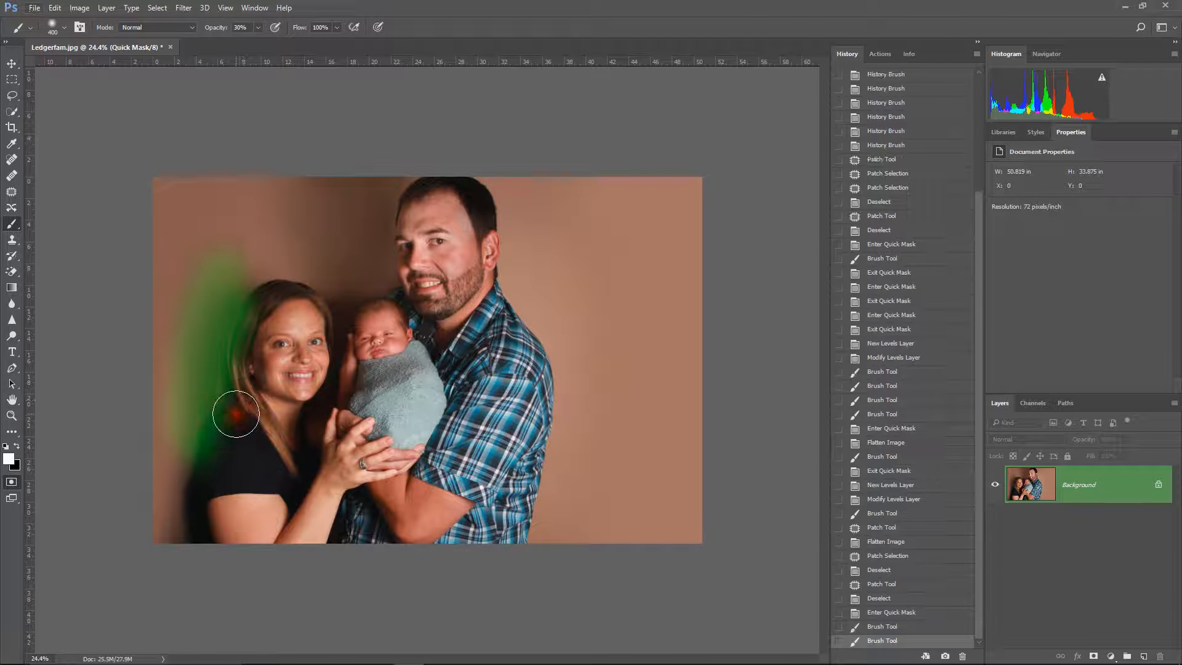
{"action": "left_click", "coordinate": [229, 27]}
{"action": "type", "text": "100"}
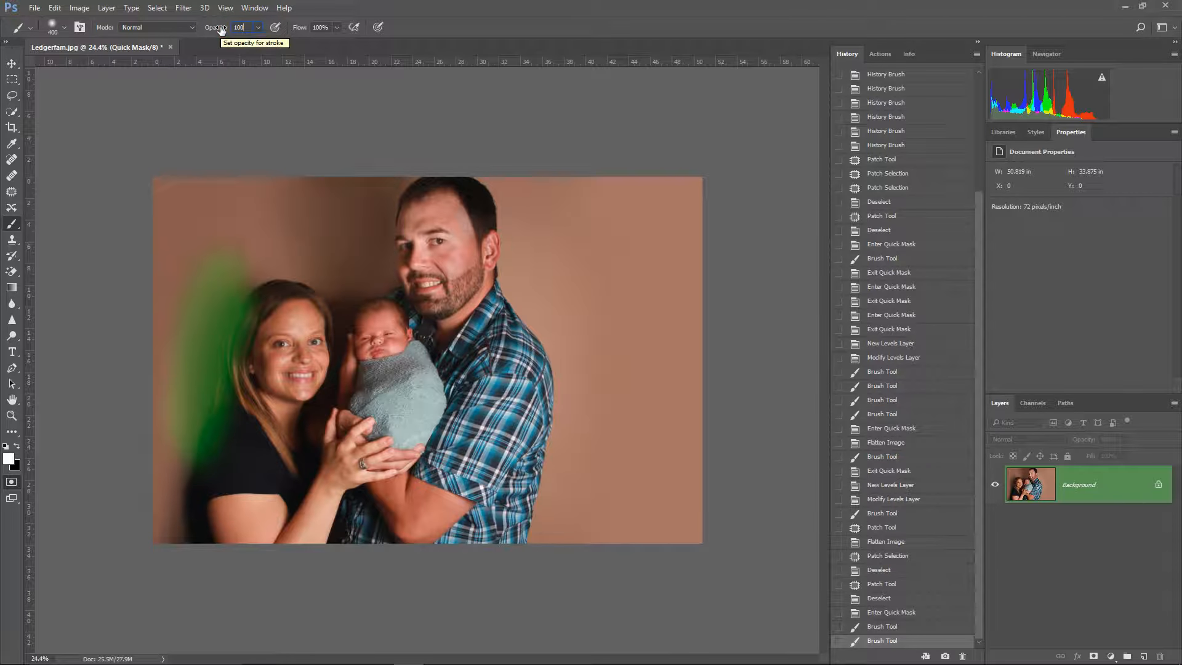
{"action": "mouse_move", "coordinate": [233, 417]}
{"action": "left_mouse_down"}
{"action": "mouse_move", "coordinate": [216, 475]}
{"action": "mouse_move", "coordinate": [245, 415]}
{"action": "mouse_move", "coordinate": [271, 401]}
{"action": "left_mouse_up"}
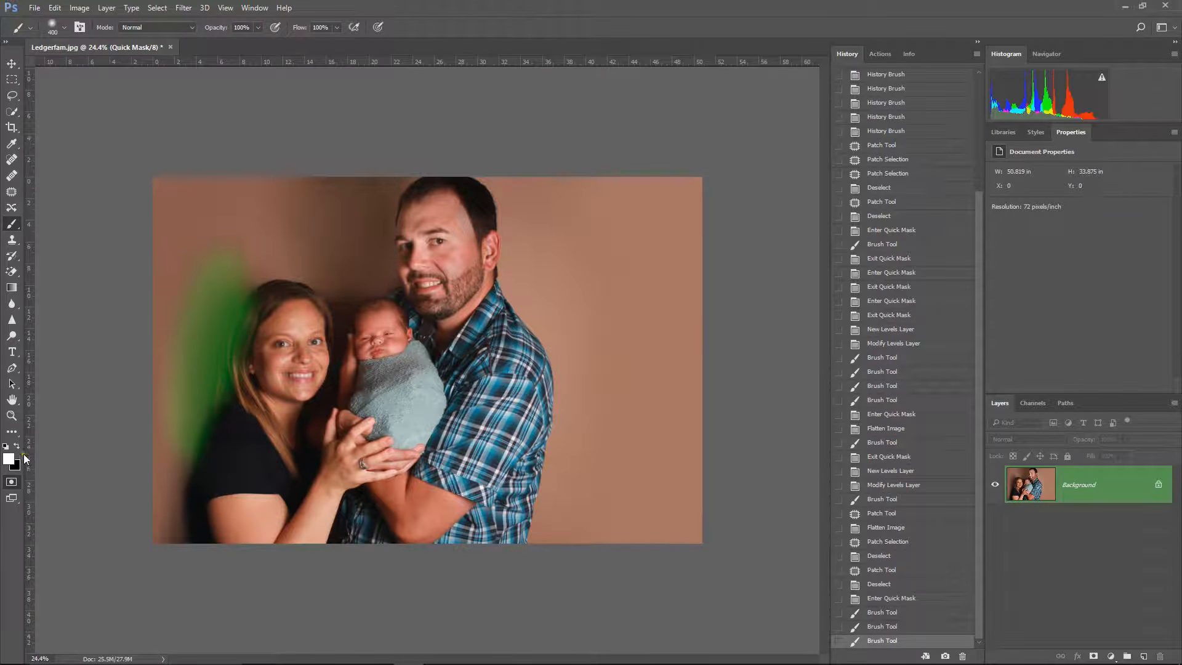
Step: Strengthen the Quick Mask over the shadow at full opacity and erase its spill from the woman's hair and face
{"action": "mouse_move", "coordinate": [225, 285]}
{"action": "left_mouse_down"}
{"action": "mouse_move", "coordinate": [186, 429]}
{"action": "mouse_move", "coordinate": [229, 306]}
{"action": "mouse_move", "coordinate": [199, 413]}
{"action": "mouse_move", "coordinate": [226, 421]}
{"action": "mouse_move", "coordinate": [256, 360]}
{"action": "left_mouse_up"}
{"action": "key", "text": "x"}
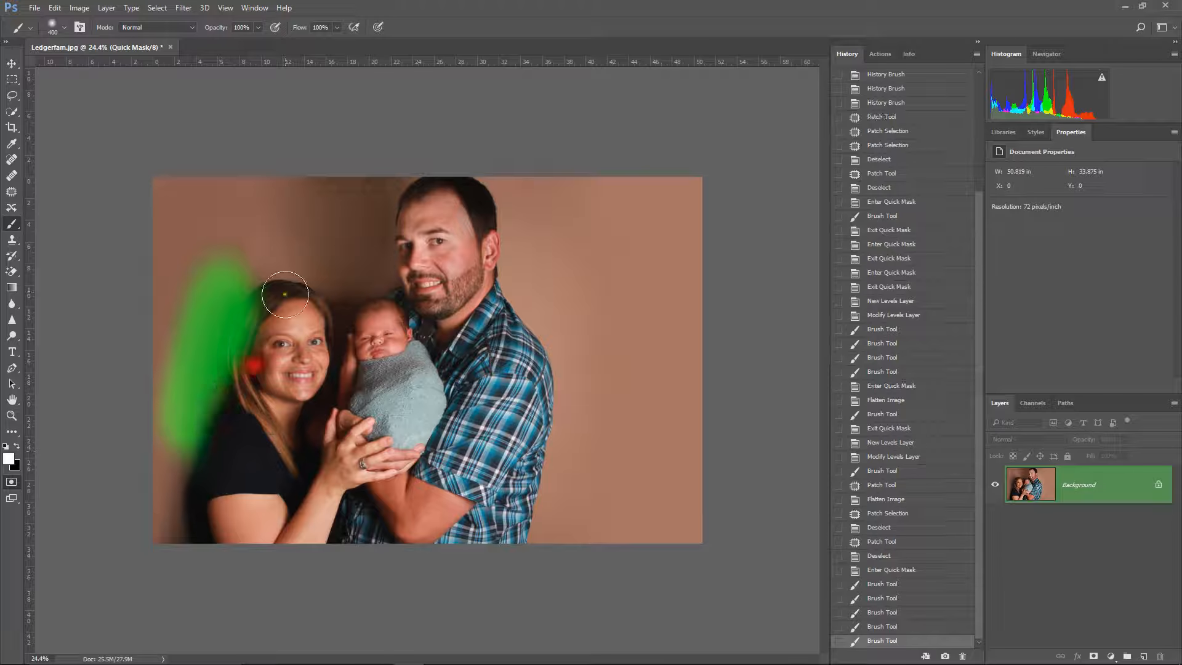
{"action": "mouse_move", "coordinate": [271, 304]}
{"action": "left_mouse_down"}
{"action": "mouse_move", "coordinate": [245, 351]}
{"action": "mouse_move", "coordinate": [298, 433]}
{"action": "left_mouse_up"}
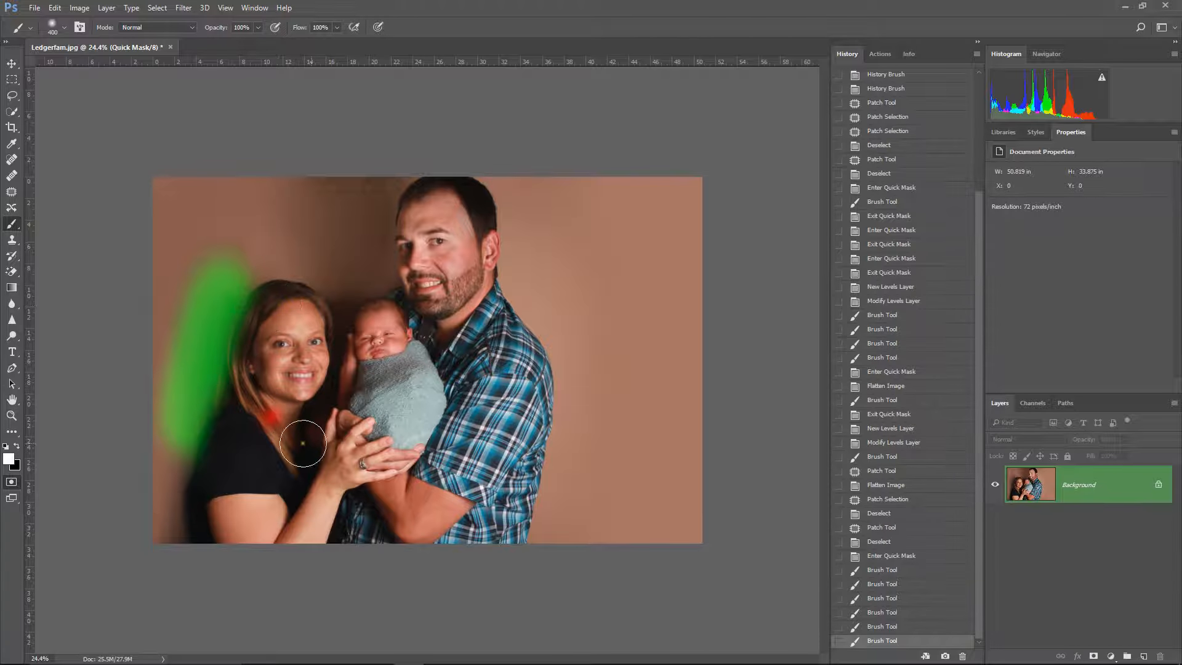
{"action": "mouse_move", "coordinate": [263, 303]}
{"action": "left_mouse_down"}
{"action": "mouse_move", "coordinate": [251, 349]}
{"action": "mouse_move", "coordinate": [280, 409]}
{"action": "left_mouse_up"}
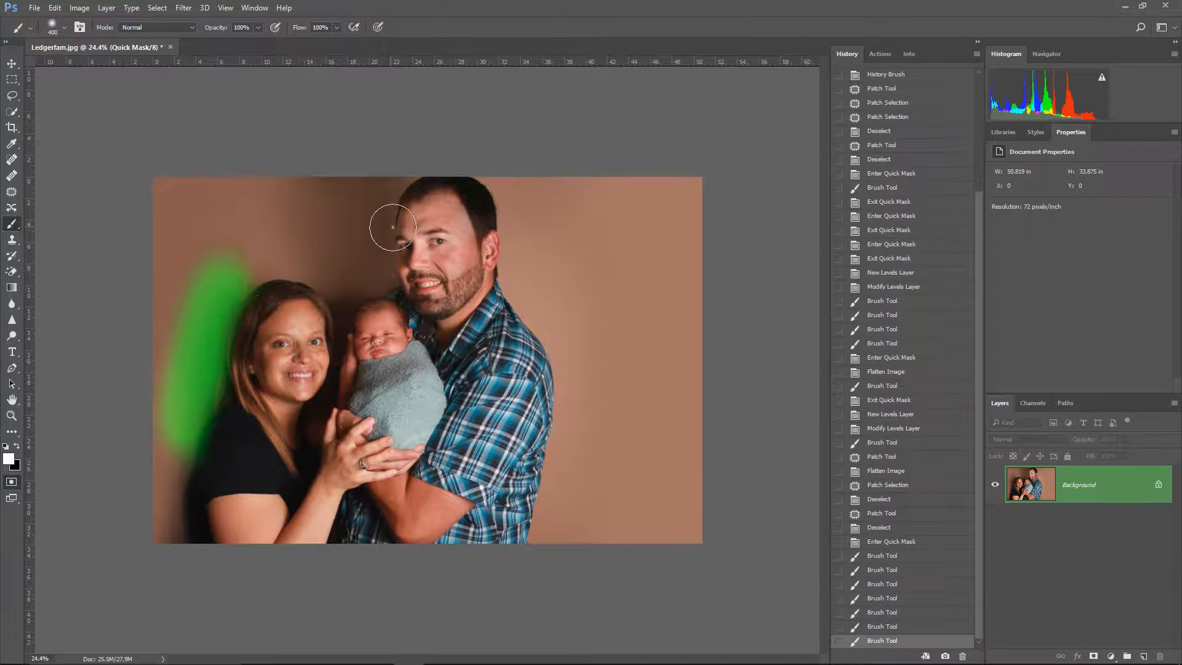
Step: Convert the Quick Mask over the shadow beside the woman into a selection
{"action": "mouse_move", "coordinate": [240, 239]}
{"action": "left_mouse_down"}
{"action": "mouse_move", "coordinate": [172, 295]}
{"action": "mouse_move", "coordinate": [185, 290]}
{"action": "left_mouse_up"}
{"action": "key", "text": "ctrl+z"}
{"action": "key", "text": "q"}
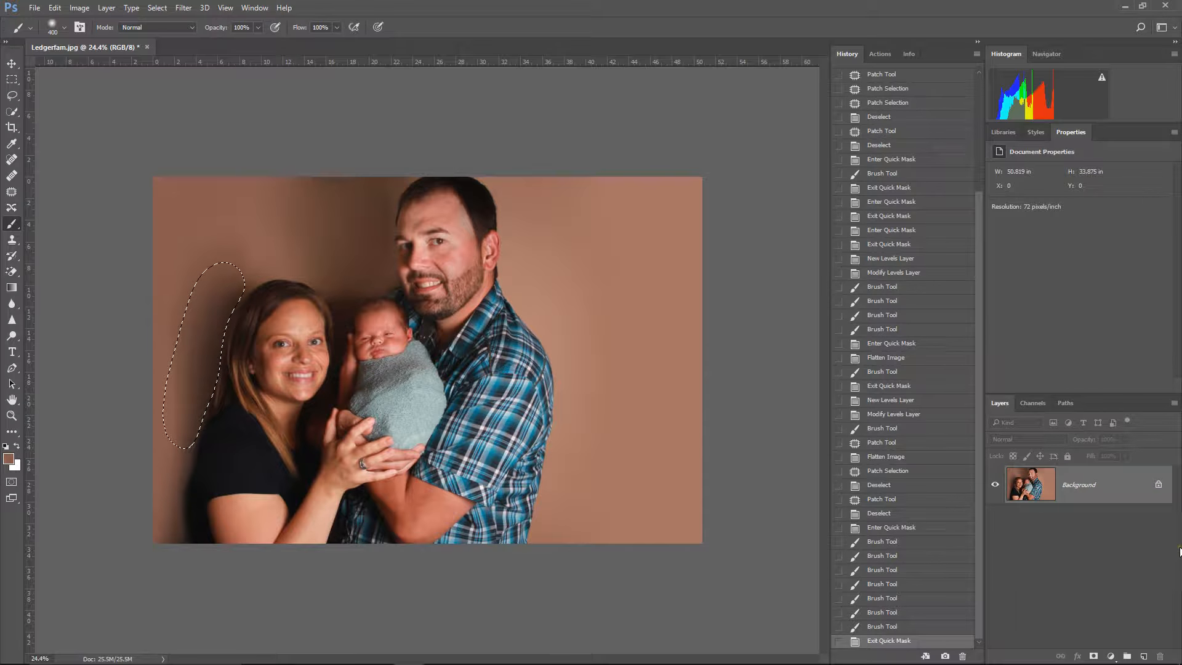
Step: Lighten the selected shadow beside the woman with a Levels adjustment, midtones 1.25 and black input 13, and merge the visible layers
{"action": "left_click", "coordinate": [1107, 656]}
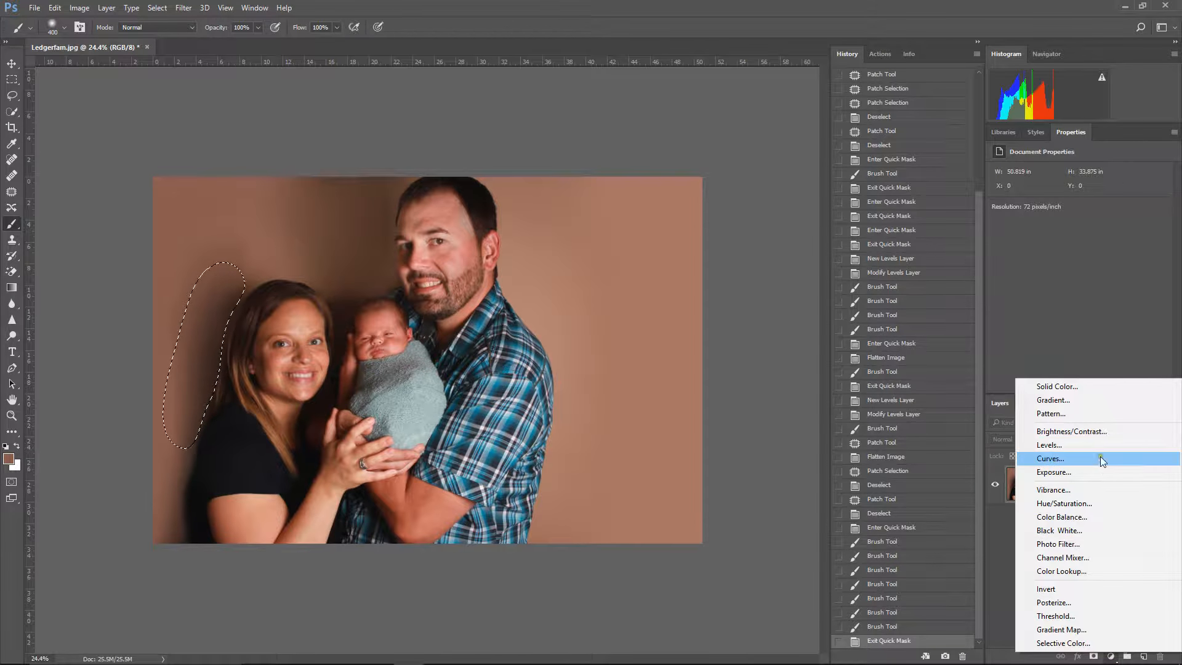
{"action": "left_click", "coordinate": [1078, 445]}
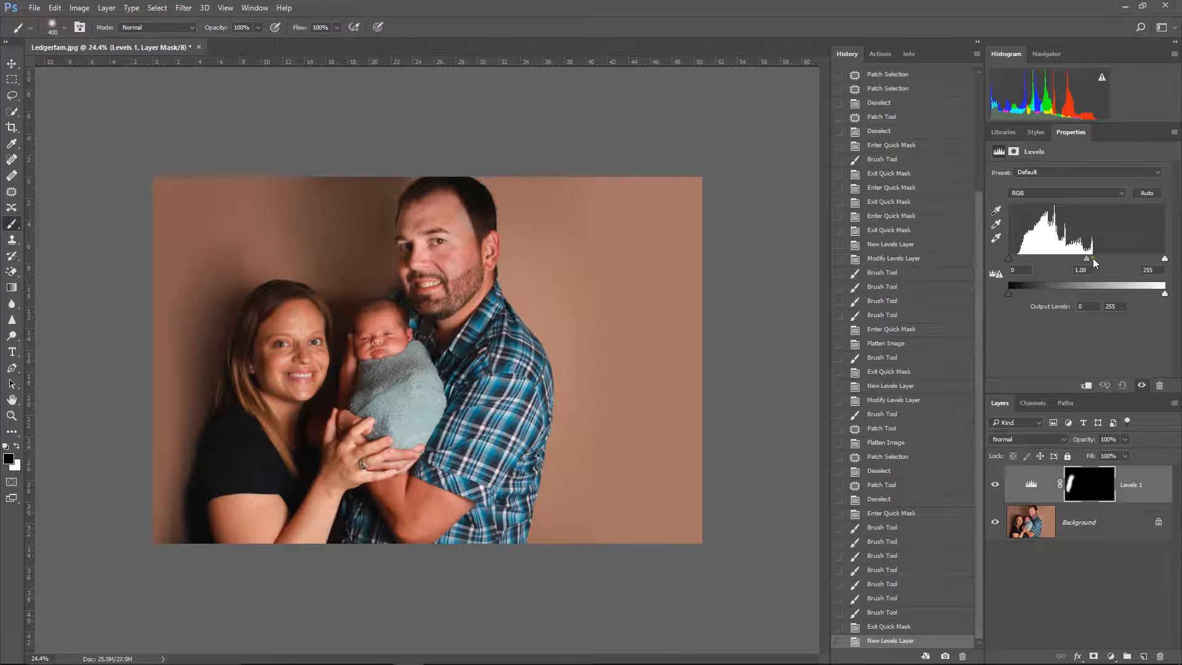
{"action": "left_click_drag", "start_coordinate": [1087, 259], "coordinate": [1076, 266]}
{"action": "left_click_drag", "start_coordinate": [1164, 260], "coordinate": [1165, 265]}
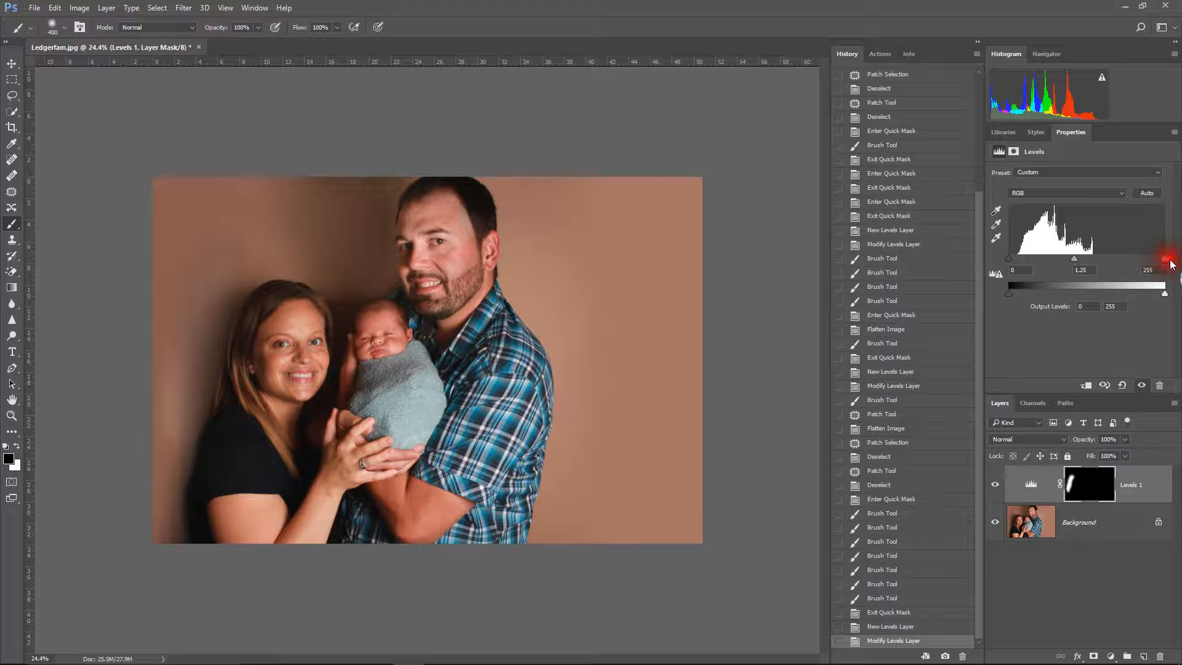
{"action": "left_click_drag", "start_coordinate": [1011, 264], "coordinate": [1017, 261]}
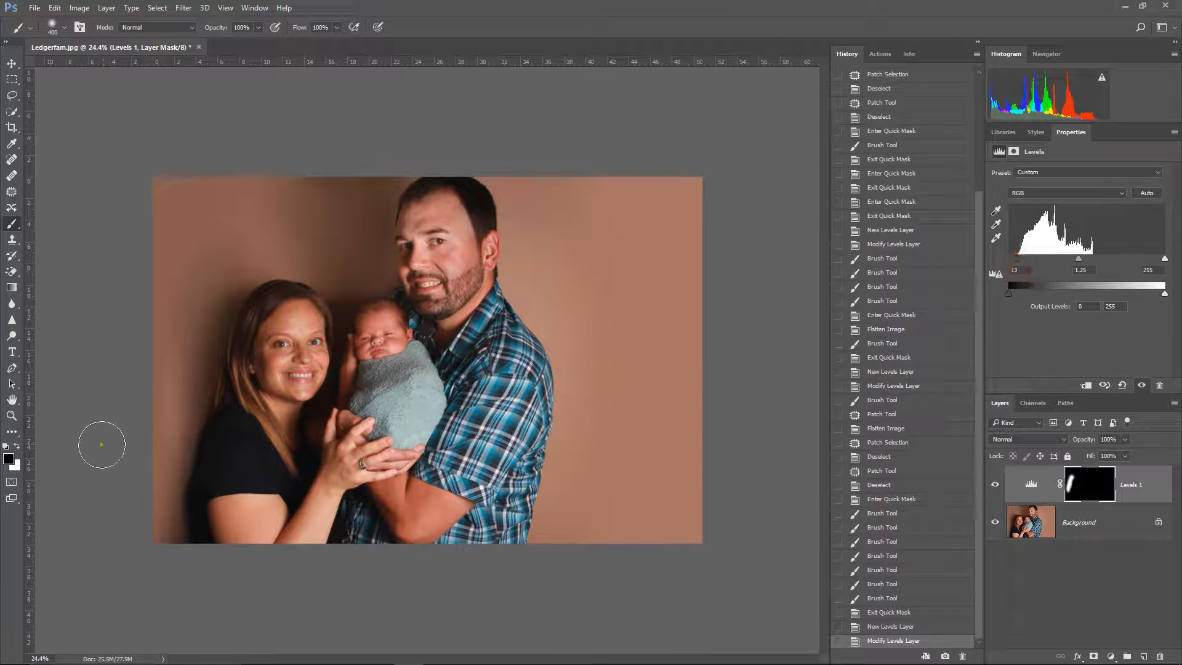
{"action": "right_click", "coordinate": [1076, 532]}
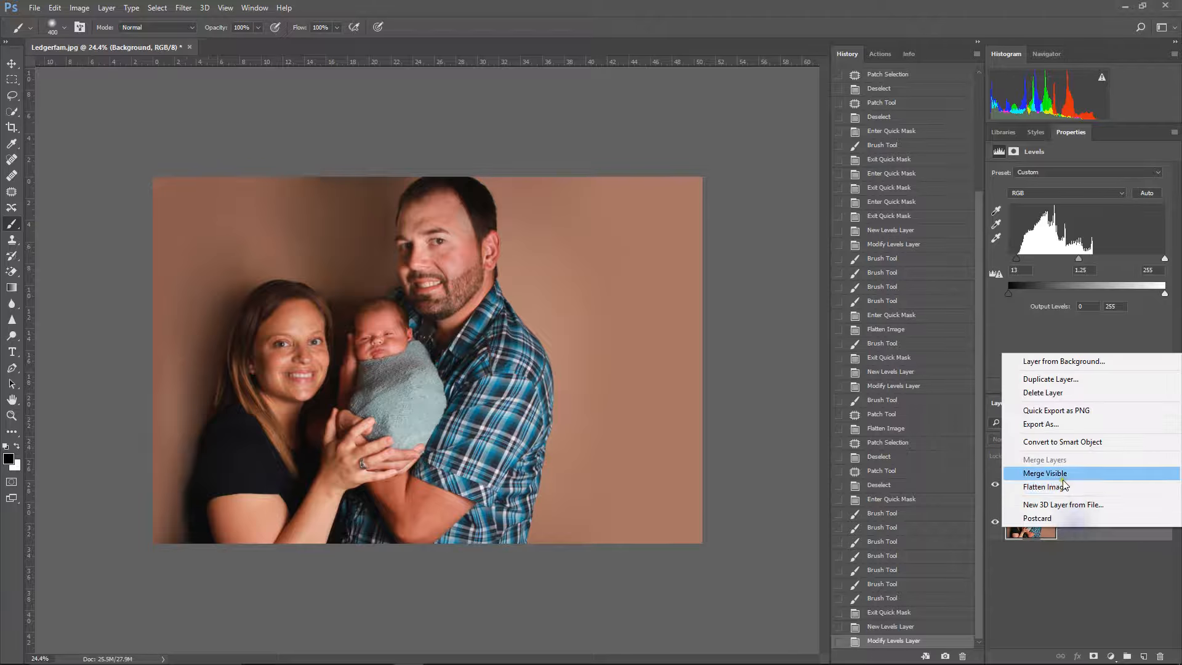
{"action": "left_click", "coordinate": [1065, 484]}
Step: Paint the backdrop above and beside the woman with sampled backdrop colours using a size 800 Brush at 50% opacity
{"action": "left_click", "coordinate": [235, 210], "text": "alt"}
{"action": "key", "text": "bracketright"}
{"action": "key", "text": "bracketright"}
{"action": "key", "text": "bracketright"}
{"action": "mouse_move", "coordinate": [227, 212]}
{"action": "left_mouse_down"}
{"action": "mouse_move", "coordinate": [161, 308]}
{"action": "mouse_move", "coordinate": [137, 458]}
{"action": "left_mouse_up"}
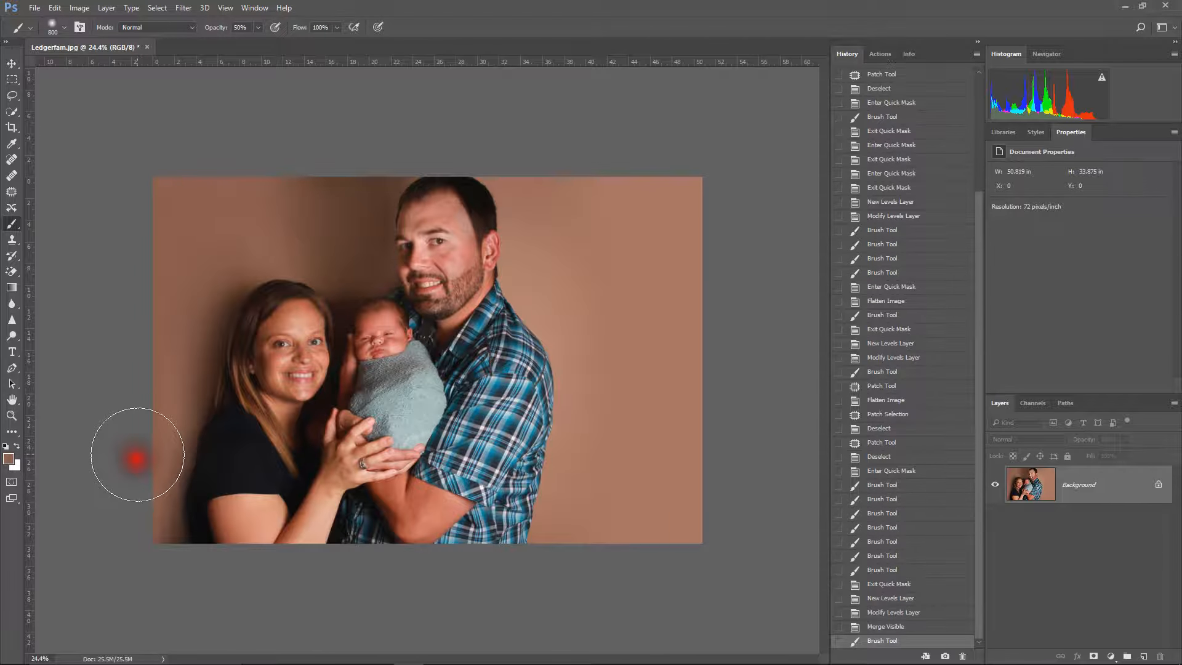
{"action": "mouse_move", "coordinate": [264, 216]}
{"action": "left_mouse_down"}
{"action": "mouse_move", "coordinate": [316, 184]}
{"action": "mouse_move", "coordinate": [358, 129]}
{"action": "left_mouse_up"}
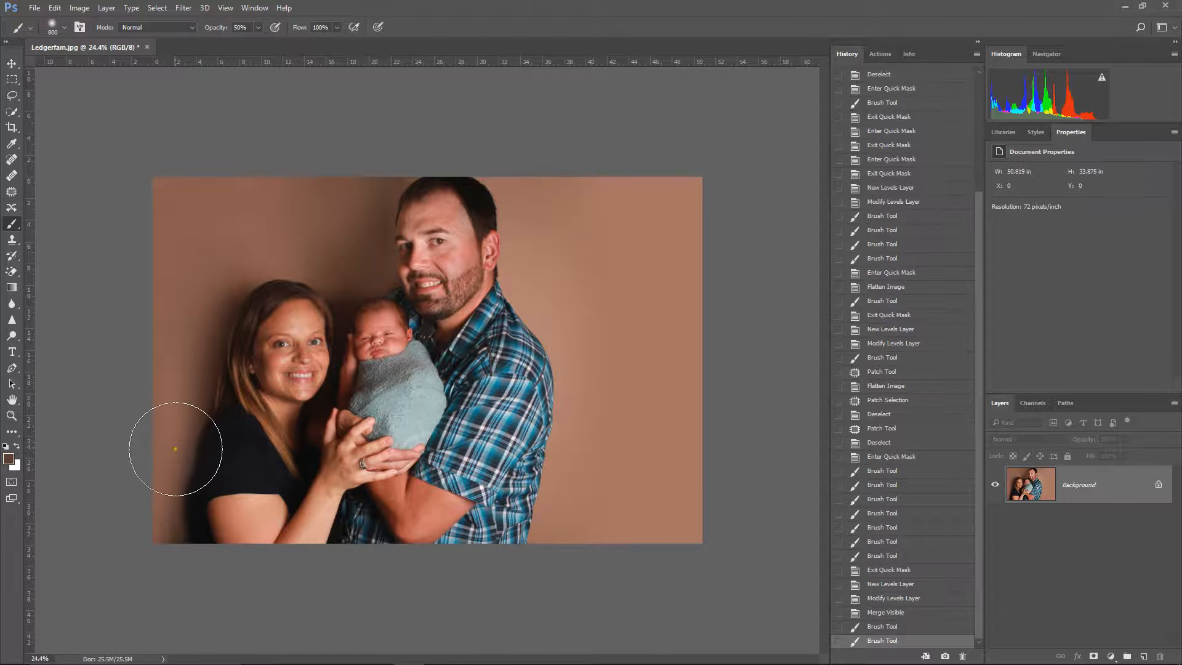
{"action": "mouse_move", "coordinate": [154, 454]}
{"action": "left_mouse_down"}
{"action": "mouse_move", "coordinate": [139, 549]}
{"action": "mouse_move", "coordinate": [151, 565]}
{"action": "left_mouse_up"}
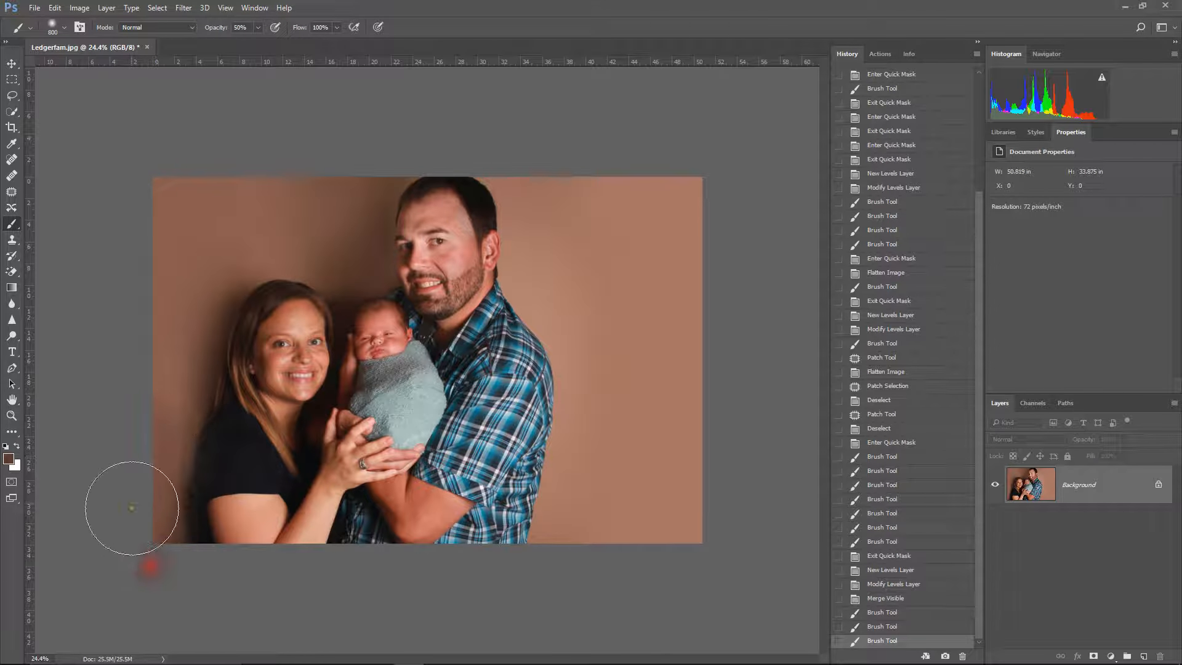
Step: Blend the backdrop along the photo's outer edge beside the woman with the Brush at 20% opacity
{"action": "left_click", "coordinate": [162, 417]}
{"action": "left_click", "coordinate": [172, 378]}
{"action": "left_click", "coordinate": [166, 350]}
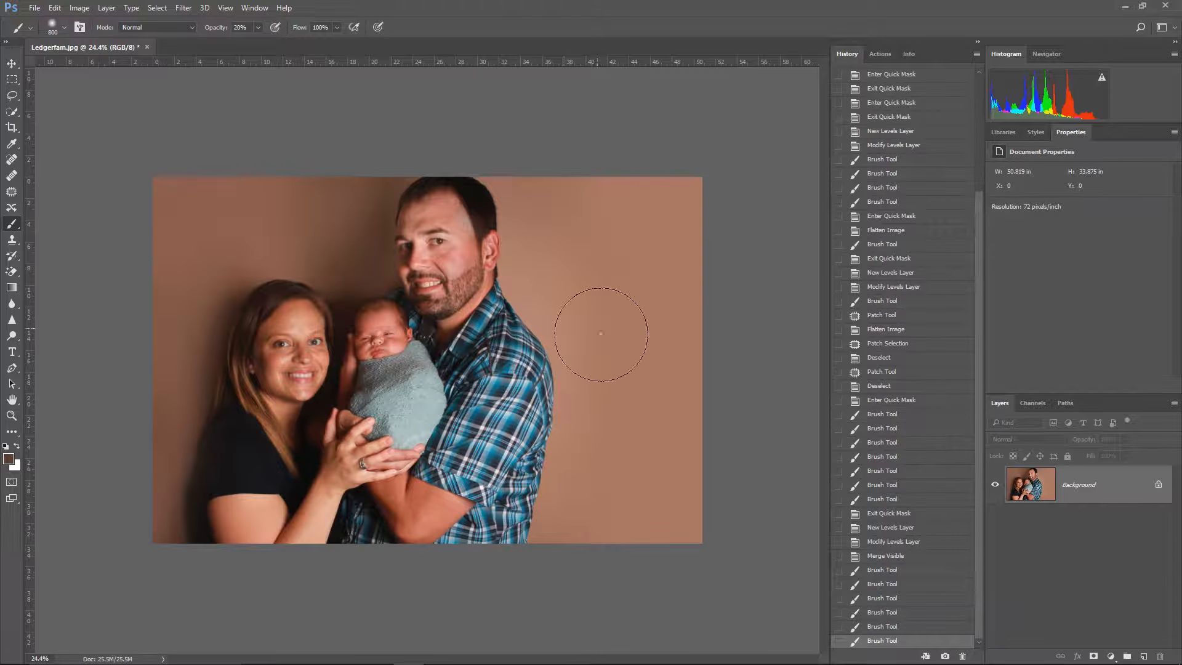
{"action": "left_click", "coordinate": [12, 112]}
{"action": "mouse_move", "coordinate": [507, 188]}
{"action": "left_mouse_down"}
{"action": "mouse_move", "coordinate": [515, 243]}
{"action": "mouse_move", "coordinate": [576, 403]}
{"action": "mouse_move", "coordinate": [554, 372]}
{"action": "left_mouse_up"}
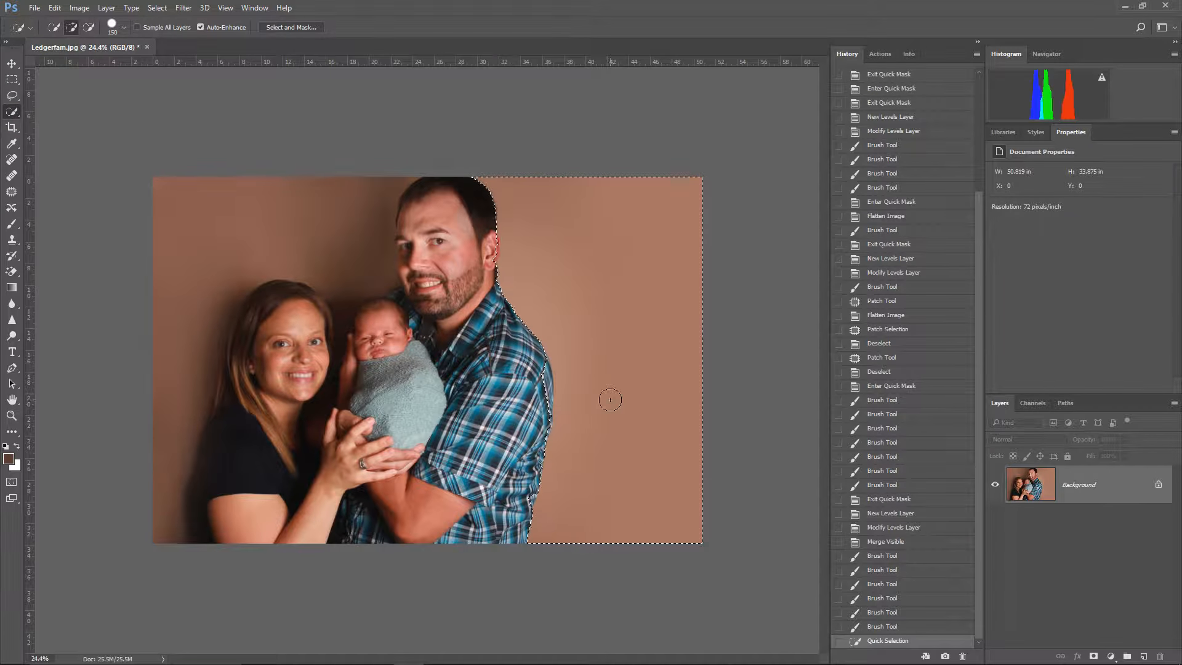
{"action": "key", "text": "ctrl+d"}
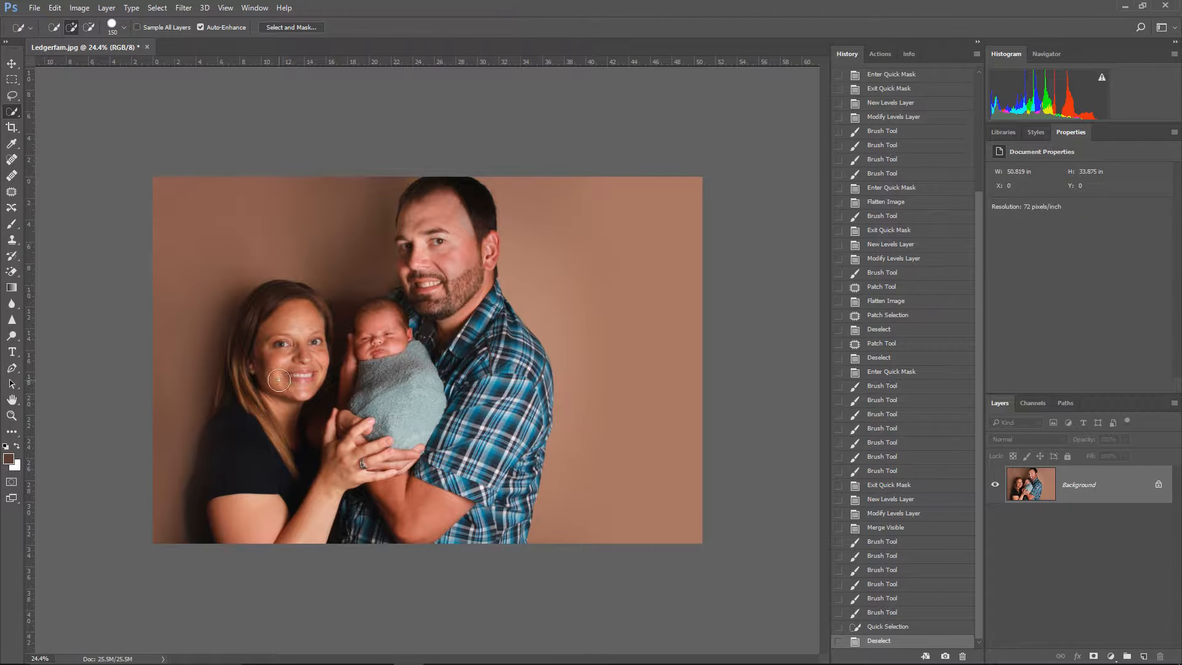
{"action": "scroll", "coordinate": [166, 237], "scroll_direction": "up", "scroll_amount": 10}
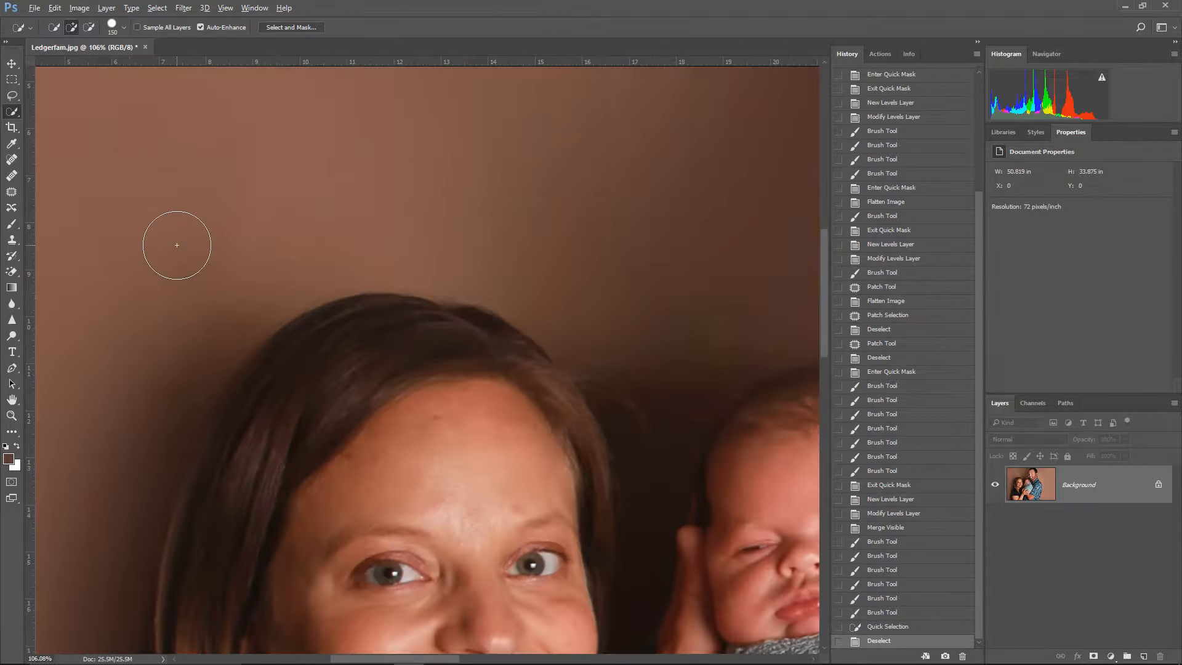
{"action": "scroll", "coordinate": [174, 238], "scroll_direction": "down", "scroll_amount": 10}
{"action": "scroll", "coordinate": [175, 237], "scroll_direction": "up", "scroll_amount": 9}
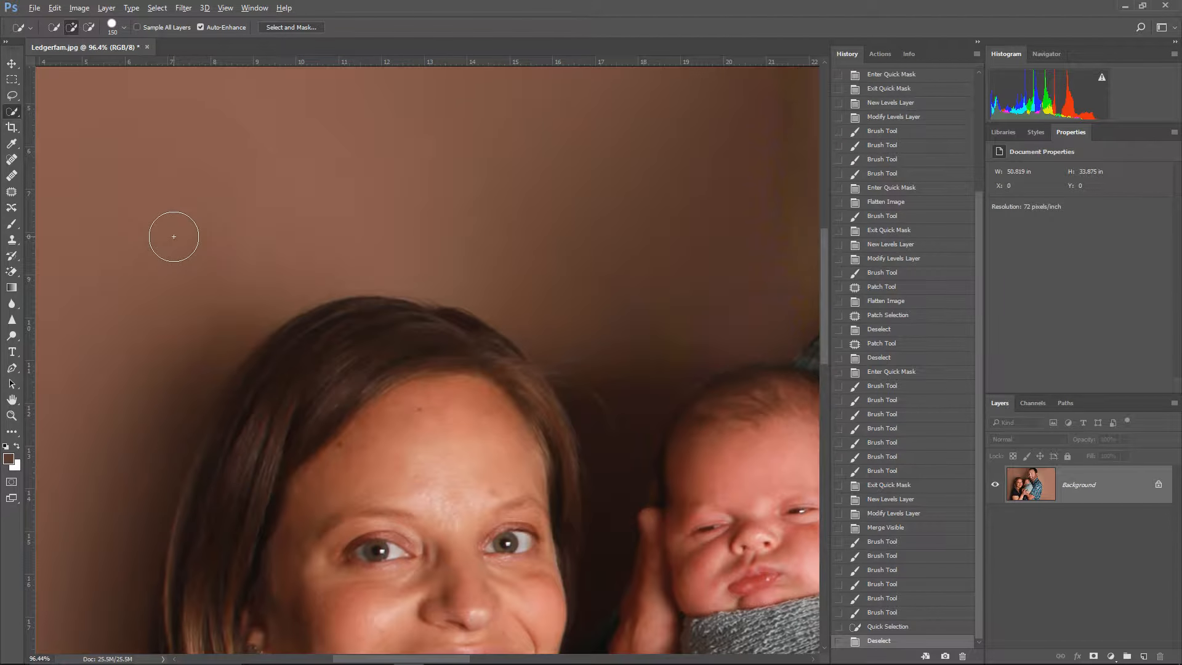
{"action": "scroll", "coordinate": [173, 236], "scroll_direction": "down", "scroll_amount": 5}
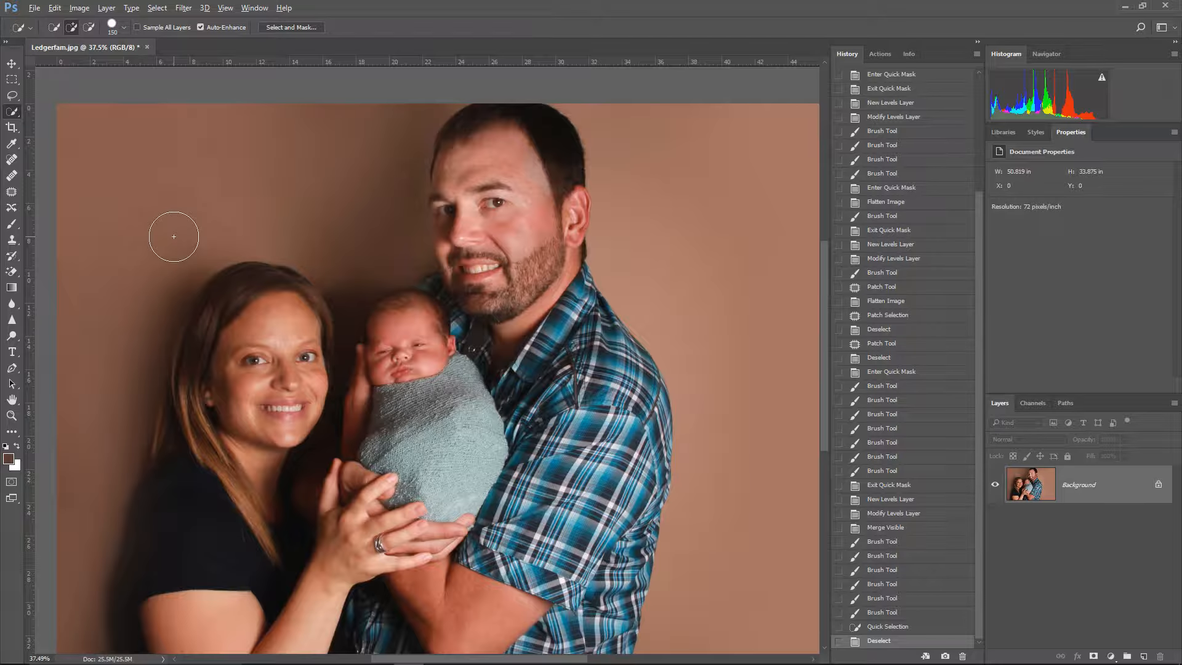
{"action": "scroll", "coordinate": [174, 236], "scroll_direction": "down", "scroll_amount": 3}
{"action": "scroll", "coordinate": [172, 237], "scroll_direction": "up", "scroll_amount": 1}
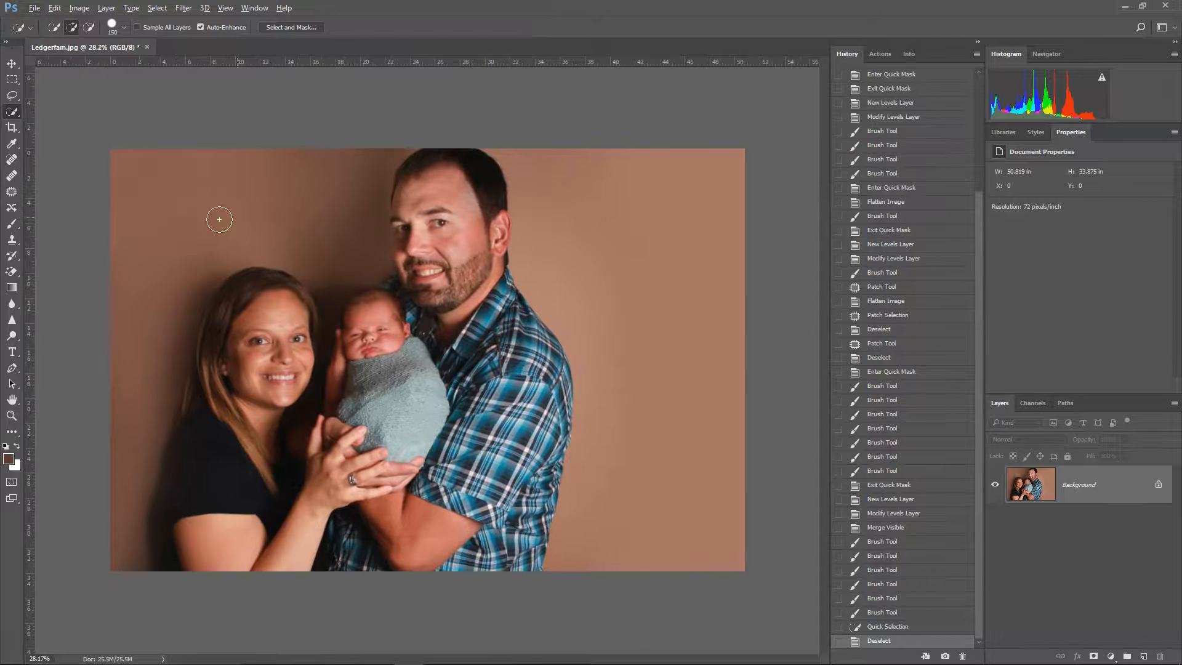
Step: Paint a Quick Mask over the baby's face with a size 300 Brush at 100% opacity and convert it into a selection
{"action": "left_click", "coordinate": [12, 224]}
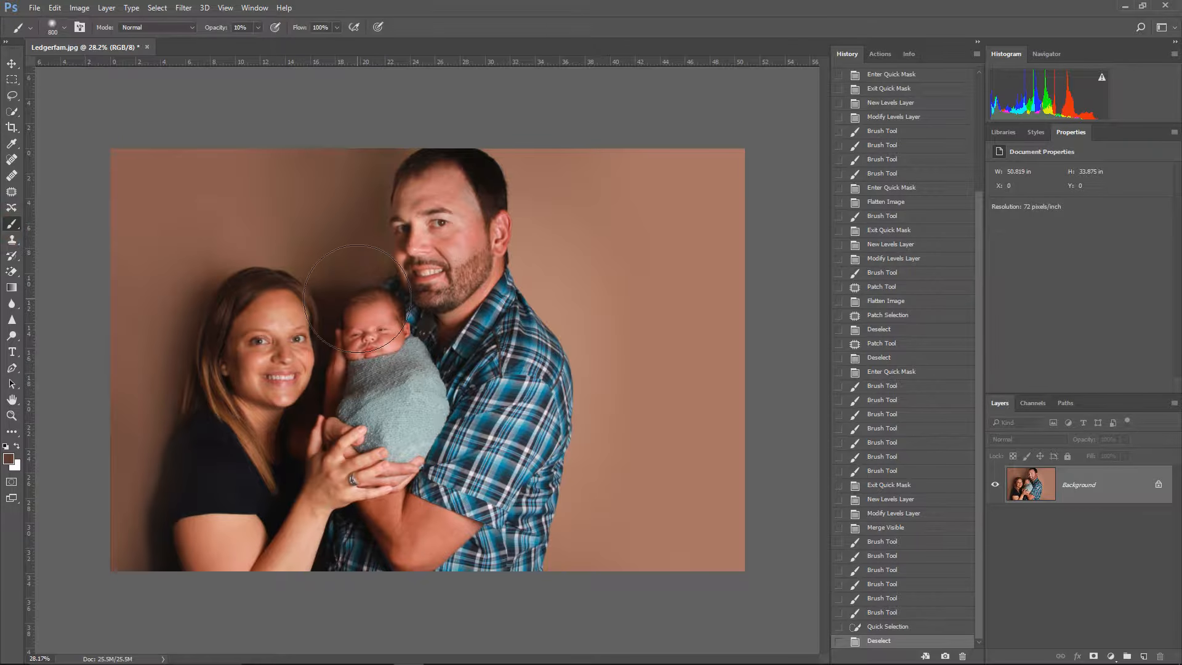
{"action": "key", "text": "bracketleft"}
{"action": "key", "text": "bracketleft"}
{"action": "key", "text": "bracketleft"}
{"action": "key", "text": "bracketleft"}
{"action": "key", "text": "bracketleft"}
{"action": "key", "text": "q"}
{"action": "mouse_move", "coordinate": [363, 315]}
{"action": "left_mouse_down"}
{"action": "mouse_move", "coordinate": [373, 345]}
{"action": "mouse_move", "coordinate": [379, 318]}
{"action": "left_mouse_up"}
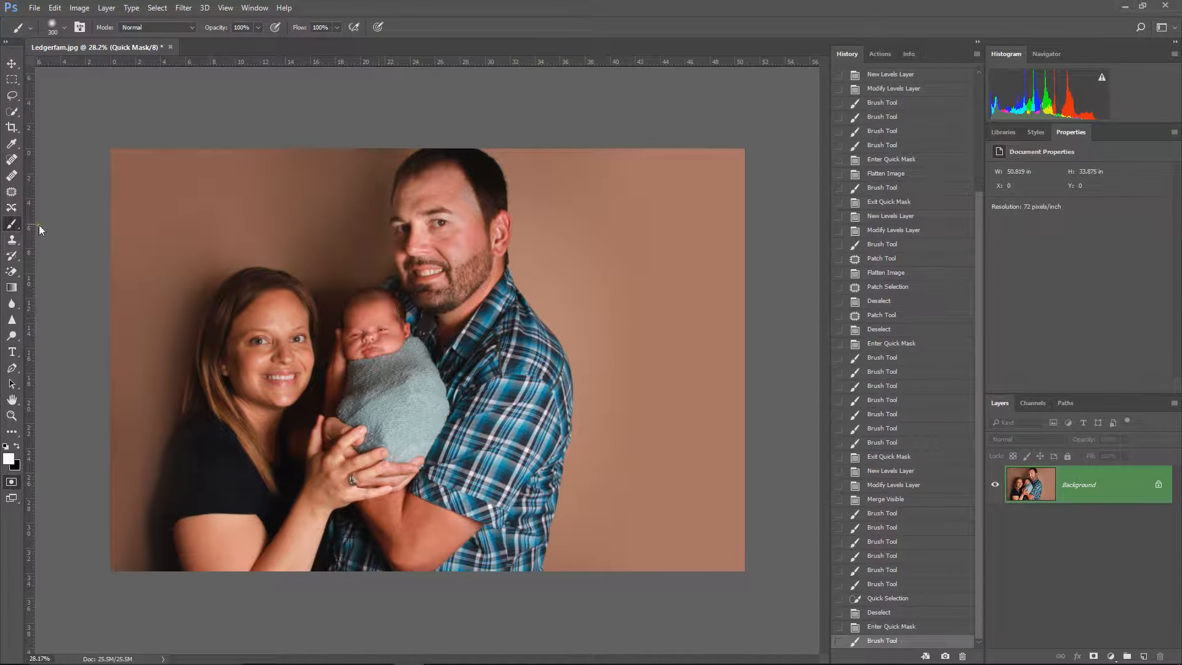
{"action": "left_click", "coordinate": [16, 445]}
{"action": "mouse_move", "coordinate": [381, 327]}
{"action": "left_mouse_down"}
{"action": "mouse_move", "coordinate": [364, 346]}
{"action": "mouse_move", "coordinate": [375, 308]}
{"action": "left_mouse_up"}
{"action": "key", "text": "q"}
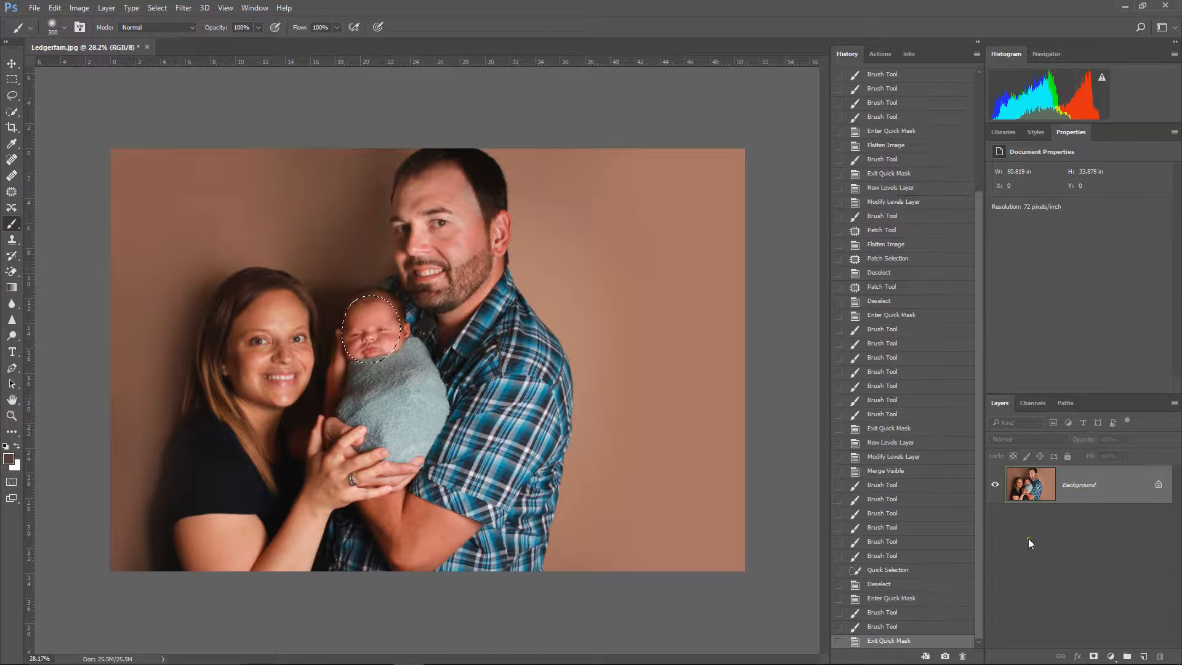
Step: Brighten the selected baby's face with a Levels adjustment layer, setting the white input level to 238
{"action": "left_click", "coordinate": [1111, 657]}
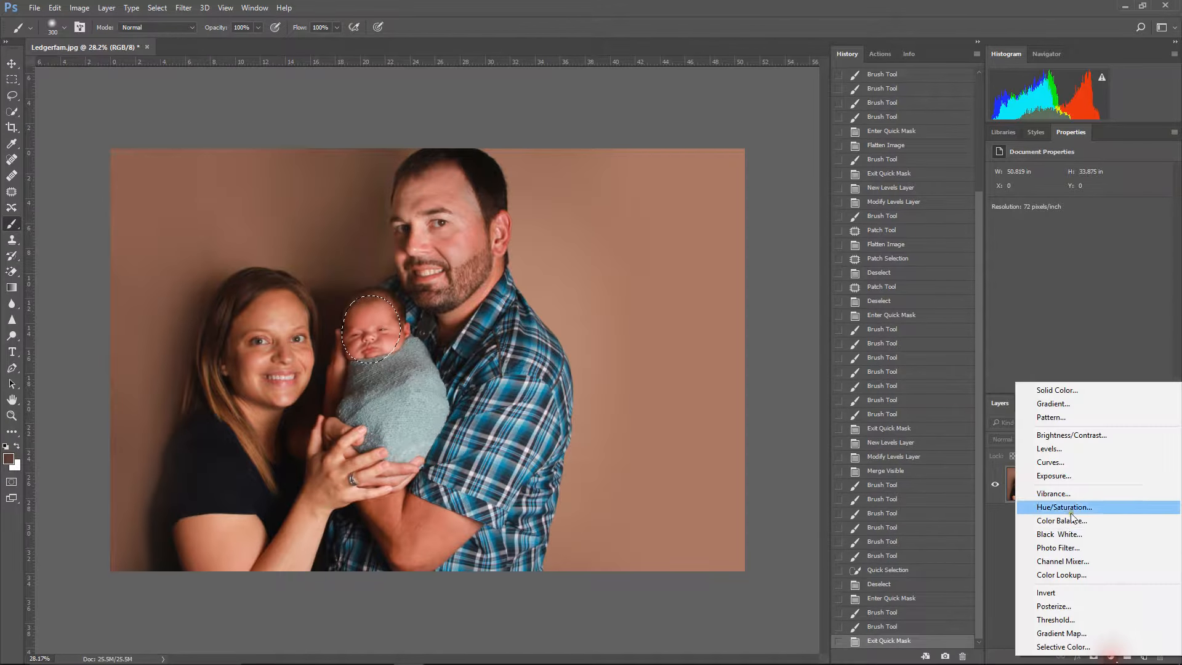
{"action": "left_click", "coordinate": [1046, 461]}
{"action": "left_click_drag", "start_coordinate": [1165, 261], "coordinate": [1155, 262]}
Step: Paint white on the Levels mask over the faces, hands and arms of the woman and the man
{"action": "mouse_move", "coordinate": [276, 309]}
{"action": "left_mouse_down"}
{"action": "mouse_move", "coordinate": [259, 339]}
{"action": "mouse_move", "coordinate": [261, 369]}
{"action": "mouse_move", "coordinate": [308, 417]}
{"action": "left_mouse_up"}
{"action": "mouse_move", "coordinate": [278, 311]}
{"action": "left_mouse_down"}
{"action": "mouse_move", "coordinate": [260, 400]}
{"action": "mouse_move", "coordinate": [274, 464]}
{"action": "left_mouse_up"}
{"action": "left_click_drag", "start_coordinate": [215, 530], "coordinate": [228, 570]}
{"action": "left_click_drag", "start_coordinate": [333, 529], "coordinate": [293, 581]}
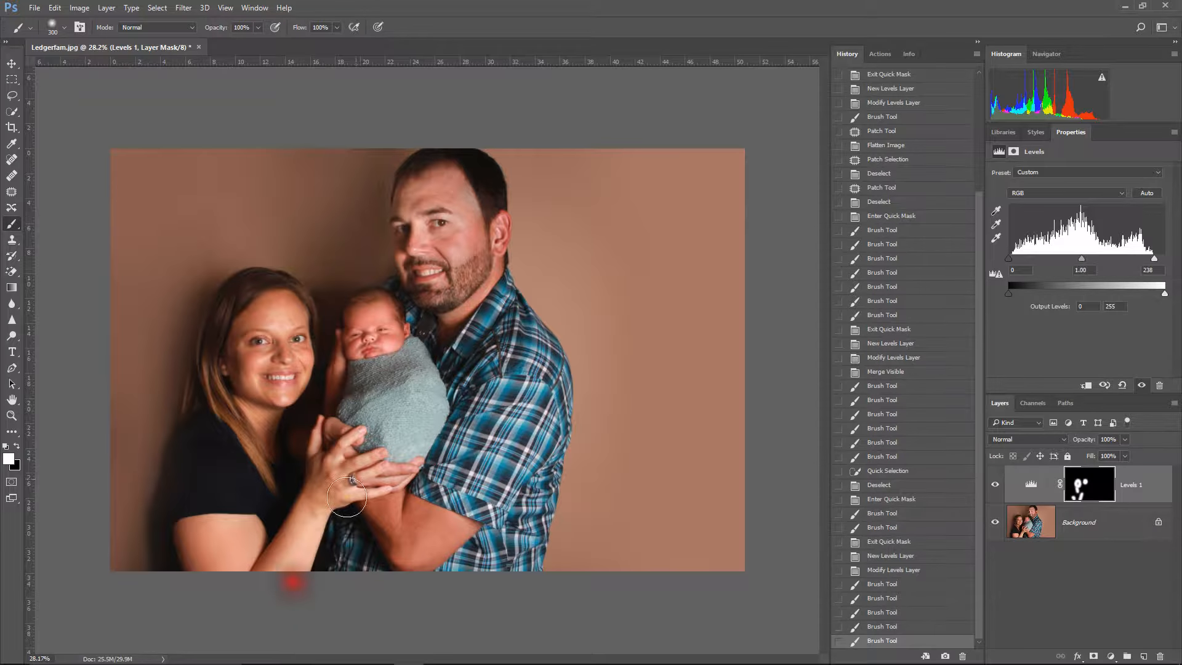
{"action": "mouse_move", "coordinate": [438, 185]}
{"action": "left_mouse_down"}
{"action": "mouse_move", "coordinate": [417, 212]}
{"action": "mouse_move", "coordinate": [409, 264]}
{"action": "mouse_move", "coordinate": [460, 199]}
{"action": "mouse_move", "coordinate": [444, 297]}
{"action": "mouse_move", "coordinate": [482, 281]}
{"action": "left_mouse_up"}
{"action": "left_click_drag", "start_coordinate": [480, 293], "coordinate": [456, 326]}
{"action": "mouse_move", "coordinate": [381, 514]}
{"action": "left_mouse_down"}
{"action": "mouse_move", "coordinate": [419, 545]}
{"action": "mouse_move", "coordinate": [414, 531]}
{"action": "left_mouse_up"}
{"action": "mouse_move", "coordinate": [391, 487]}
{"action": "left_mouse_down"}
{"action": "mouse_move", "coordinate": [334, 478]}
{"action": "mouse_move", "coordinate": [345, 470]}
{"action": "left_mouse_up"}
Step: Brighten the baby's face again with a Quick Mask selection and a Levels layer at white input 247, and flatten the image
{"action": "mouse_move", "coordinate": [368, 339]}
{"action": "left_mouse_down"}
{"action": "mouse_move", "coordinate": [368, 304]}
{"action": "mouse_move", "coordinate": [363, 336]}
{"action": "left_mouse_up"}
{"action": "key", "text": "q"}
{"action": "key", "text": "q"}
{"action": "left_click", "coordinate": [1111, 657]}
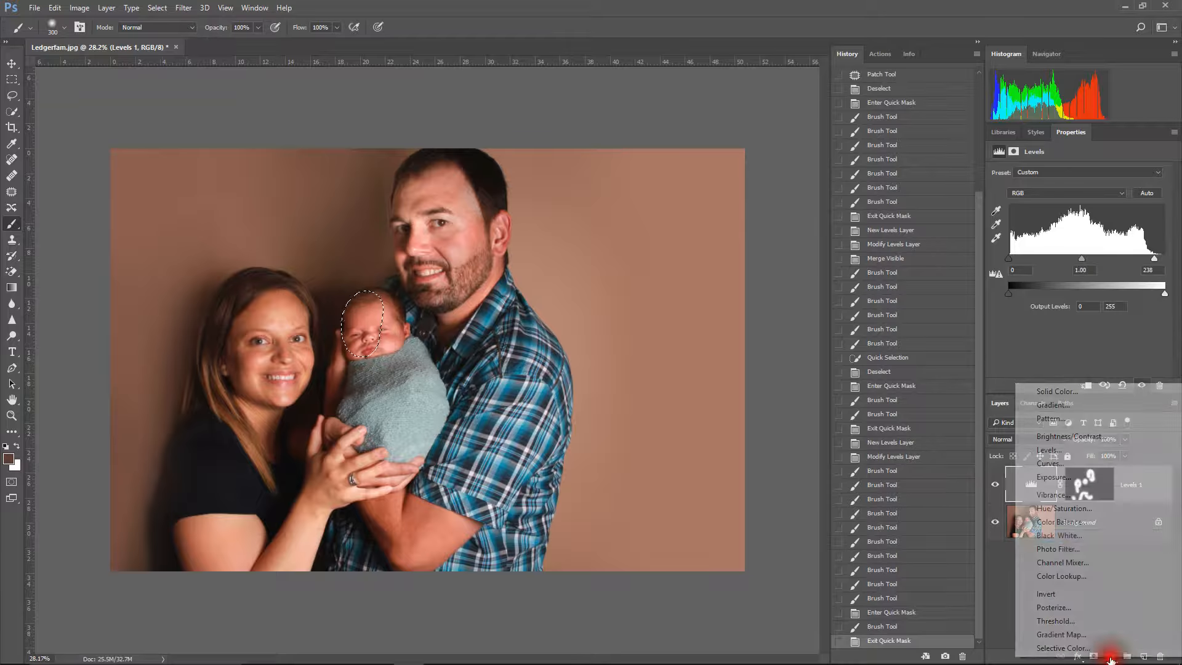
{"action": "left_click", "coordinate": [1034, 453]}
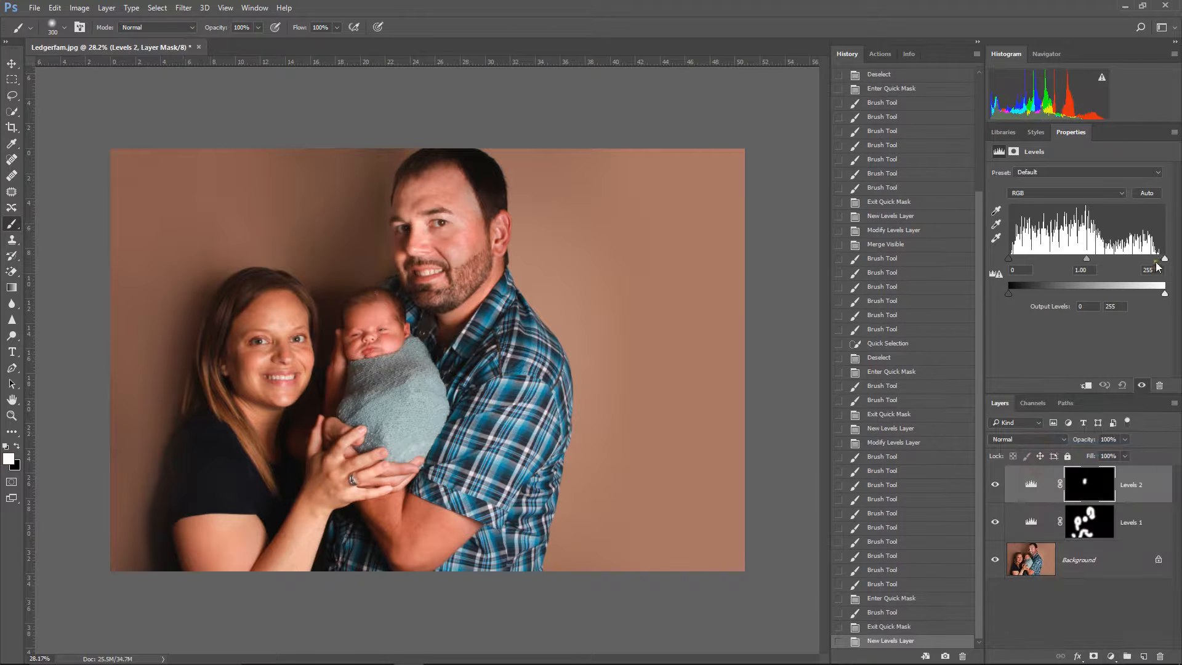
{"action": "left_click_drag", "start_coordinate": [1164, 260], "coordinate": [1161, 261]}
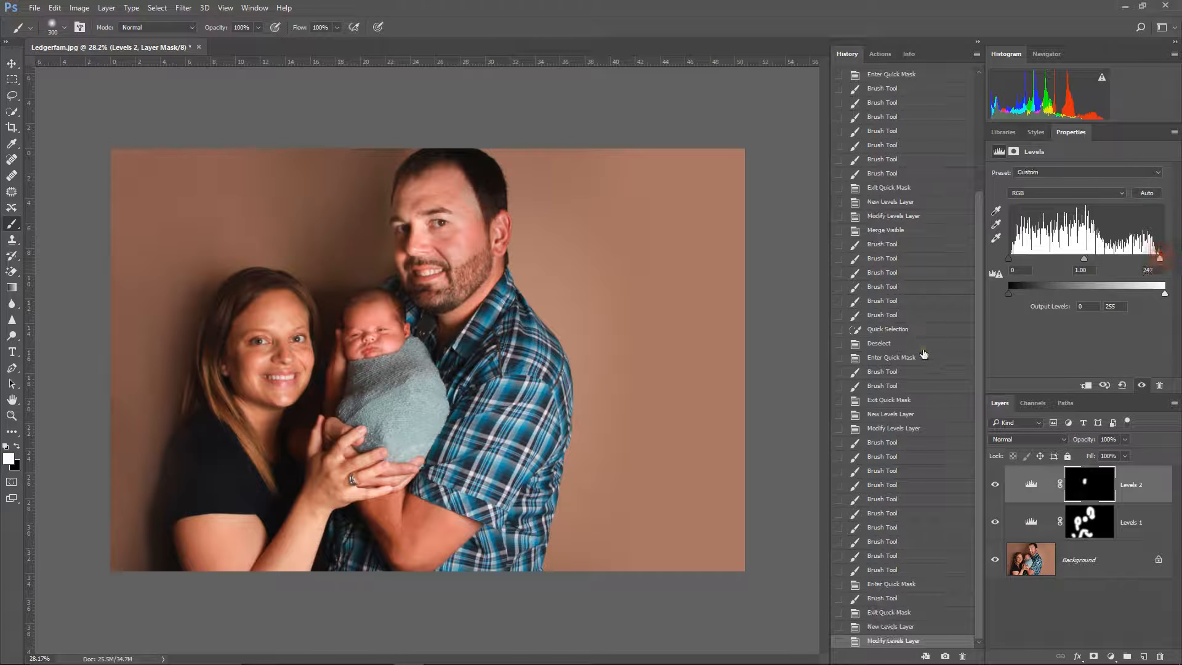
{"action": "right_click", "coordinate": [1081, 562]}
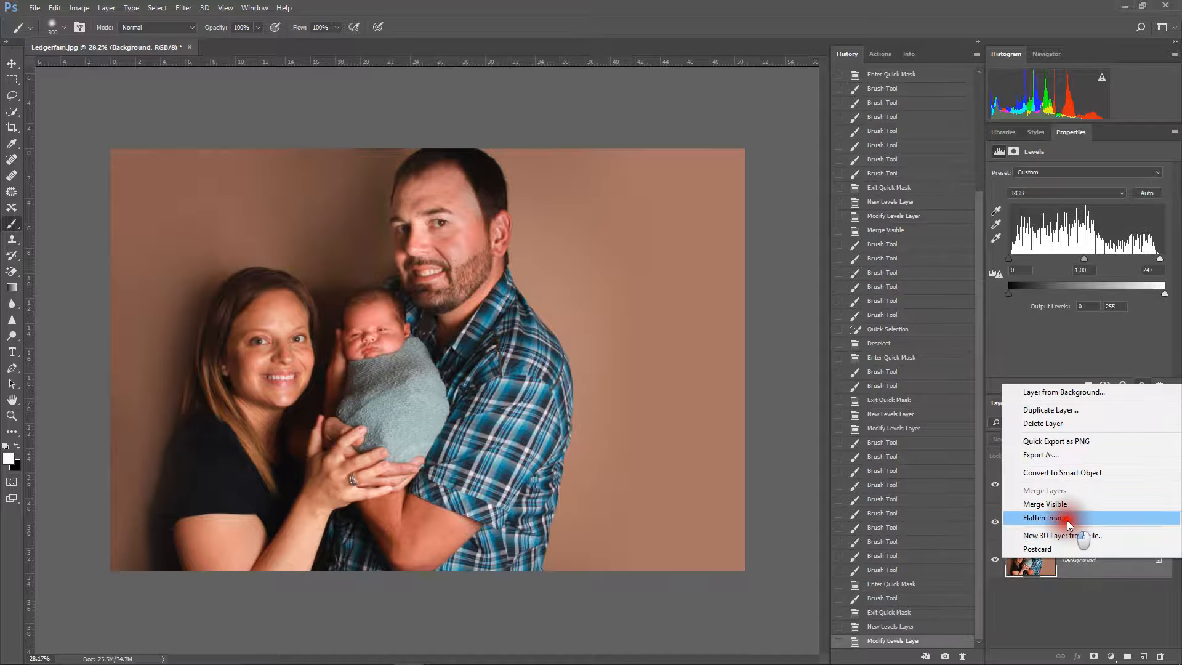
{"action": "left_click", "coordinate": [1068, 522]}
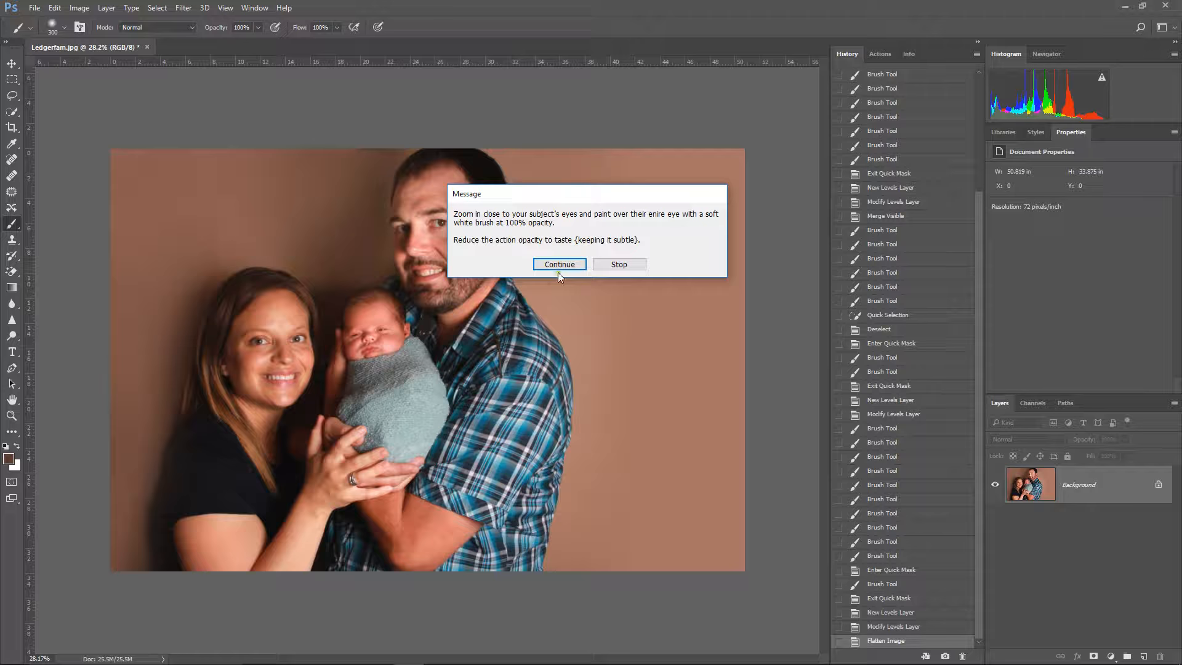
Step: Continue the eye action and paint white on the Eye Foundation mask over the woman's and the man's eyes
{"action": "left_click", "coordinate": [559, 266]}
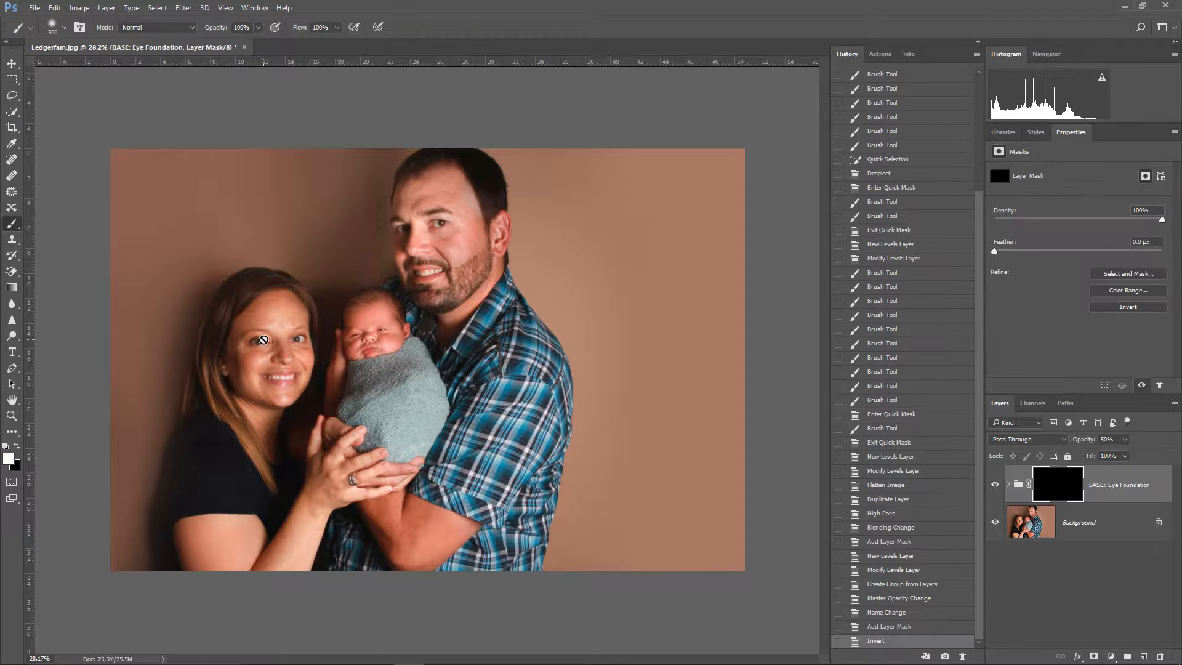
{"action": "left_click", "coordinate": [259, 342]}
{"action": "left_click", "coordinate": [301, 336]}
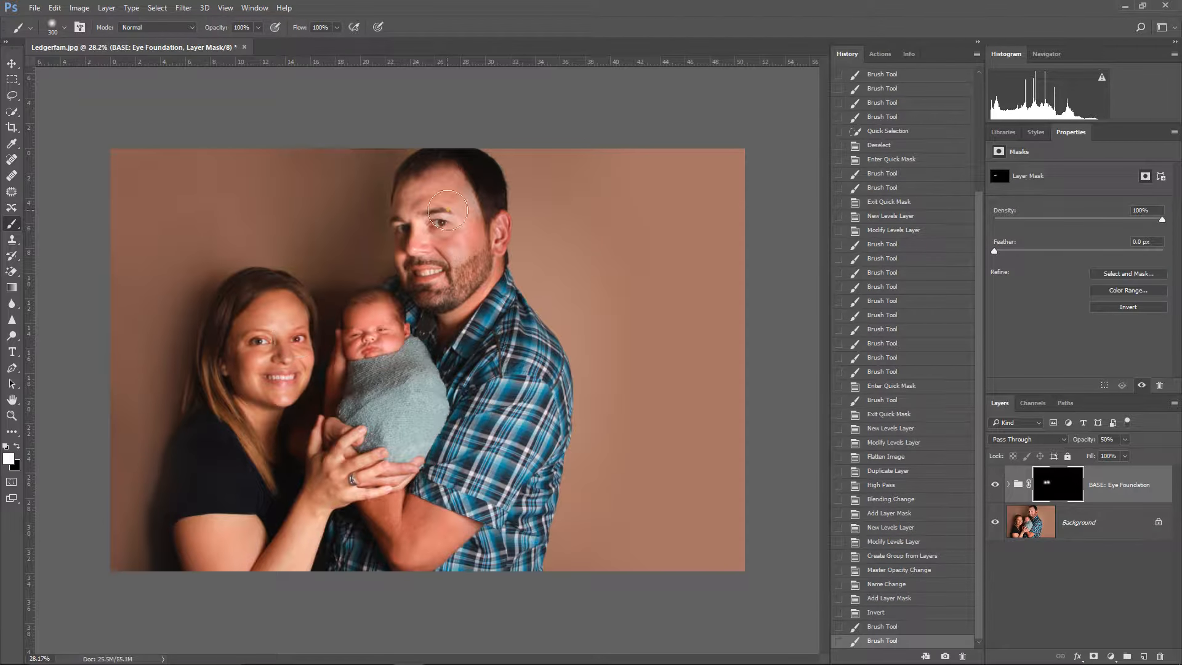
{"action": "left_click", "coordinate": [444, 214]}
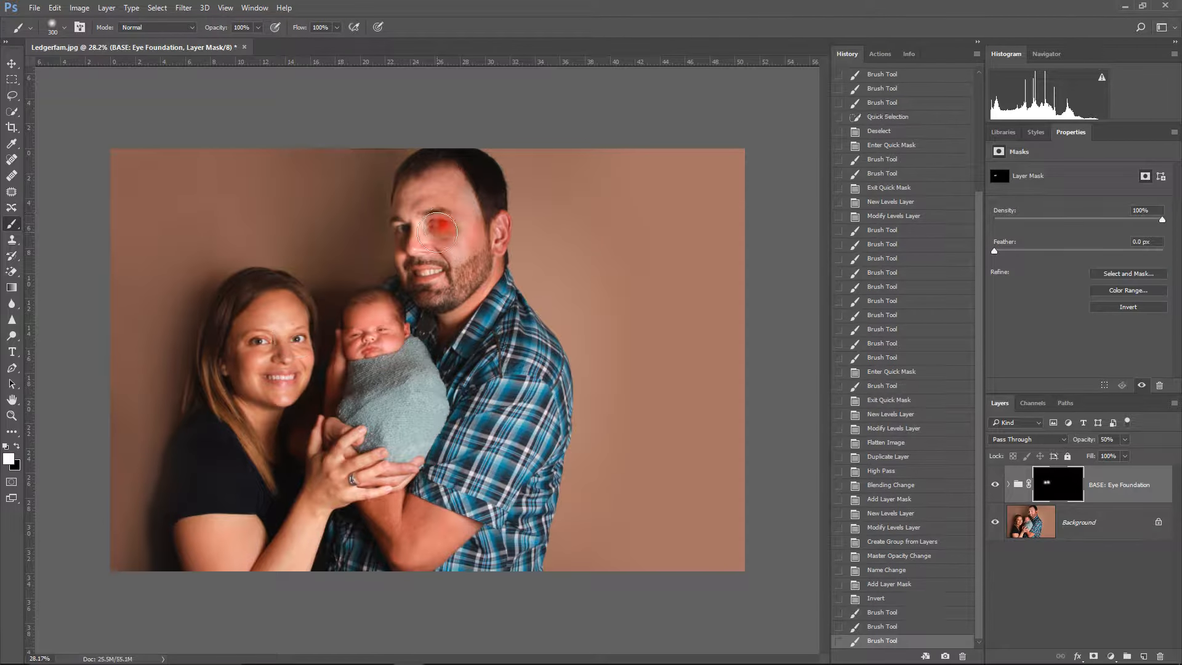
Step: Paint the Eye Foundation mask over the baby's eyes and facial features, and merge the group into the background
{"action": "left_click", "coordinate": [362, 336]}
{"action": "left_click", "coordinate": [360, 338]}
{"action": "left_click", "coordinate": [364, 331]}
{"action": "left_click", "coordinate": [376, 323]}
{"action": "left_click", "coordinate": [377, 322]}
{"action": "left_click", "coordinate": [373, 330]}
{"action": "left_click", "coordinate": [365, 343]}
{"action": "left_click", "coordinate": [387, 336]}
{"action": "left_click", "coordinate": [392, 338]}
{"action": "left_click", "coordinate": [390, 337]}
{"action": "right_click", "coordinate": [1067, 532]}
{"action": "left_click", "coordinate": [1065, 502]}
Step: Run the Eyelash Pop action and paint its mask in white over the eyes of the man, the woman and the baby
{"action": "left_click", "coordinate": [881, 53]}
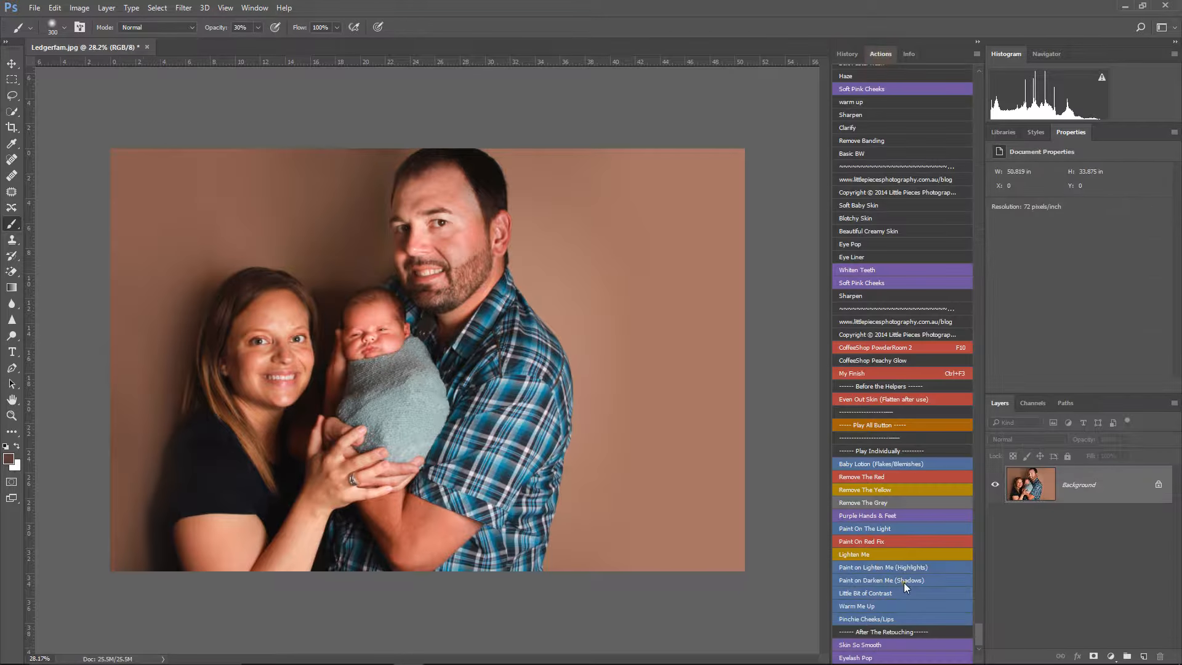
{"action": "left_click", "coordinate": [871, 658]}
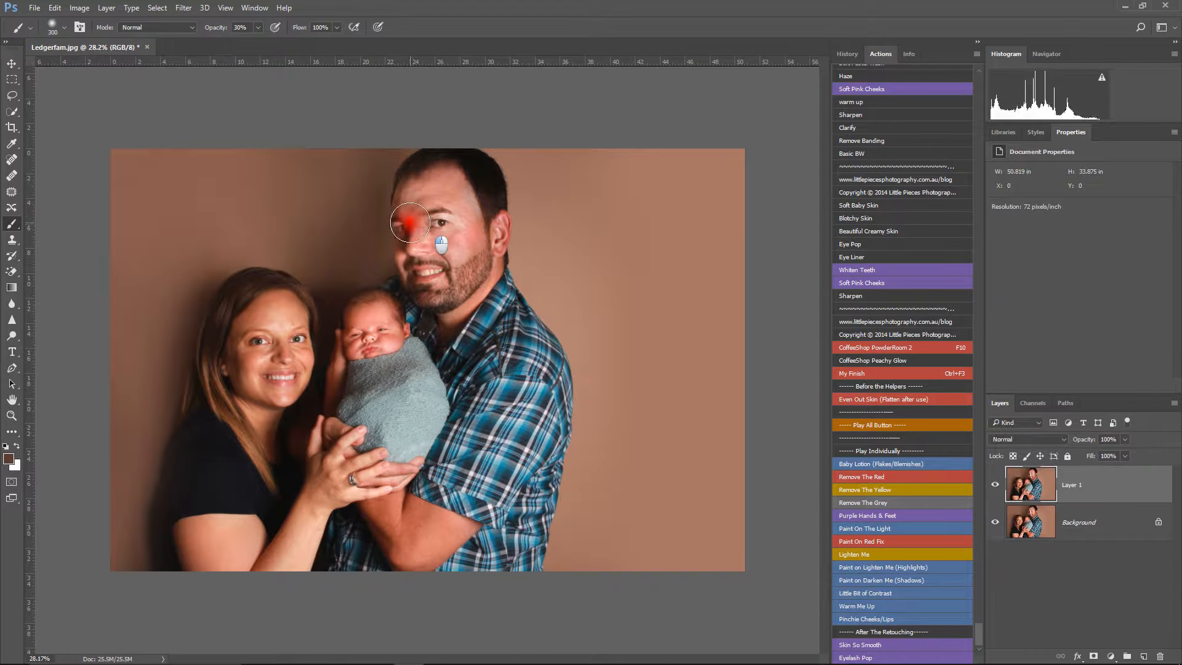
{"action": "left_click", "coordinate": [436, 222]}
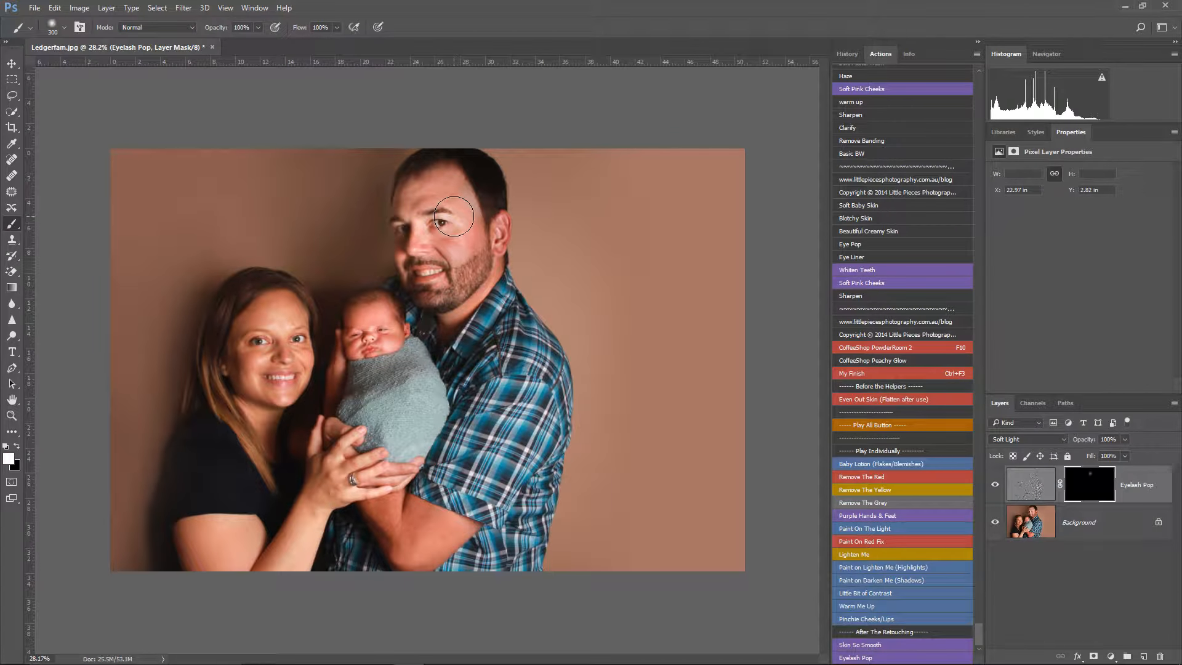
{"action": "left_click", "coordinate": [394, 226]}
{"action": "left_click", "coordinate": [296, 339]}
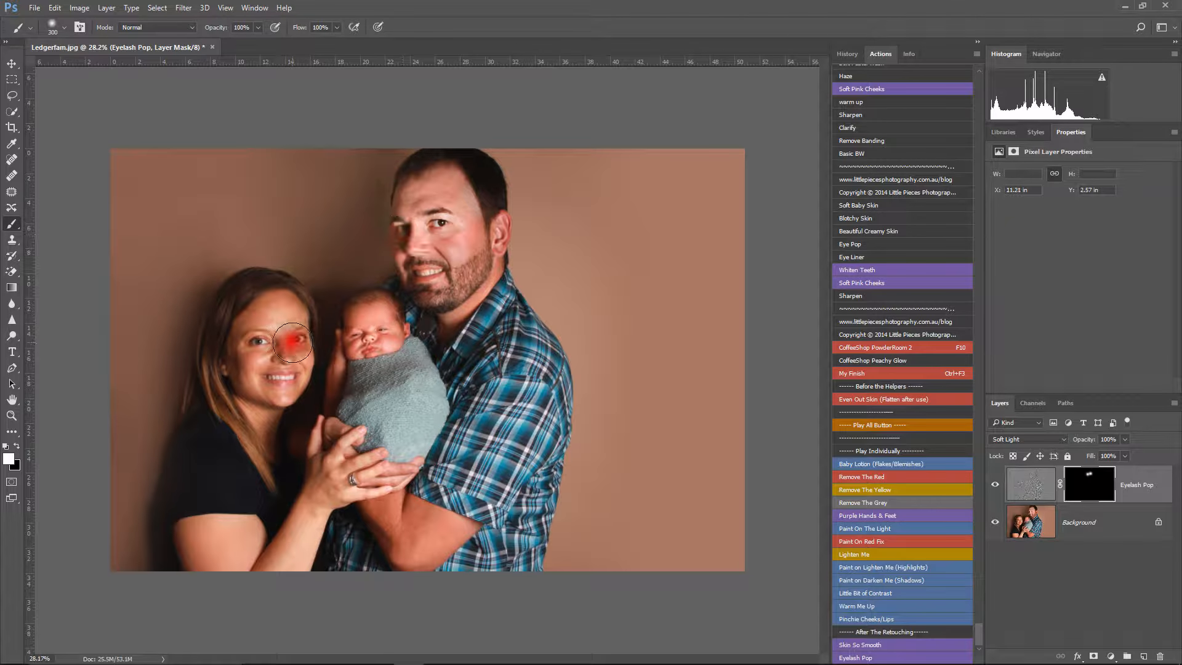
{"action": "left_click", "coordinate": [260, 339]}
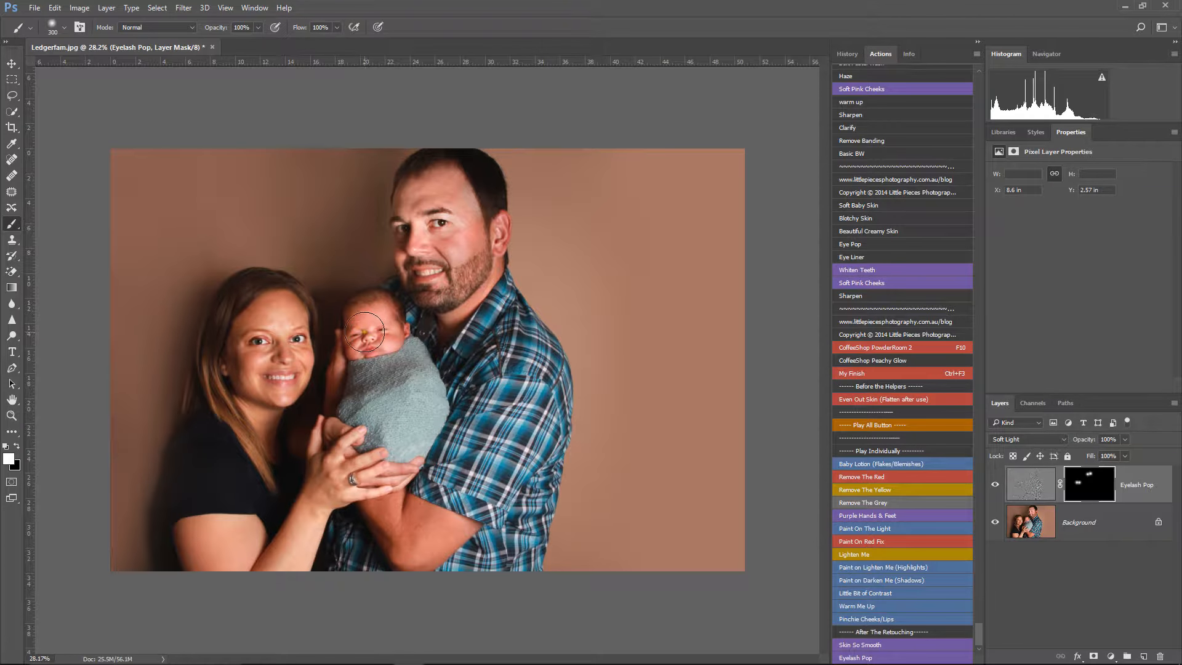
{"action": "left_click", "coordinate": [352, 330]}
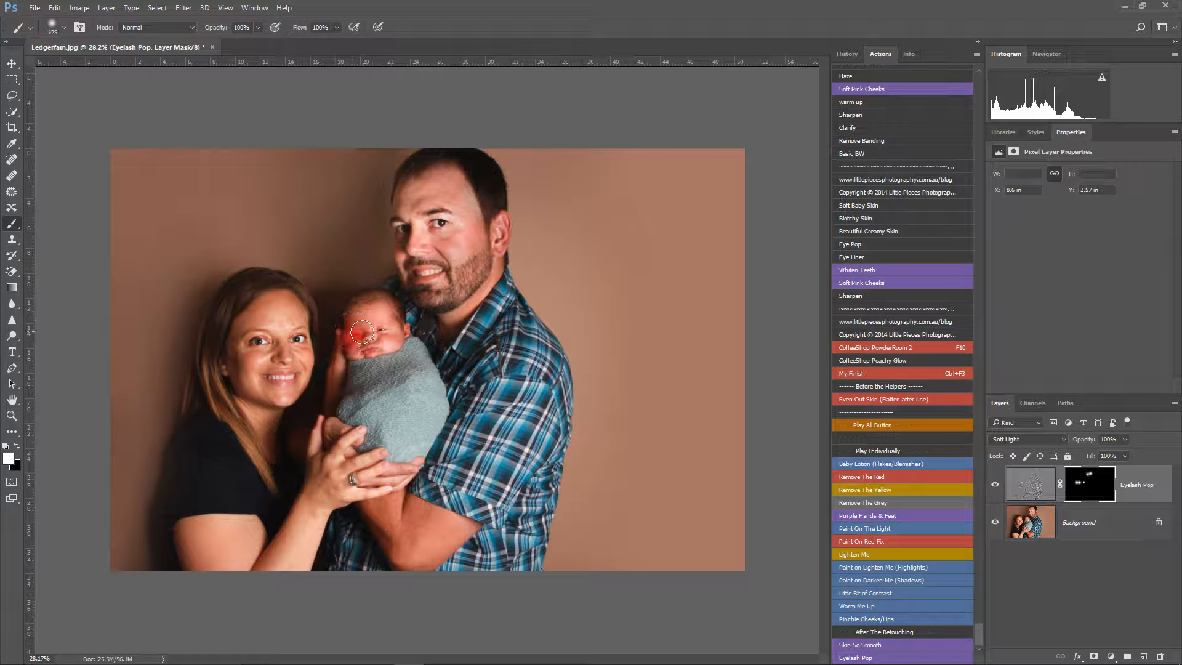
{"action": "left_click", "coordinate": [383, 330]}
{"action": "left_click", "coordinate": [919, 579]}
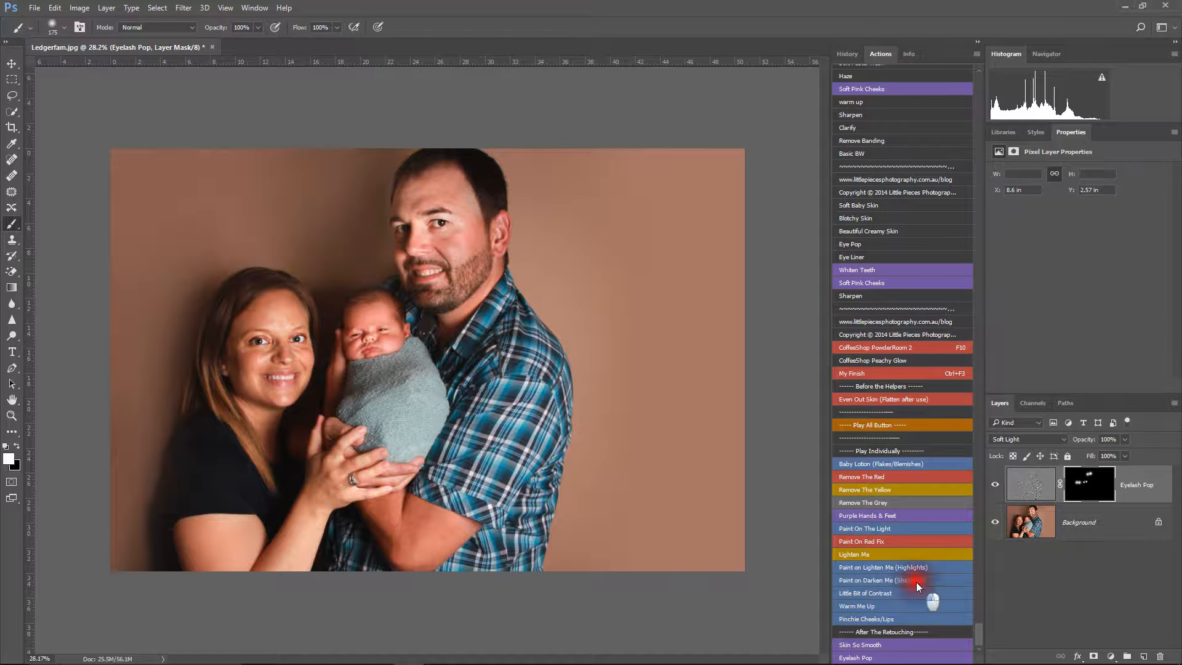
{"action": "right_click", "coordinate": [1049, 500]}
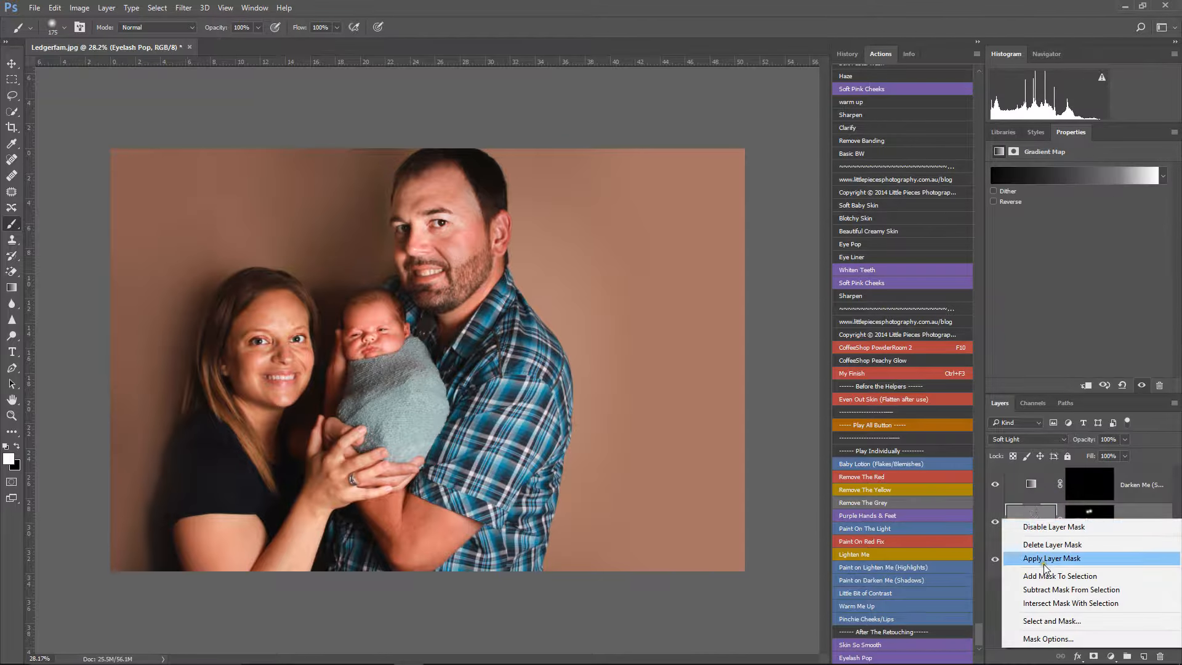
{"action": "left_click", "coordinate": [1045, 545]}
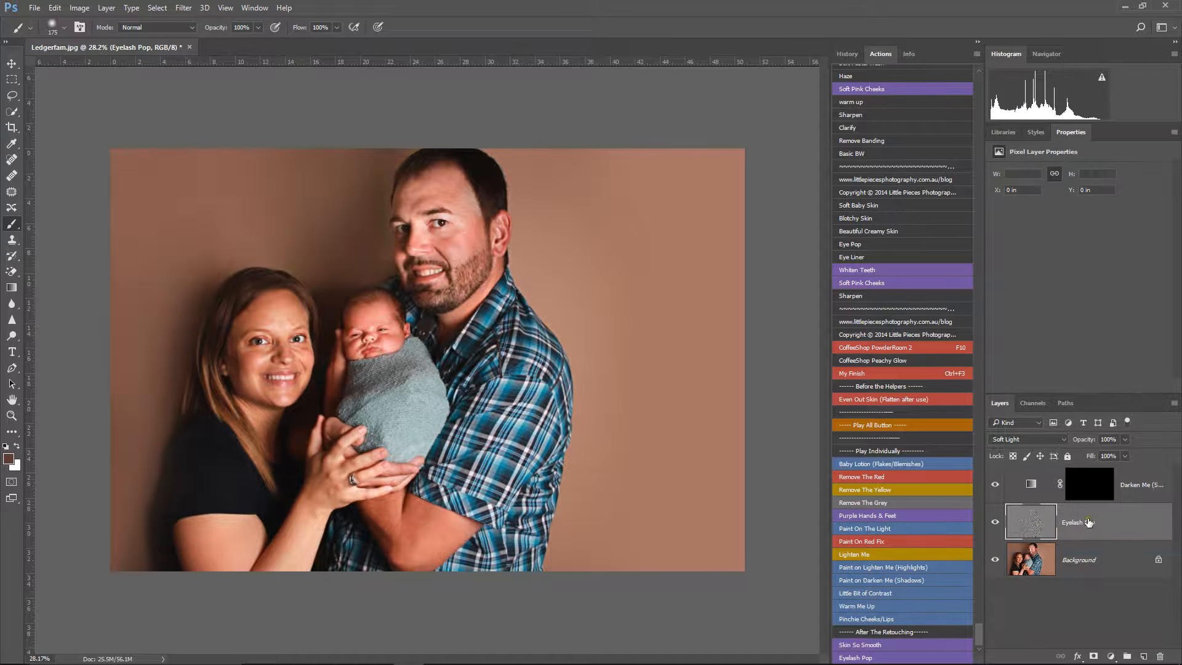
{"action": "right_click", "coordinate": [1080, 563]}
{"action": "left_click", "coordinate": [1082, 566]}
{"action": "left_click", "coordinate": [844, 54]}
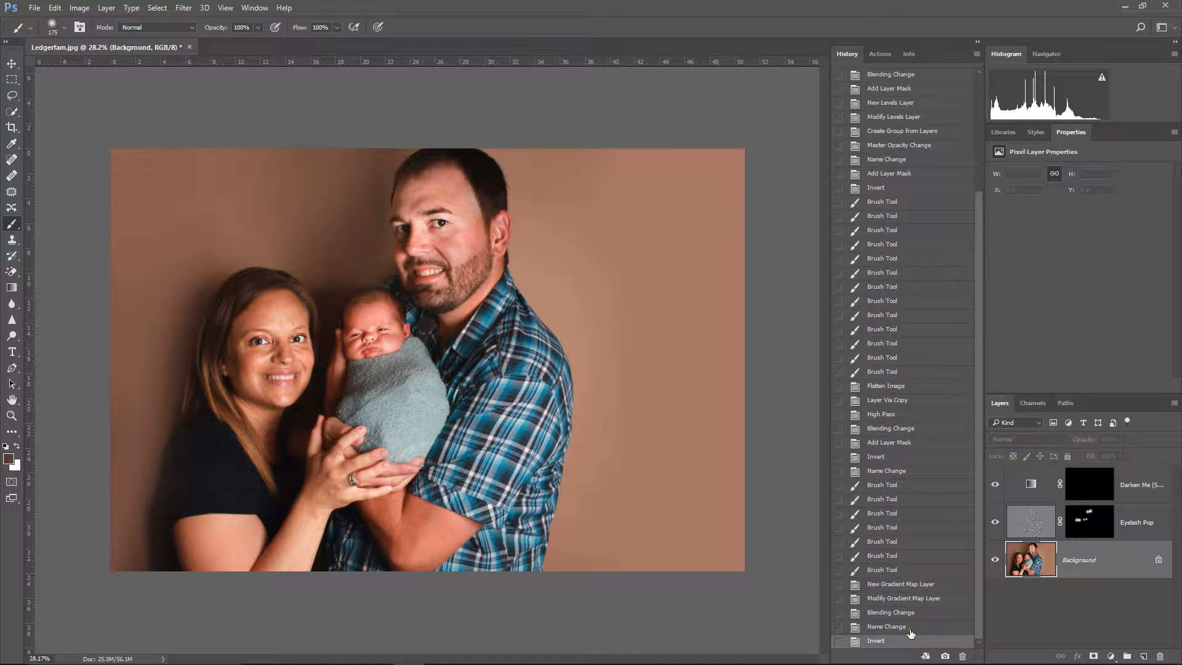
{"action": "left_click", "coordinate": [911, 627]}
{"action": "left_click", "coordinate": [910, 643]}
{"action": "left_click", "coordinate": [902, 572]}
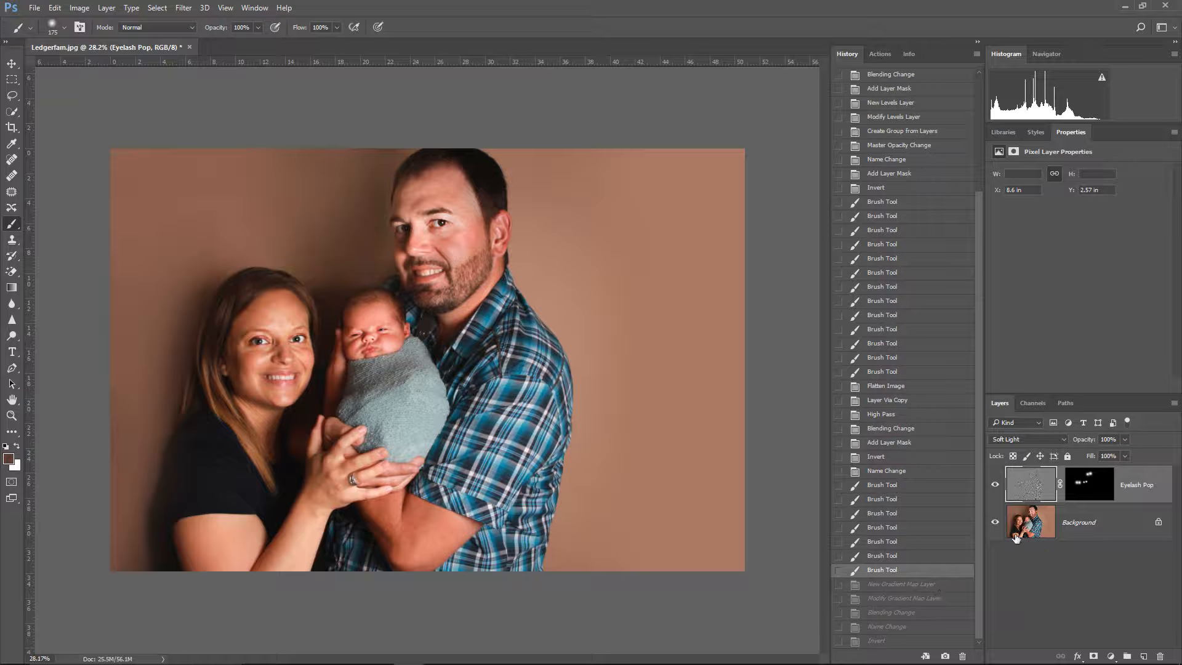
Step: Flatten the Eyelash Pop layer into the background
{"action": "right_click", "coordinate": [1089, 522]}
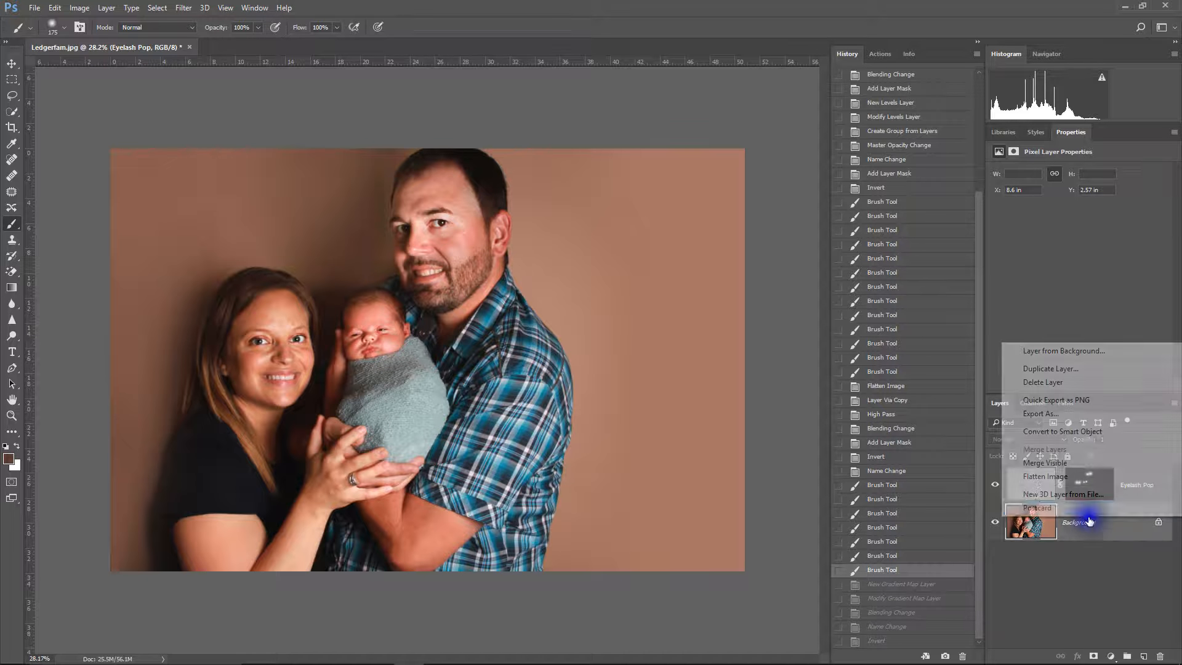
{"action": "left_click", "coordinate": [1072, 479]}
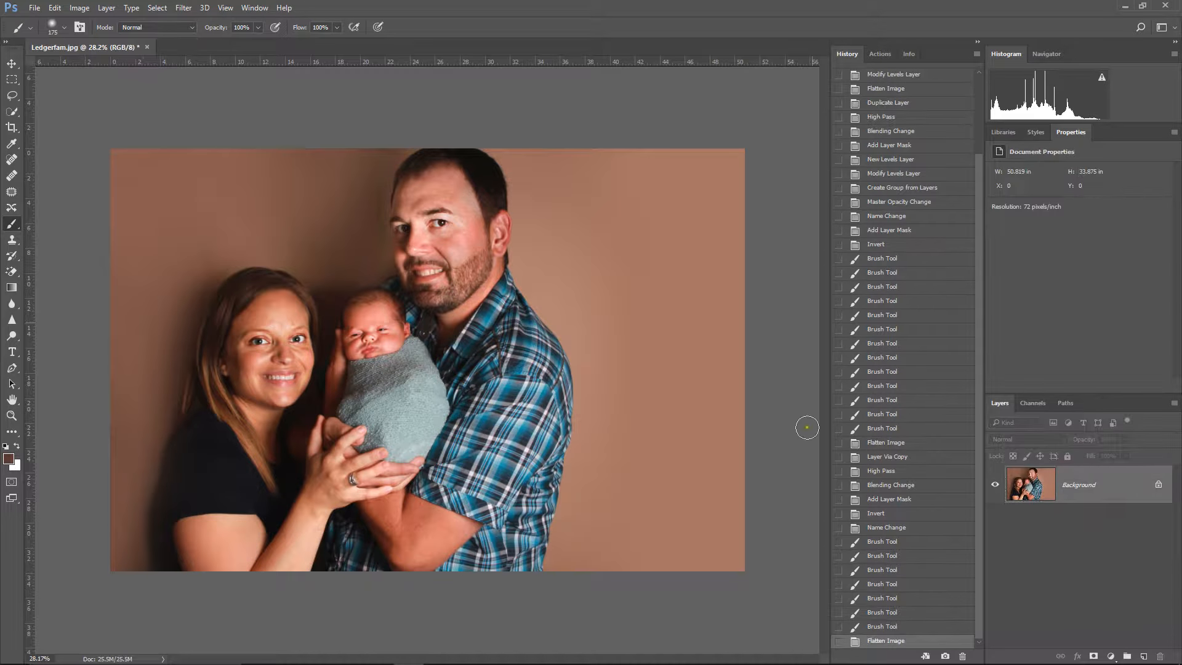
Step: Try the Paint on Darken Me (Shadows) action, painting its mask at 30% opacity over the family, and flatten the image with that layer hidden
{"action": "left_click", "coordinate": [879, 54]}
{"action": "left_click", "coordinate": [893, 580]}
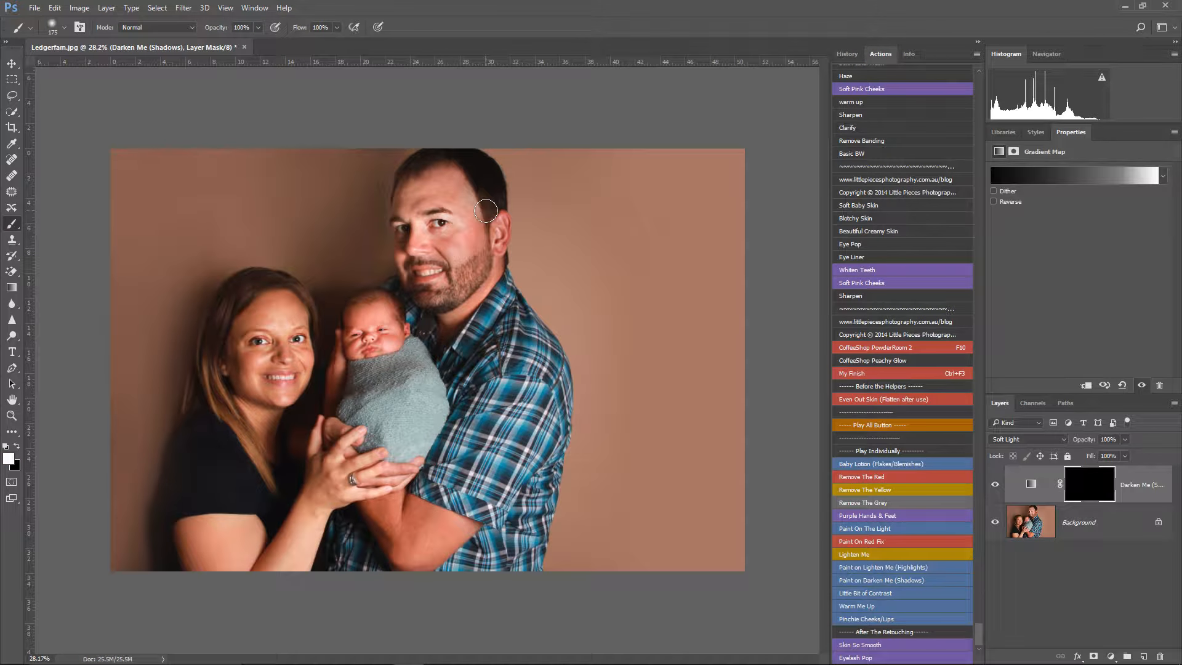
{"action": "key", "text": "]"}
{"action": "key", "text": "]"}
{"action": "key", "text": "]"}
{"action": "key", "text": "]"}
{"action": "key", "text": "]"}
{"action": "key", "text": "]"}
{"action": "key", "text": "]"}
{"action": "key", "text": "]"}
{"action": "key", "text": "]"}
{"action": "key", "text": "]"}
{"action": "key", "text": "]"}
{"action": "left_click_drag", "start_coordinate": [463, 196], "coordinate": [480, 246]}
{"action": "mouse_move", "coordinate": [299, 267]}
{"action": "left_mouse_down"}
{"action": "mouse_move", "coordinate": [314, 399]}
{"action": "mouse_move", "coordinate": [369, 579]}
{"action": "mouse_move", "coordinate": [666, 591]}
{"action": "left_mouse_up"}
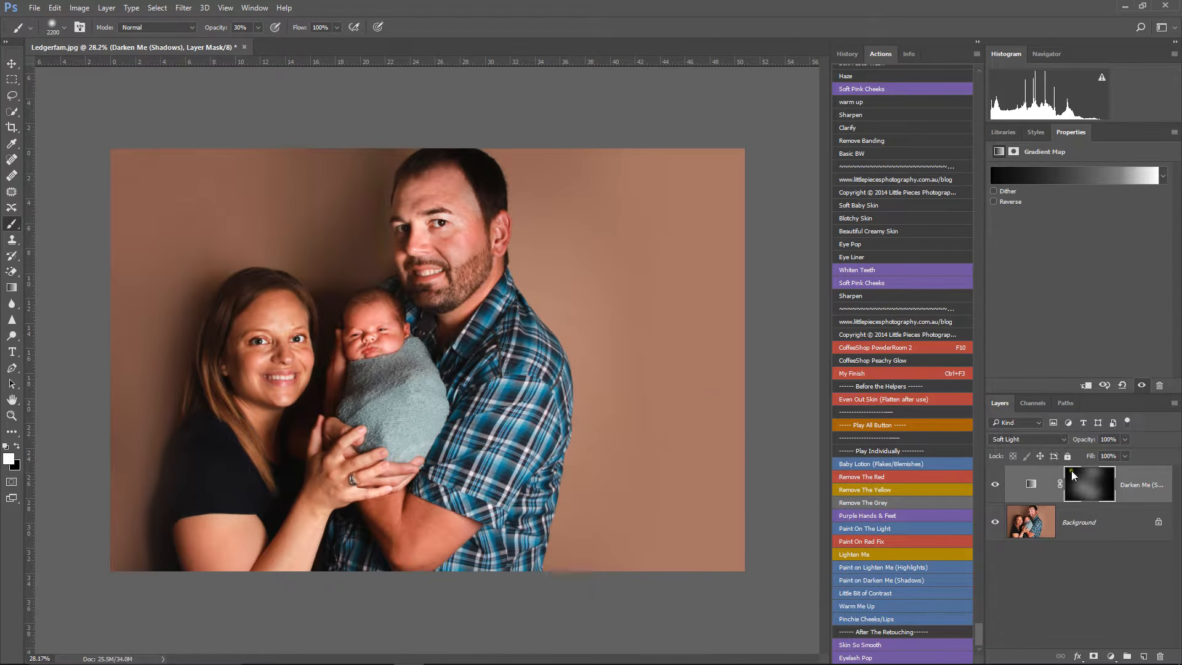
{"action": "left_click", "coordinate": [995, 485]}
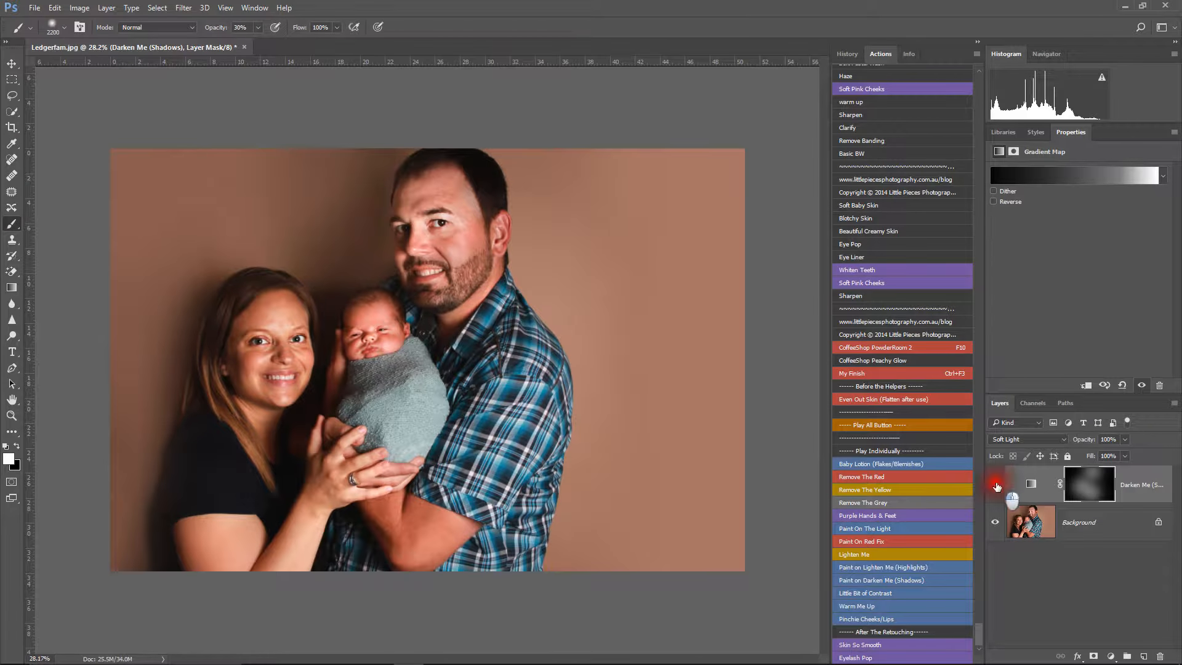
{"action": "right_click", "coordinate": [1090, 524]}
{"action": "left_click", "coordinate": [1094, 481]}
{"action": "left_click", "coordinate": [508, 245]}
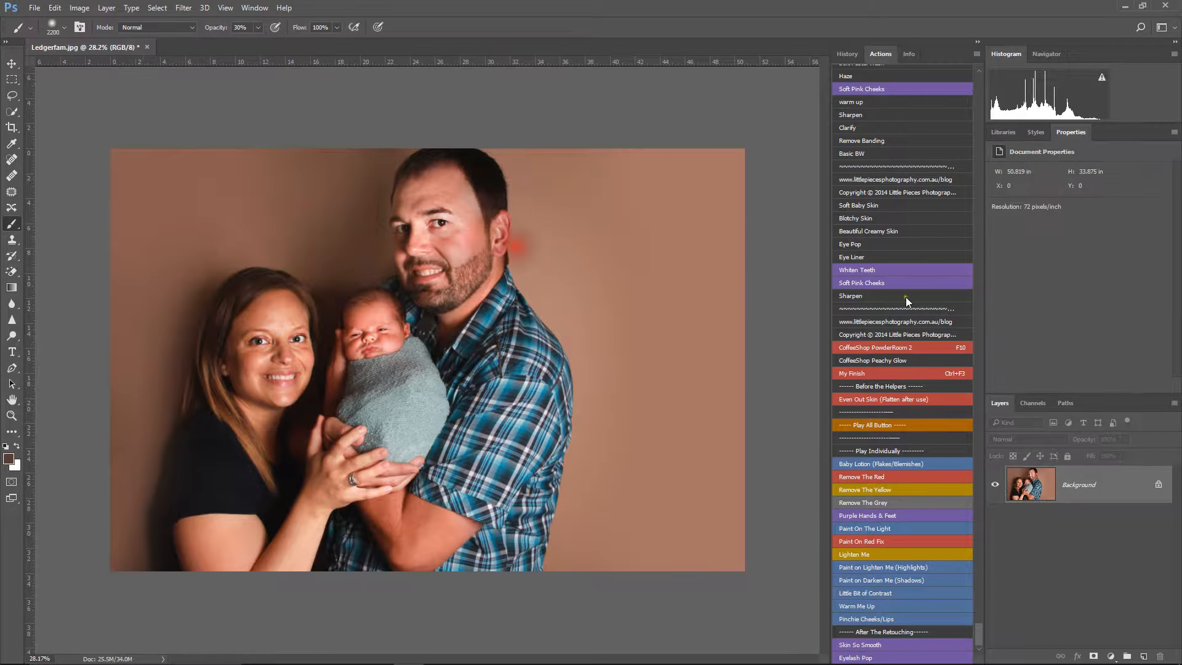
Step: Run the My Finish action, continuing into CoffeeShop Peachy Glow and accepting the 200-pixel feather radius
{"action": "key", "text": "ctrl+F3"}
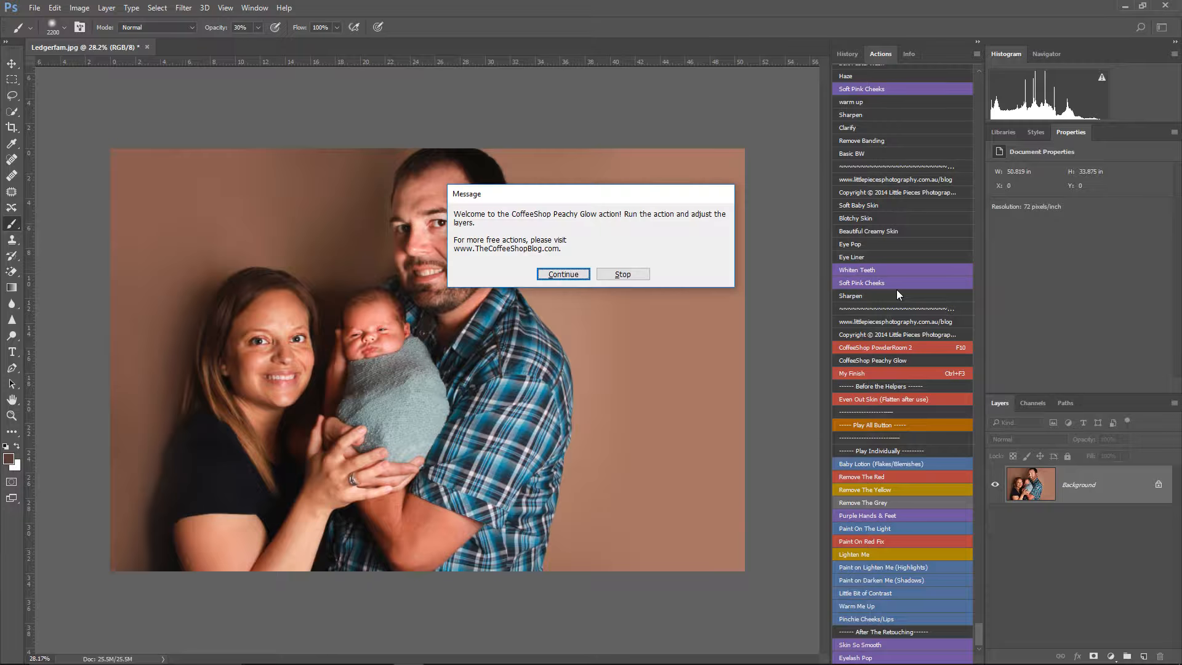
{"action": "key", "text": "Return"}
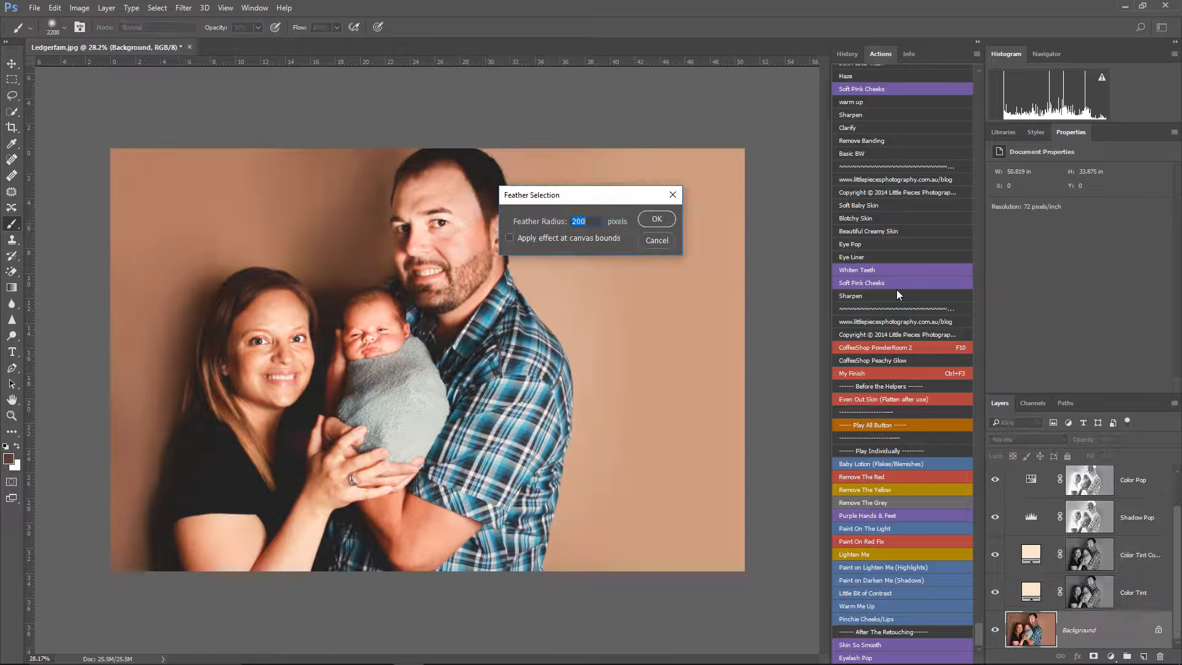
{"action": "key", "text": "Return"}
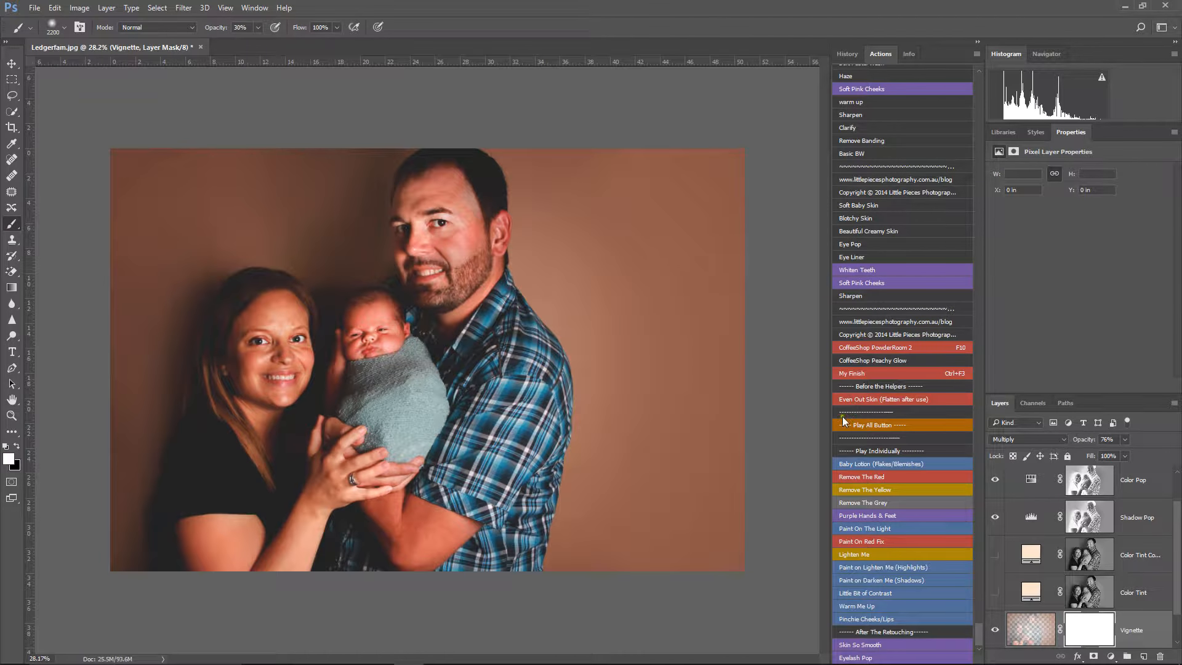
Step: Hide the Vignette layer and compare the photo by toggling the Background layer's visibility
{"action": "left_click", "coordinate": [995, 629]}
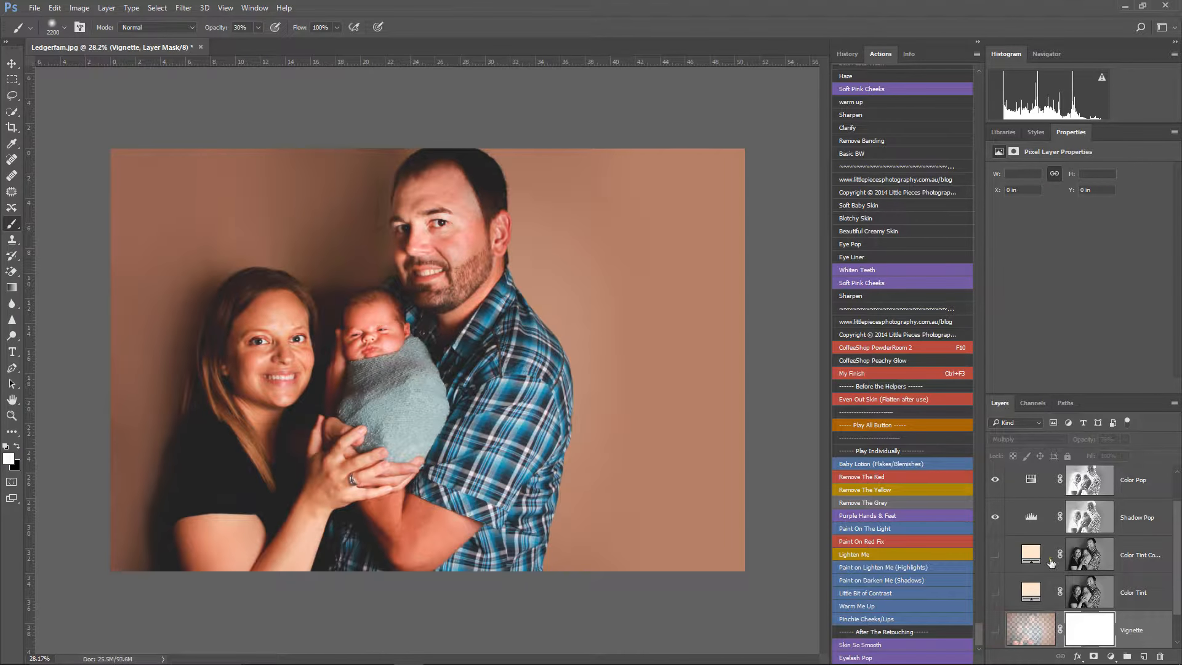
{"action": "scroll", "coordinate": [1017, 640], "scroll_direction": "down", "scroll_amount": 1}
{"action": "left_click", "coordinate": [996, 630], "text": "alt"}
{"action": "left_click", "coordinate": [995, 630], "text": "alt"}
{"action": "left_click", "coordinate": [996, 630], "text": "alt"}
{"action": "left_click", "coordinate": [996, 630], "text": "alt"}
{"action": "scroll", "coordinate": [995, 596], "scroll_direction": "up", "scroll_amount": 2}
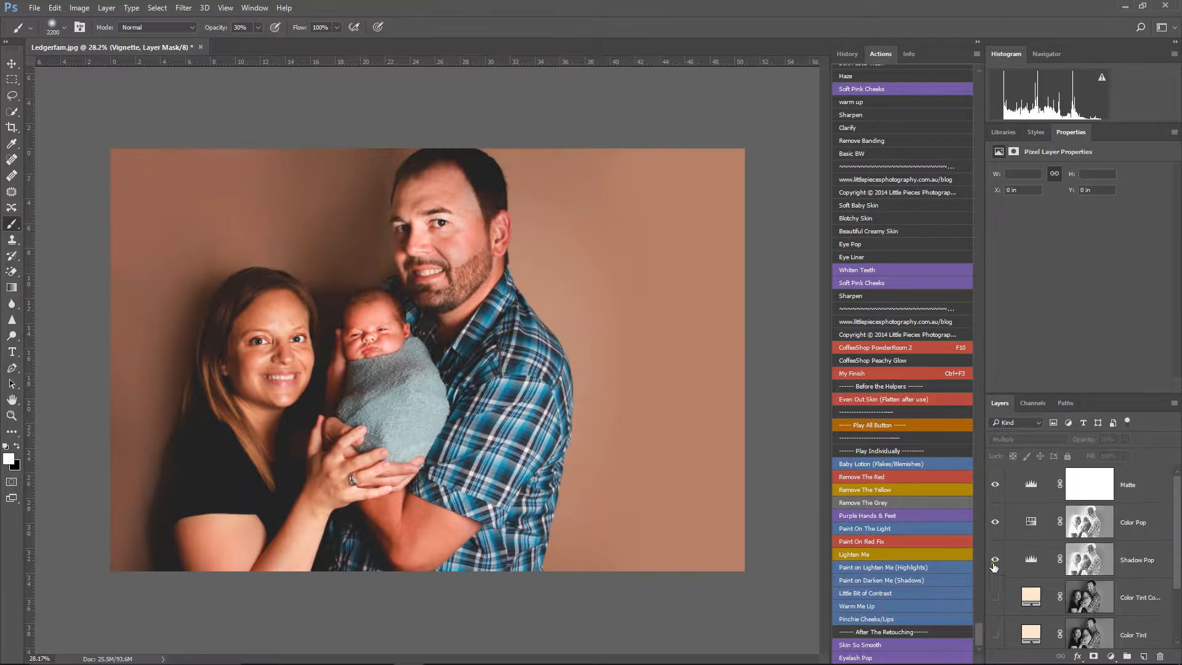
Step: Compare the photo with and without the Color Pop layer, and reduce that layer's opacity to 12%
{"action": "left_click", "coordinate": [995, 523]}
{"action": "scroll", "coordinate": [1098, 559], "scroll_direction": "down", "scroll_amount": 2}
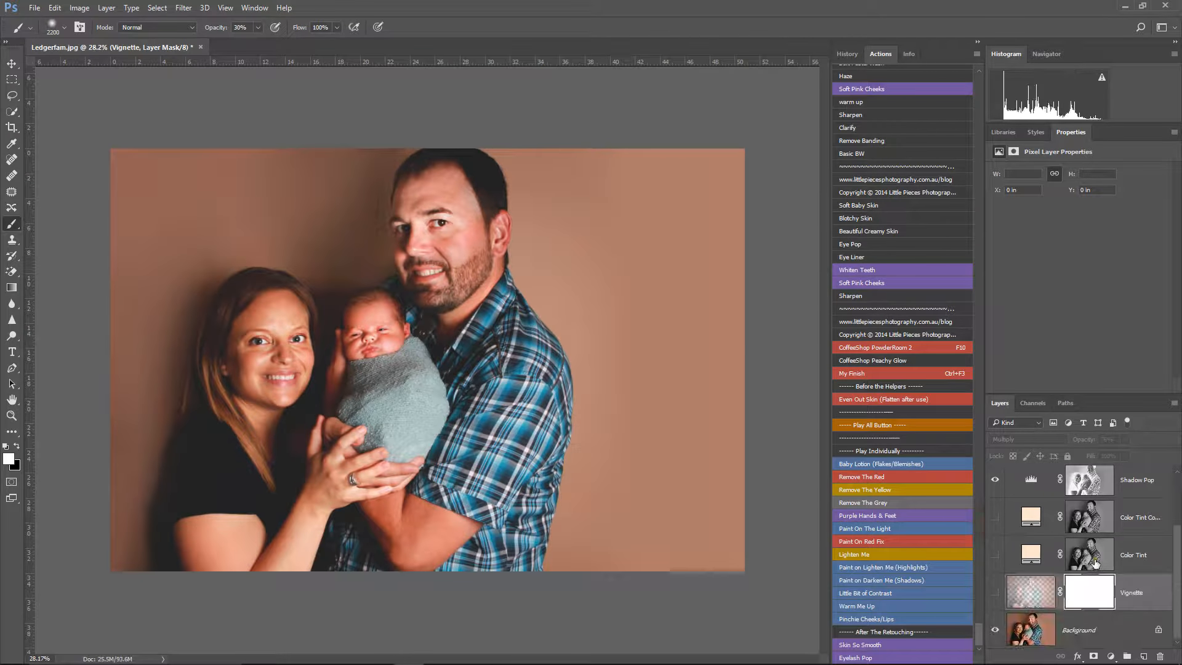
{"action": "key", "text": "ctrl+z"}
{"action": "key", "text": "ctrl+z"}
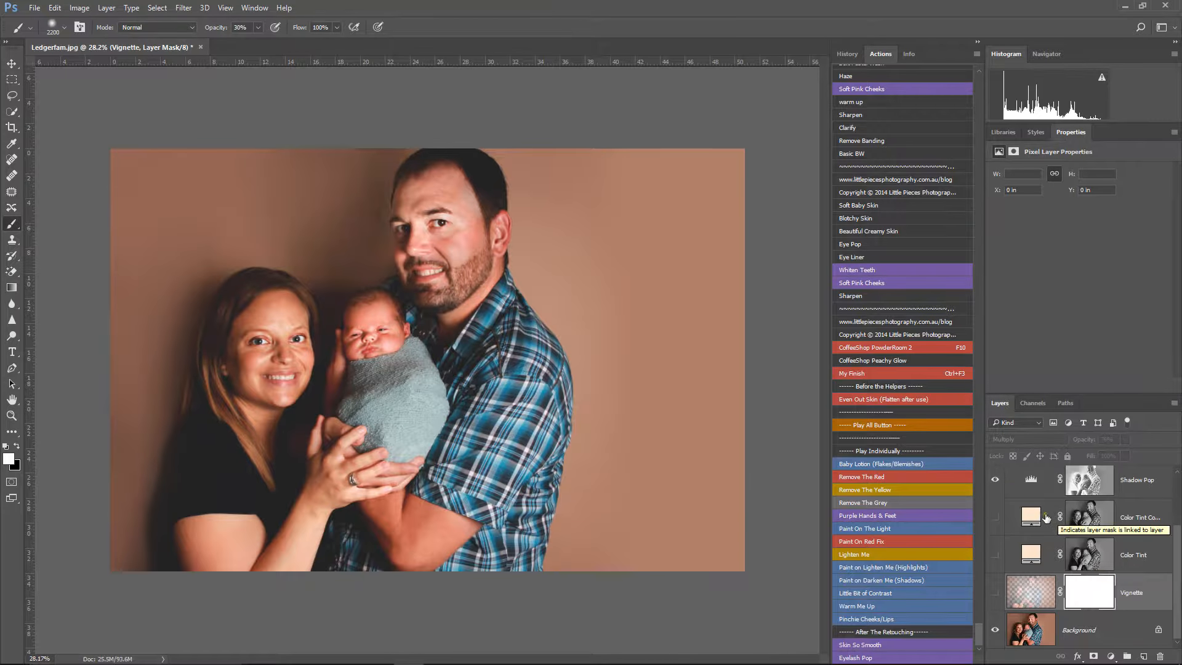
{"action": "scroll", "coordinate": [1047, 518], "scroll_direction": "up", "scroll_amount": 2}
{"action": "left_click", "coordinate": [996, 522]}
{"action": "left_click", "coordinate": [997, 522]}
{"action": "left_click", "coordinate": [997, 522]}
{"action": "left_click", "coordinate": [1139, 522]}
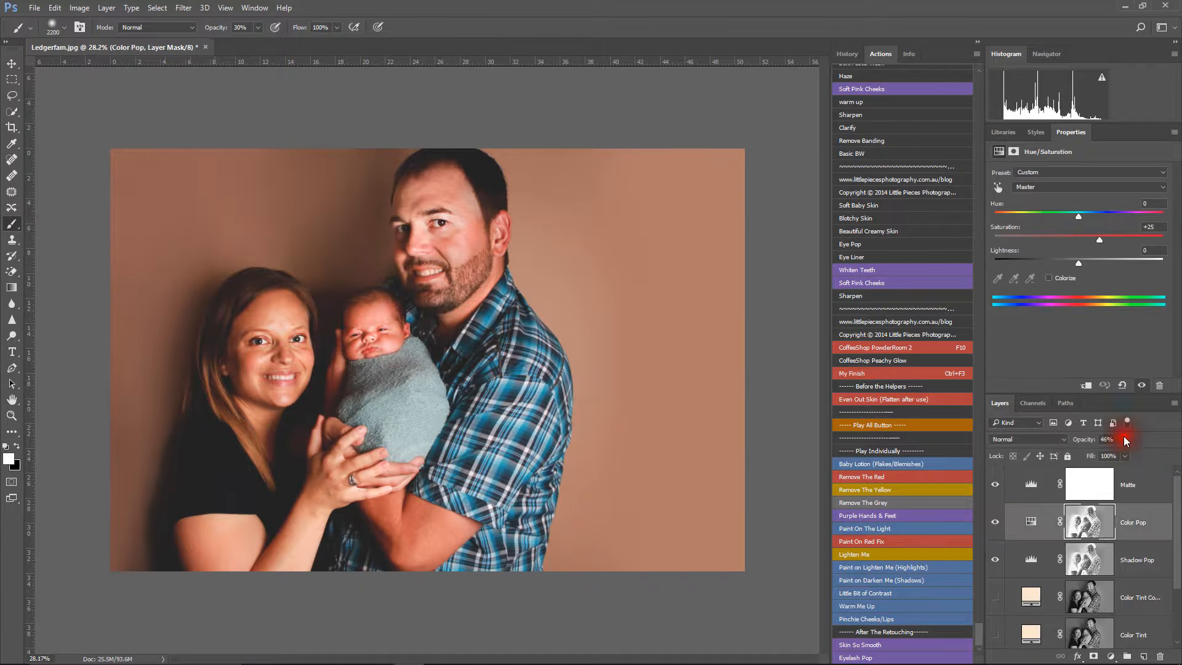
{"action": "left_click_drag", "start_coordinate": [1106, 456], "coordinate": [1105, 455]}
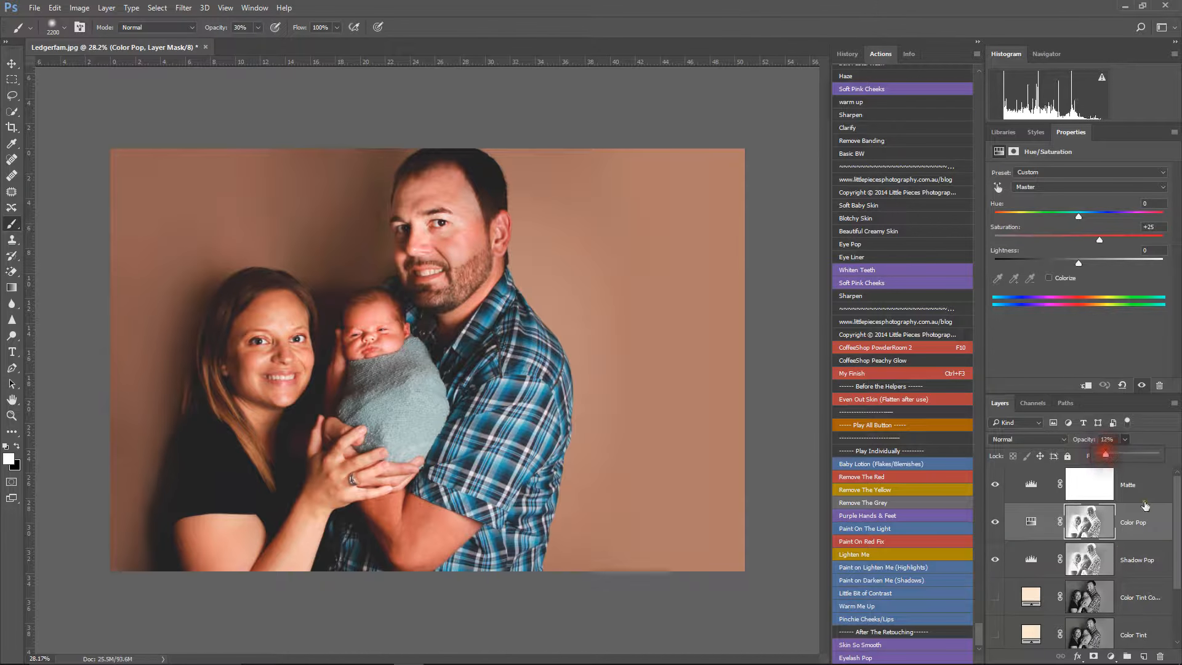
Step: Compare the finishing effect with the layer visibility toggled, and flatten the image, discarding the hidden layers
{"action": "scroll", "coordinate": [1103, 585], "scroll_direction": "down", "scroll_amount": 1}
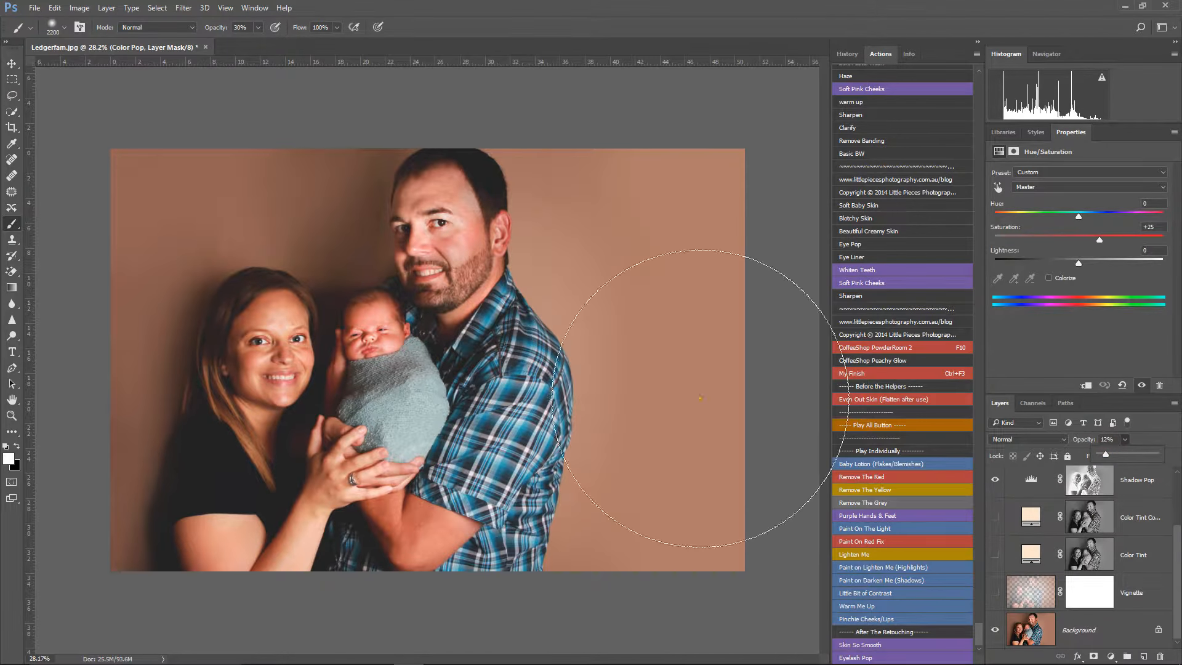
{"action": "left_click", "coordinate": [995, 632], "text": "alt"}
{"action": "left_click", "coordinate": [995, 631], "text": "alt"}
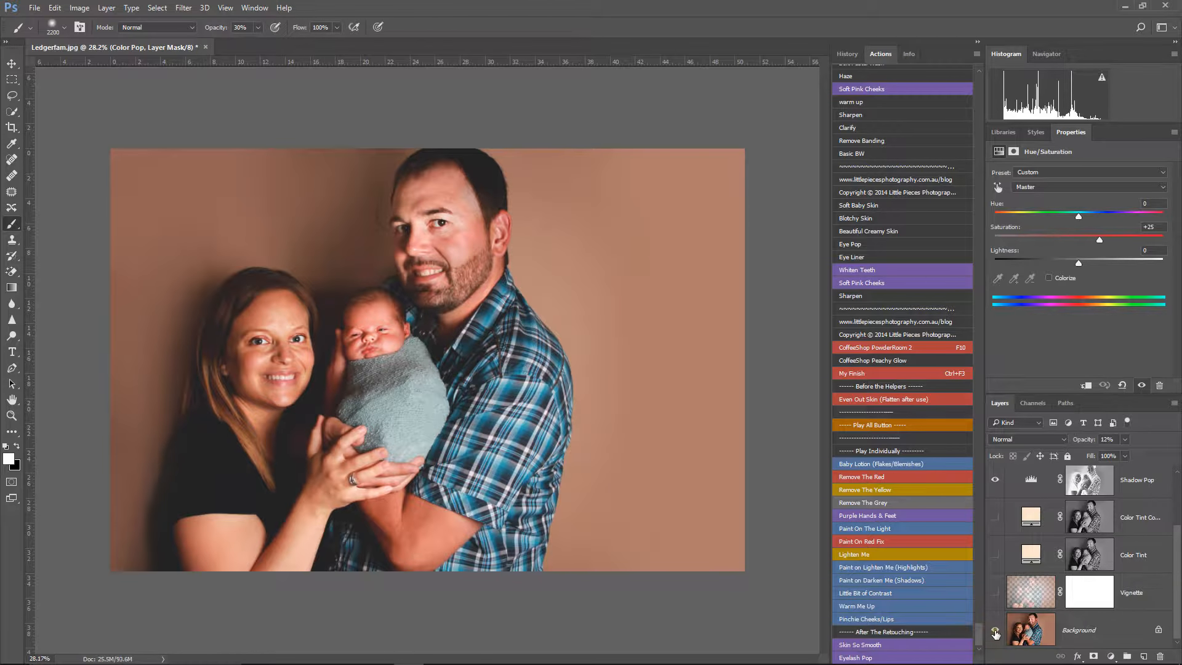
{"action": "right_click", "coordinate": [1105, 625]}
{"action": "left_click", "coordinate": [1075, 596]}
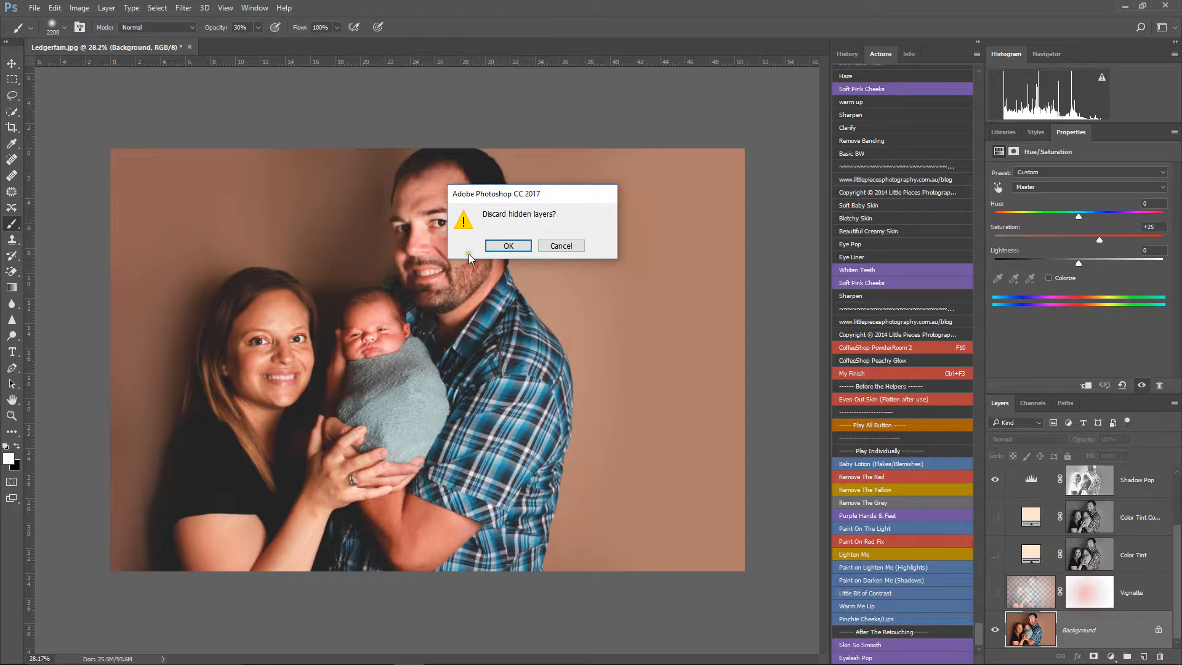
{"action": "left_click", "coordinate": [505, 246]}
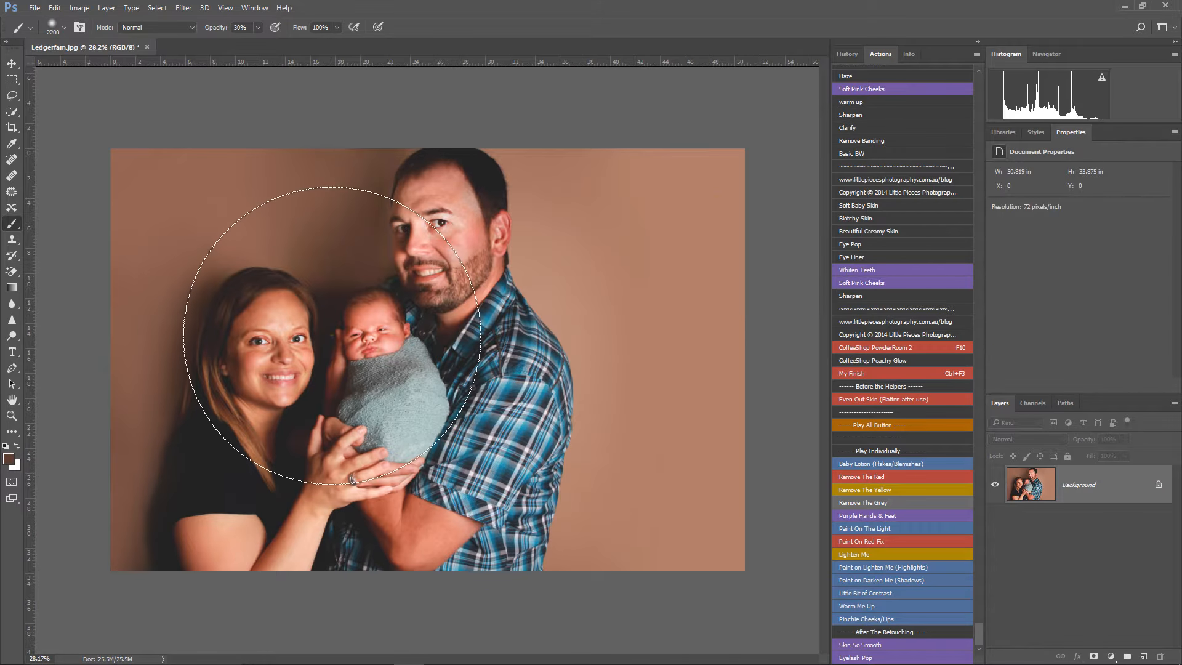
Step: Add the Paint Away Red Splotches group with an action and paint its mask white at 30% opacity over the baby's and man's faces
{"action": "key", "text": "F10"}
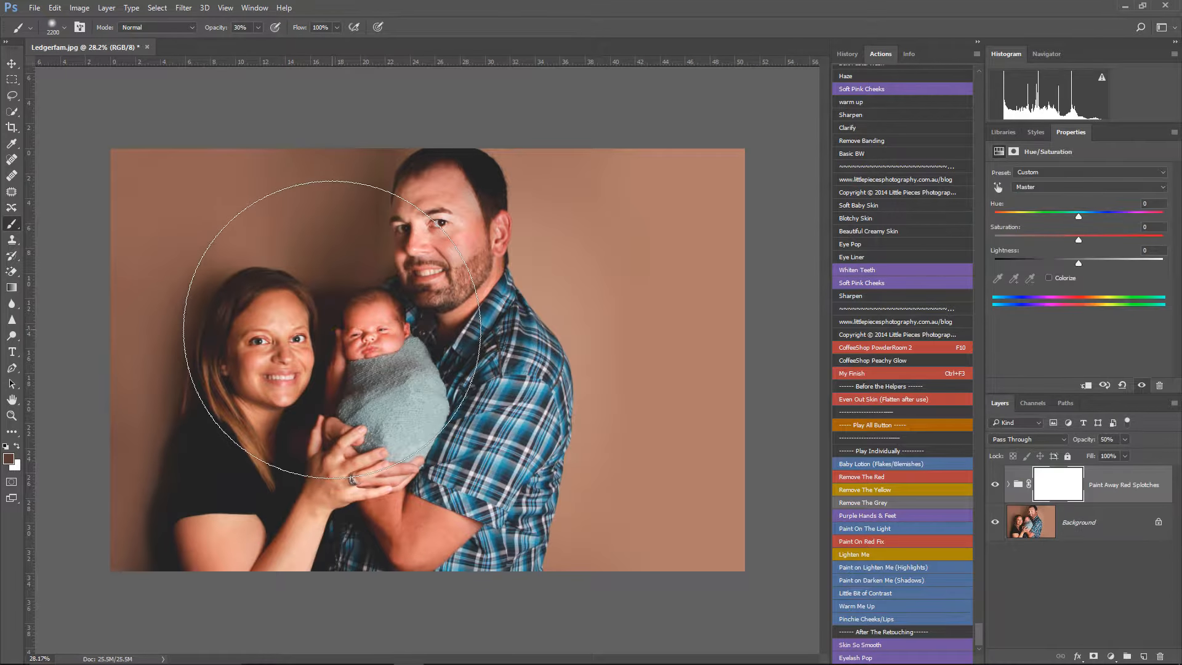
{"action": "key", "text": "["}
{"action": "key", "text": "["}
{"action": "key", "text": "["}
{"action": "key", "text": "["}
{"action": "key", "text": "["}
{"action": "key", "text": "["}
{"action": "key", "text": "["}
{"action": "key", "text": "["}
{"action": "key", "text": "["}
{"action": "key", "text": "["}
{"action": "key", "text": "["}
{"action": "key", "text": "["}
{"action": "key", "text": "["}
{"action": "key", "text": "["}
{"action": "key", "text": "["}
{"action": "key", "text": "["}
{"action": "key", "text": "["}
{"action": "key", "text": "["}
{"action": "mouse_move", "coordinate": [364, 317]}
{"action": "left_mouse_down"}
{"action": "mouse_move", "coordinate": [377, 342]}
{"action": "mouse_move", "coordinate": [359, 339]}
{"action": "left_mouse_up"}
{"action": "mouse_move", "coordinate": [360, 326]}
{"action": "left_mouse_down"}
{"action": "mouse_move", "coordinate": [370, 344]}
{"action": "mouse_move", "coordinate": [356, 335]}
{"action": "left_mouse_up"}
{"action": "mouse_move", "coordinate": [365, 302]}
{"action": "left_mouse_down"}
{"action": "mouse_move", "coordinate": [394, 336]}
{"action": "mouse_move", "coordinate": [369, 305]}
{"action": "mouse_move", "coordinate": [348, 323]}
{"action": "mouse_move", "coordinate": [485, 236]}
{"action": "mouse_move", "coordinate": [462, 275]}
{"action": "mouse_move", "coordinate": [496, 261]}
{"action": "left_mouse_up"}
Step: Paint the red splotch mask over the man's arm, the woman's face and arm, the man's face again, and the hands
{"action": "mouse_move", "coordinate": [386, 518]}
{"action": "left_mouse_down"}
{"action": "mouse_move", "coordinate": [406, 545]}
{"action": "mouse_move", "coordinate": [403, 523]}
{"action": "mouse_move", "coordinate": [434, 545]}
{"action": "mouse_move", "coordinate": [444, 534]}
{"action": "mouse_move", "coordinate": [410, 530]}
{"action": "mouse_move", "coordinate": [441, 486]}
{"action": "mouse_move", "coordinate": [409, 518]}
{"action": "mouse_move", "coordinate": [380, 511]}
{"action": "mouse_move", "coordinate": [426, 534]}
{"action": "mouse_move", "coordinate": [422, 551]}
{"action": "mouse_move", "coordinate": [392, 554]}
{"action": "left_mouse_up"}
{"action": "mouse_move", "coordinate": [231, 295]}
{"action": "left_mouse_down"}
{"action": "mouse_move", "coordinate": [277, 290]}
{"action": "mouse_move", "coordinate": [238, 312]}
{"action": "mouse_move", "coordinate": [258, 450]}
{"action": "left_mouse_up"}
{"action": "mouse_move", "coordinate": [204, 593]}
{"action": "left_mouse_down"}
{"action": "mouse_move", "coordinate": [183, 543]}
{"action": "mouse_move", "coordinate": [269, 589]}
{"action": "mouse_move", "coordinate": [288, 529]}
{"action": "left_mouse_up"}
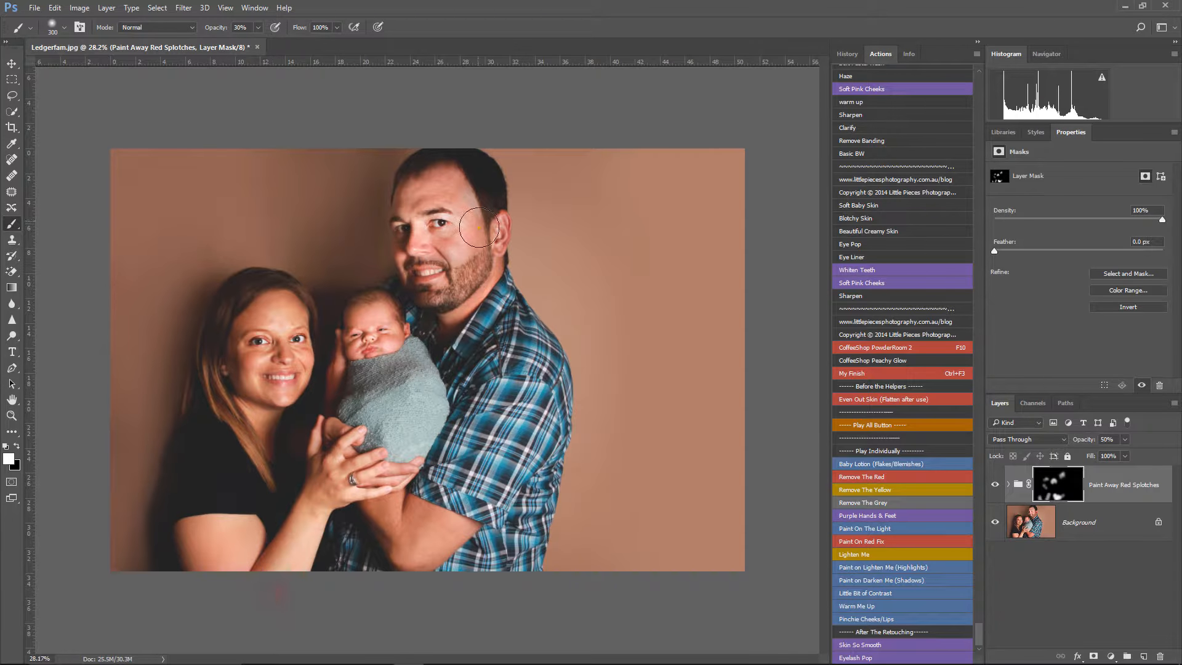
{"action": "mouse_move", "coordinate": [436, 185]}
{"action": "left_mouse_down"}
{"action": "mouse_move", "coordinate": [431, 257]}
{"action": "mouse_move", "coordinate": [469, 255]}
{"action": "mouse_move", "coordinate": [442, 295]}
{"action": "left_mouse_up"}
{"action": "left_click_drag", "start_coordinate": [440, 371], "coordinate": [382, 465]}
Step: Touch up the red splotch mask over the baby's cheeks and facial features in close-up, and flatten the image
{"action": "scroll", "coordinate": [391, 342], "scroll_direction": "up", "scroll_amount": 9}
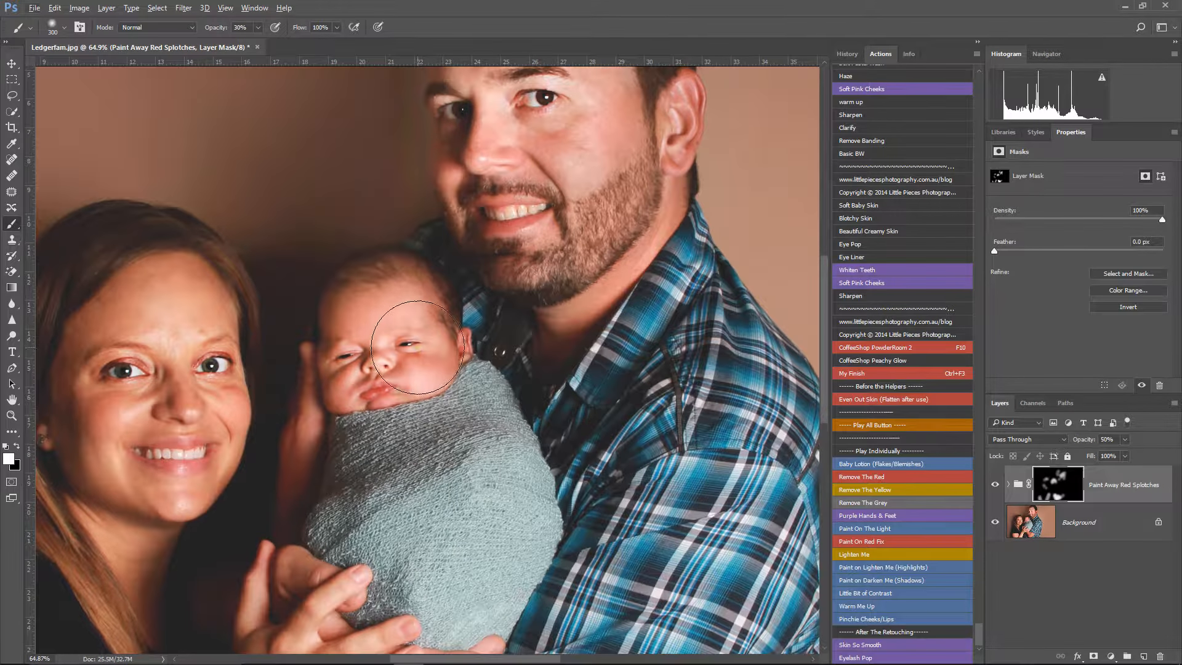
{"action": "mouse_move", "coordinate": [418, 341]}
{"action": "left_mouse_down"}
{"action": "mouse_move", "coordinate": [351, 347]}
{"action": "mouse_move", "coordinate": [373, 328]}
{"action": "mouse_move", "coordinate": [423, 347]}
{"action": "left_mouse_up"}
{"action": "left_click", "coordinate": [352, 348]}
{"action": "left_click", "coordinate": [420, 434]}
{"action": "right_click", "coordinate": [1072, 524]}
{"action": "left_click", "coordinate": [1054, 502]}
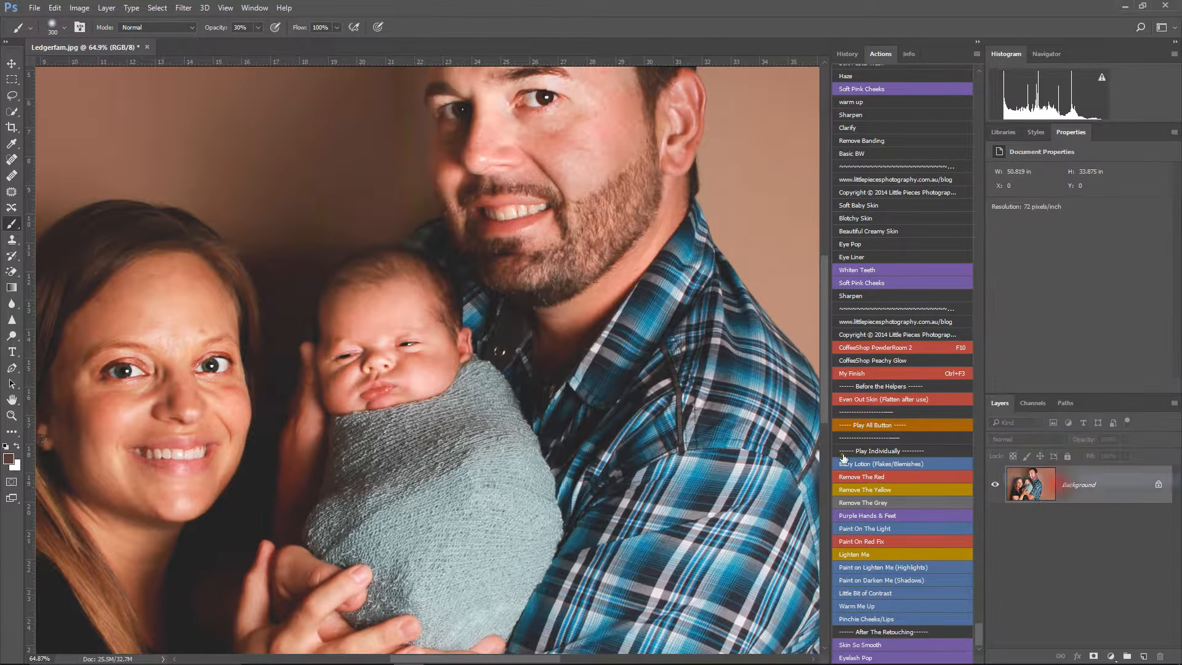
Step: Patch the skin marks beneath the woman's eye and above her brow with clean forehead skin
{"action": "left_click", "coordinate": [11, 192]}
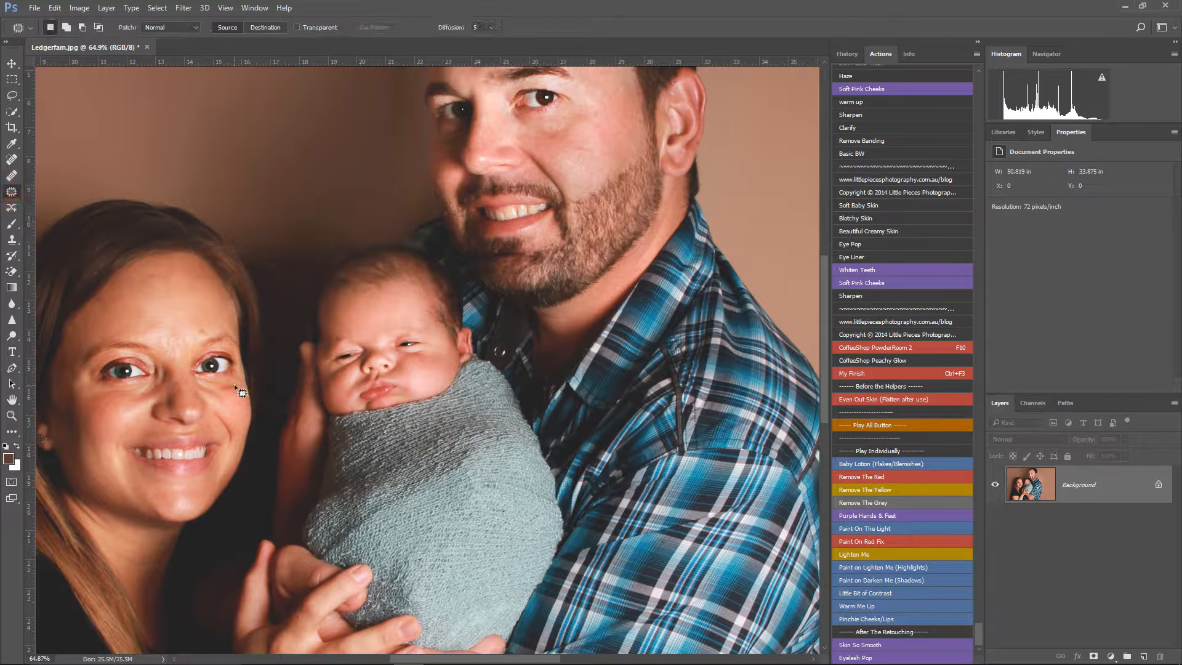
{"action": "left_click_drag", "start_coordinate": [226, 391], "coordinate": [207, 275]}
{"action": "key", "text": "ctrl+d"}
{"action": "left_click_drag", "start_coordinate": [223, 389], "coordinate": [208, 266]}
{"action": "key", "text": "ctrl+d"}
{"action": "left_click_drag", "start_coordinate": [209, 328], "coordinate": [204, 303]}
{"action": "key", "text": "ctrl+d"}
Step: Patch the marks beside the baby's mouth and below the eye with smooth cheek skin
{"action": "scroll", "coordinate": [172, 423], "scroll_direction": "up", "scroll_amount": 4}
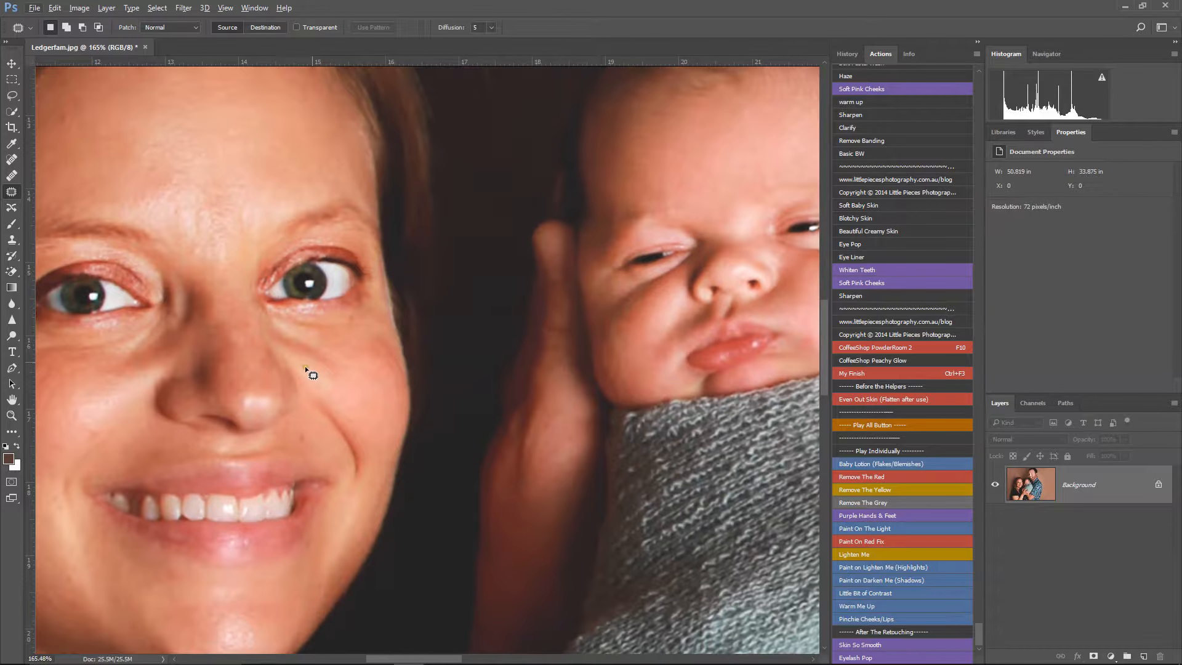
{"action": "left_click_drag", "start_coordinate": [650, 304], "coordinate": [333, 308]}
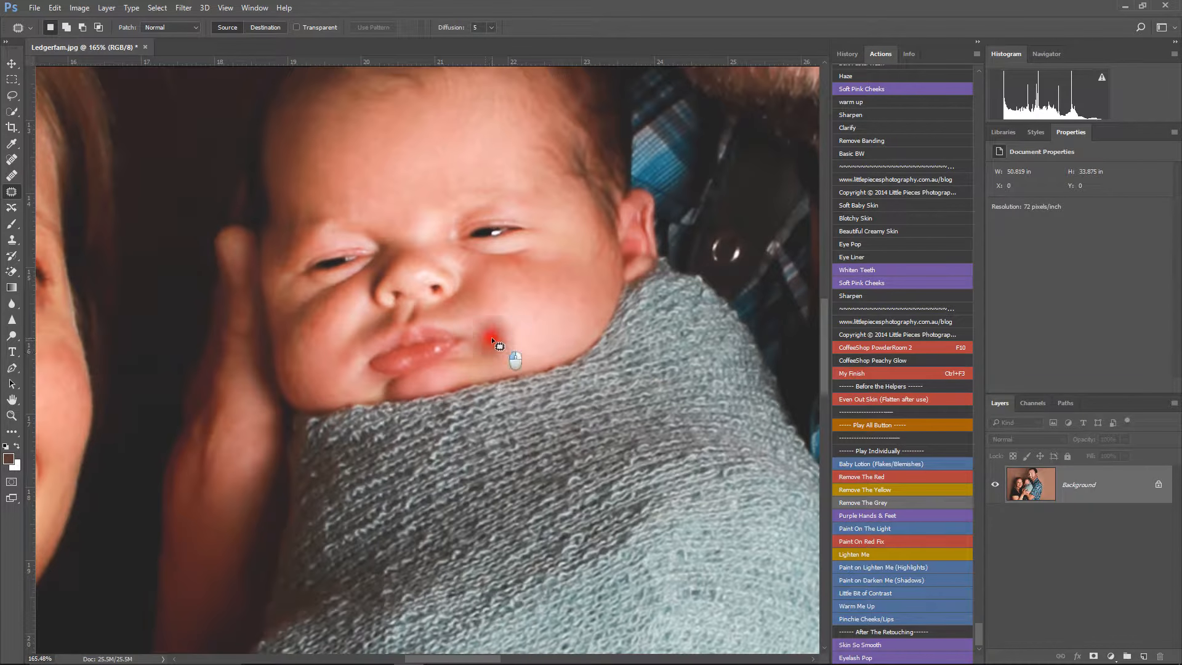
{"action": "left_click_drag", "start_coordinate": [488, 354], "coordinate": [490, 339]}
{"action": "left_click_drag", "start_coordinate": [492, 349], "coordinate": [512, 311]}
{"action": "key", "text": "ctrl+d"}
{"action": "mouse_move", "coordinate": [508, 263]}
{"action": "left_mouse_down"}
{"action": "mouse_move", "coordinate": [544, 288]}
{"action": "mouse_move", "coordinate": [525, 303]}
{"action": "left_mouse_up"}
{"action": "key", "text": "ctrl+d"}
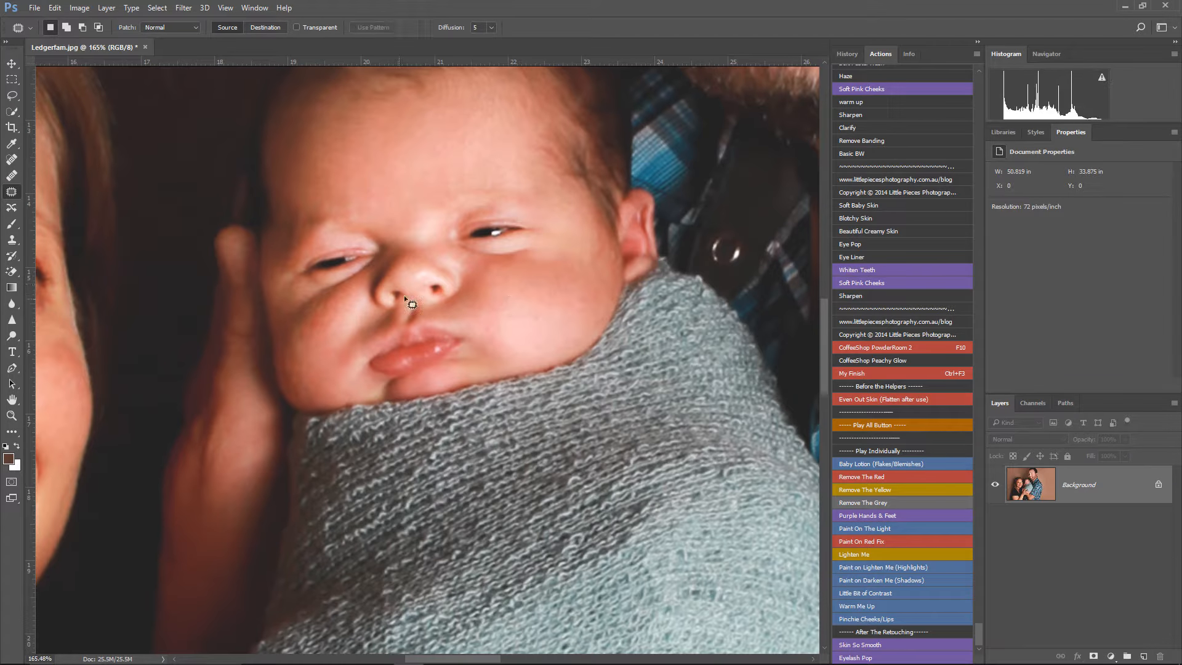
Step: Add another Paint Away Red Splotches group, paint its mask at 30% opacity over the baby's face, and flatten the image
{"action": "key", "text": "F10"}
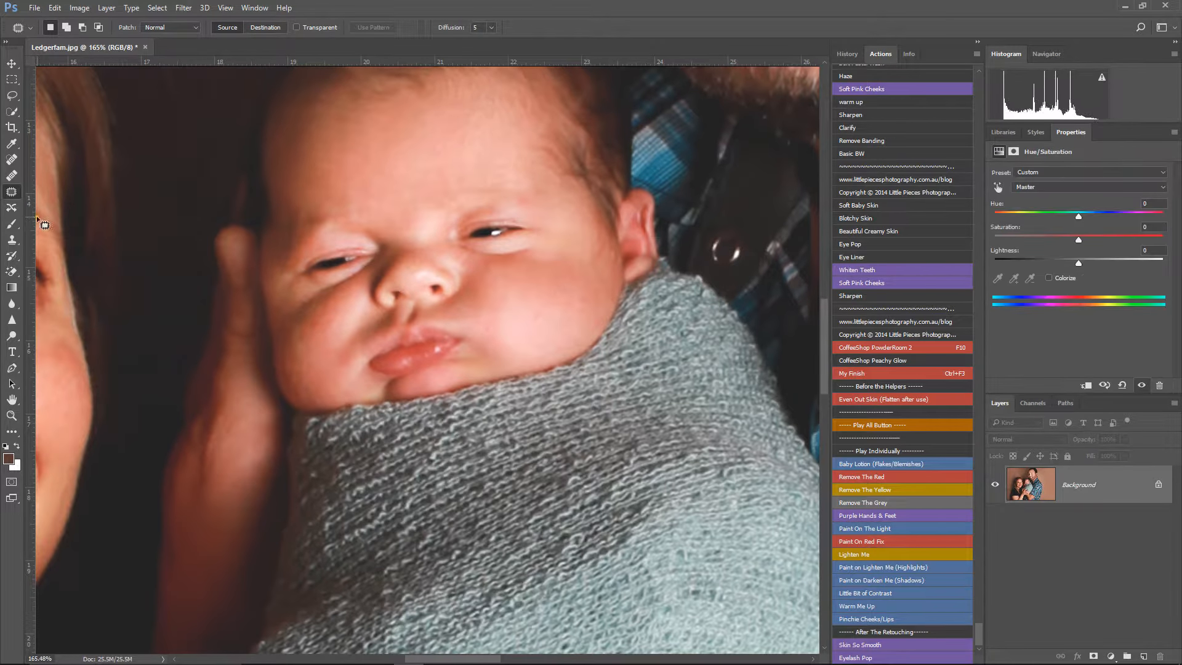
{"action": "left_click", "coordinate": [12, 224]}
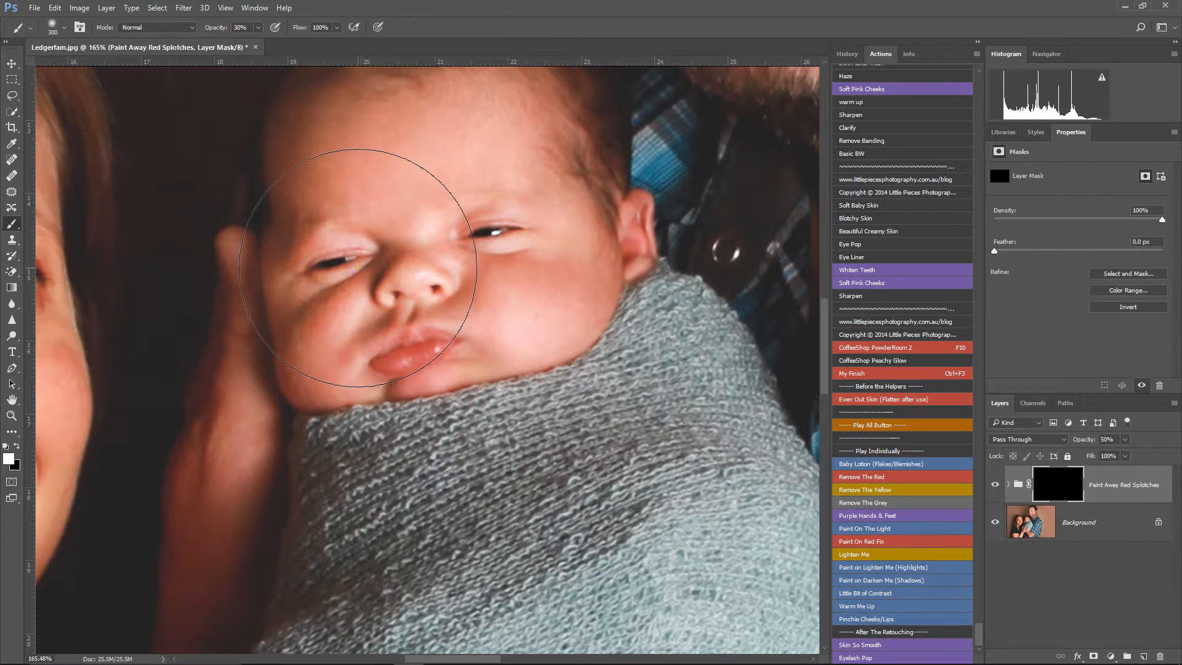
{"action": "mouse_move", "coordinate": [349, 278]}
{"action": "left_mouse_down"}
{"action": "mouse_move", "coordinate": [305, 313]}
{"action": "mouse_move", "coordinate": [351, 271]}
{"action": "mouse_move", "coordinate": [308, 310]}
{"action": "mouse_move", "coordinate": [295, 231]}
{"action": "mouse_move", "coordinate": [283, 291]}
{"action": "mouse_move", "coordinate": [270, 221]}
{"action": "mouse_move", "coordinate": [291, 335]}
{"action": "mouse_move", "coordinate": [305, 372]}
{"action": "mouse_move", "coordinate": [317, 350]}
{"action": "mouse_move", "coordinate": [325, 373]}
{"action": "mouse_move", "coordinate": [309, 392]}
{"action": "mouse_move", "coordinate": [339, 385]}
{"action": "mouse_move", "coordinate": [465, 229]}
{"action": "mouse_move", "coordinate": [651, 254]}
{"action": "left_mouse_up"}
{"action": "right_click", "coordinate": [1111, 532]}
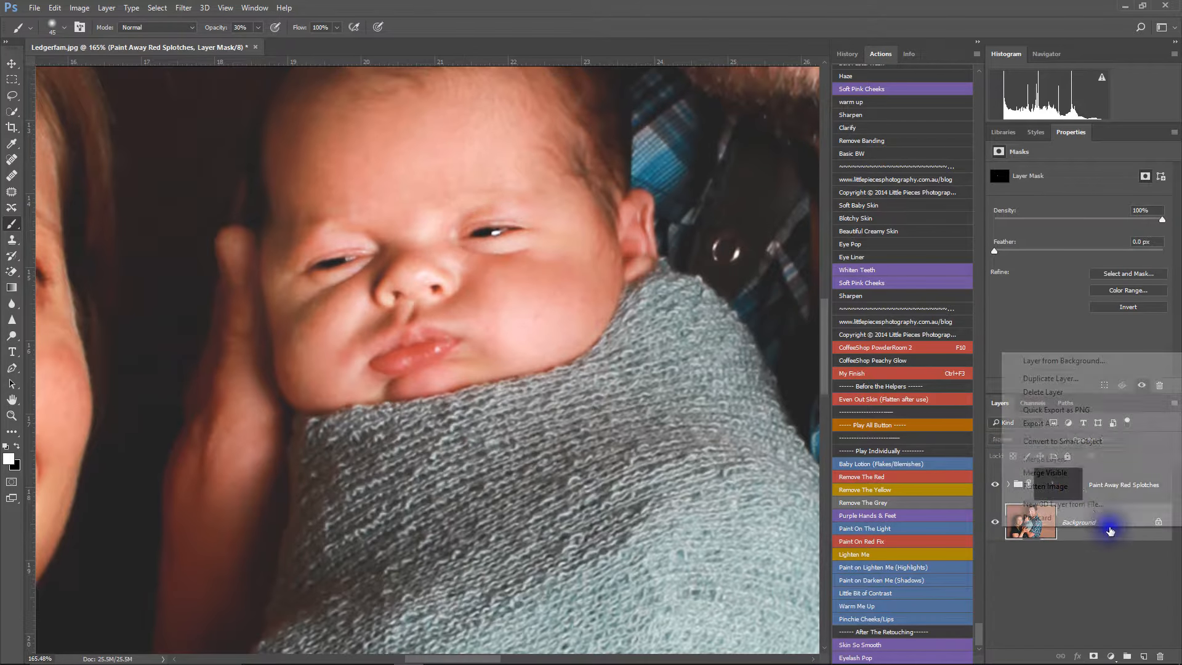
{"action": "left_click", "coordinate": [1069, 488]}
{"action": "scroll", "coordinate": [456, 254], "scroll_direction": "down", "scroll_amount": 3}
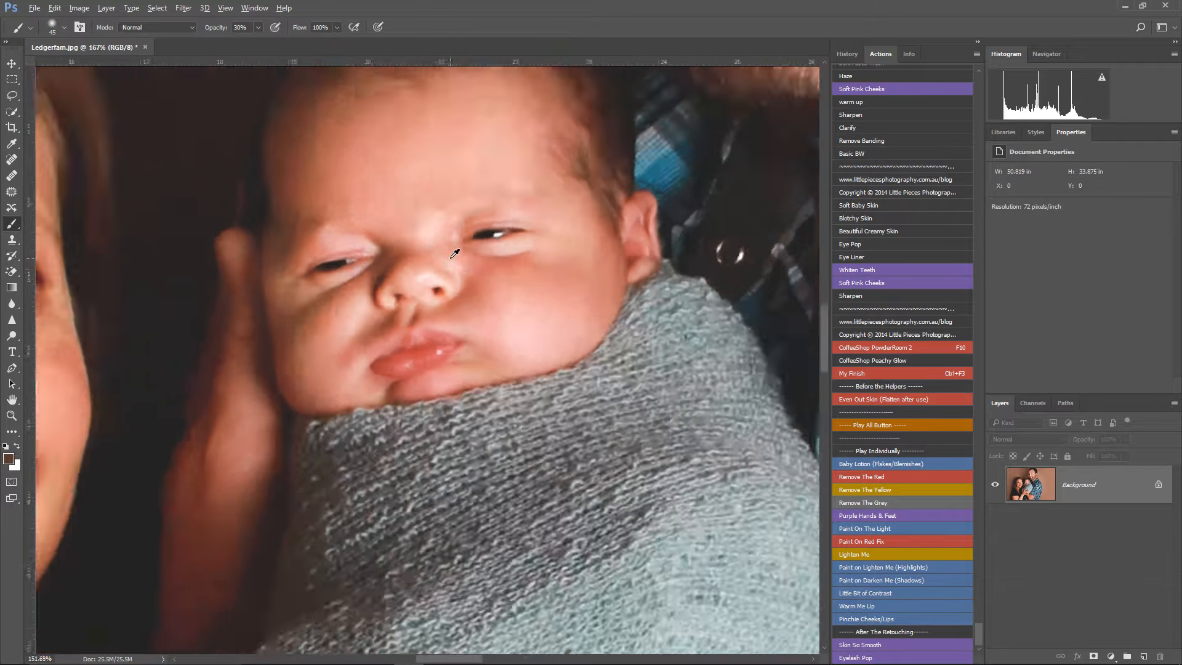
Step: Heal the small blemishes on the man's forehead, temple and cheek with a reduced content-aware Spot Healing Brush
{"action": "left_click_drag", "start_coordinate": [542, 179], "coordinate": [561, 334]}
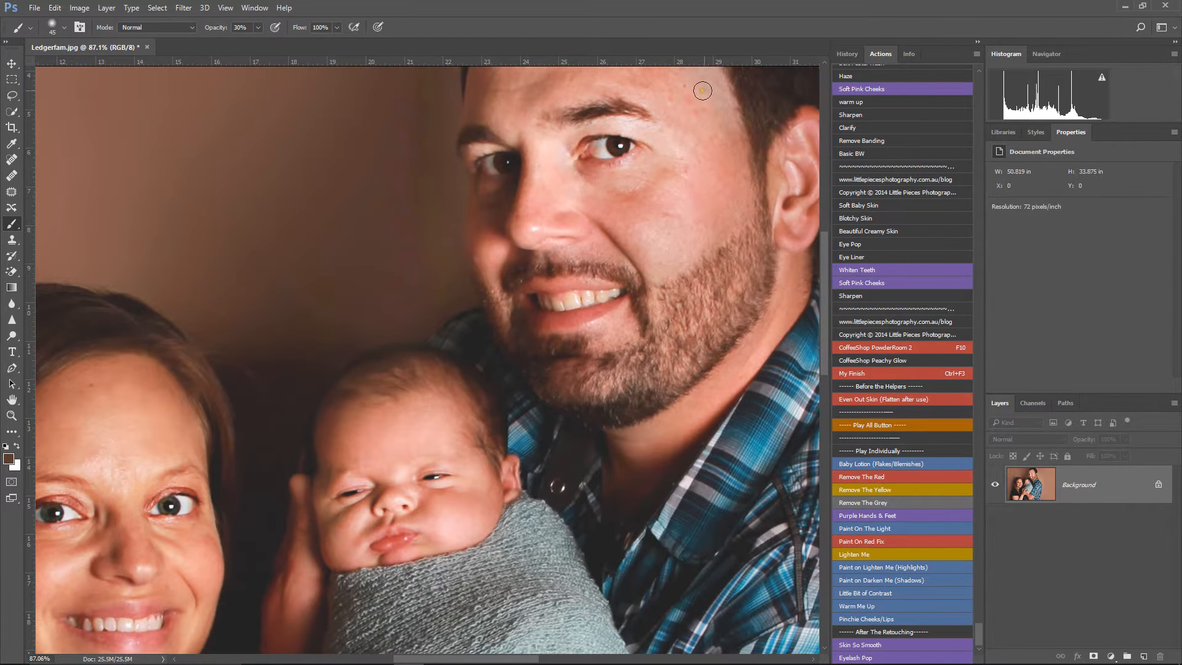
{"action": "left_click", "coordinate": [15, 159]}
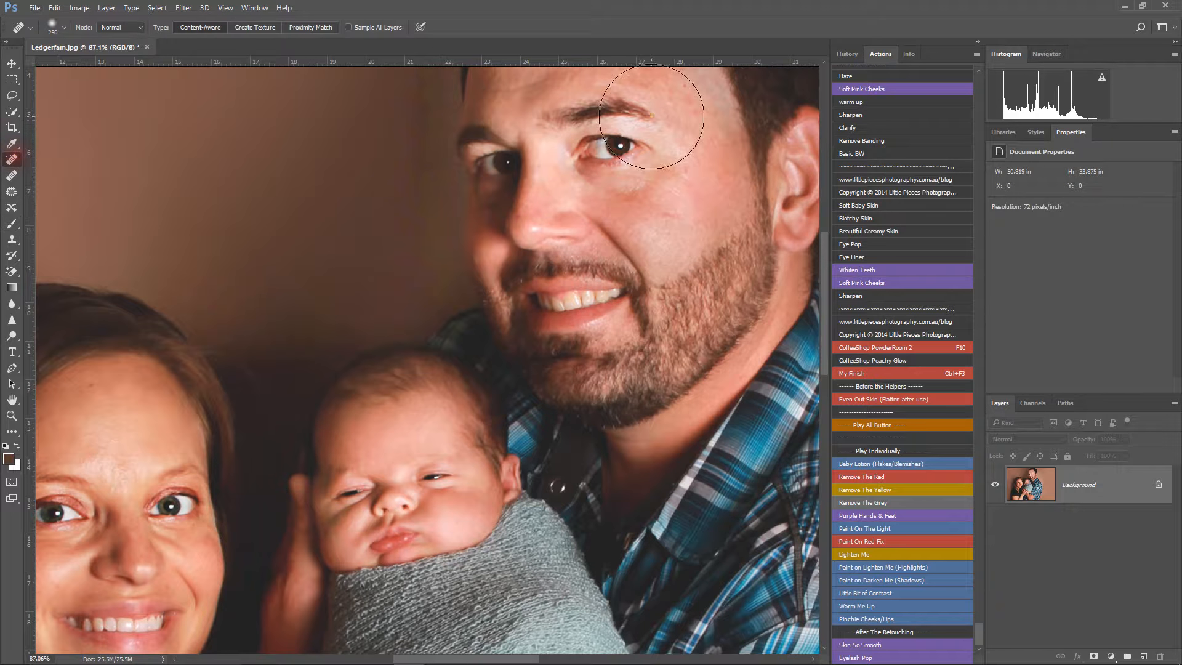
{"action": "key", "text": "bracketleft"}
{"action": "key", "text": "bracketleft"}
{"action": "key", "text": "bracketleft"}
{"action": "key", "text": "bracketleft"}
{"action": "key", "text": "bracketleft"}
{"action": "key", "text": "bracketleft"}
{"action": "left_click", "coordinate": [691, 101]}
{"action": "key", "text": "bracketleft"}
{"action": "left_click", "coordinate": [666, 100]}
{"action": "left_click", "coordinate": [686, 173]}
{"action": "left_click_drag", "start_coordinate": [663, 216], "coordinate": [707, 215]}
{"action": "left_click", "coordinate": [639, 201]}
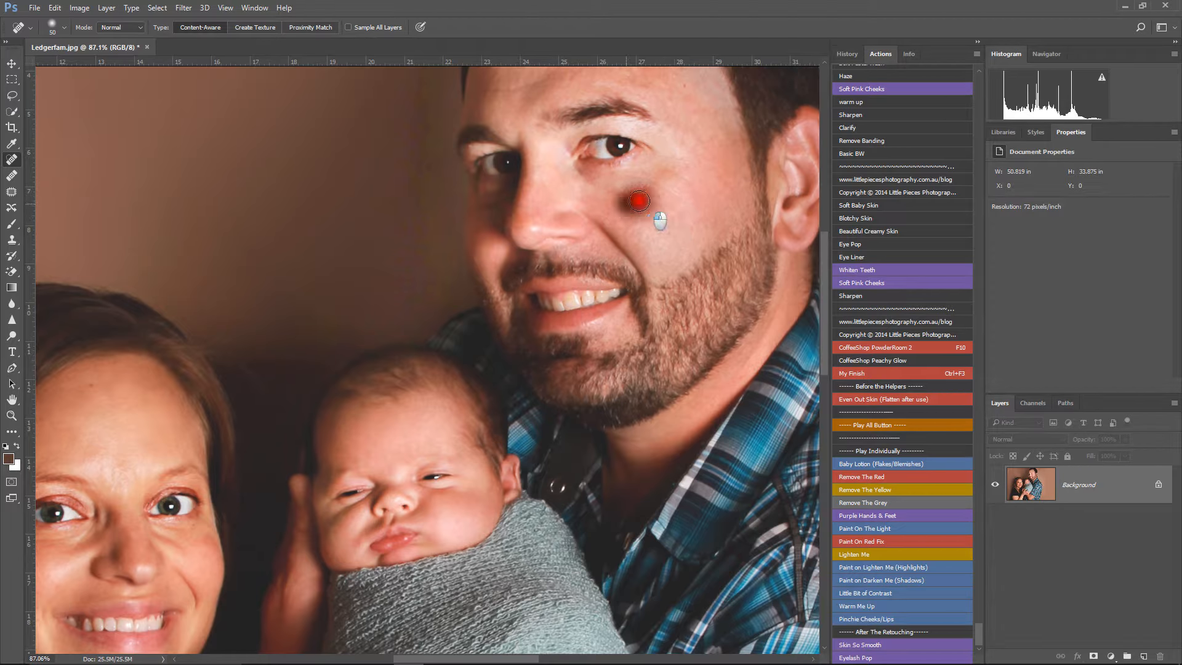
Step: Patch the remaining mark on the man's cheek beside the nose with clean nearby skin and clear the selection
{"action": "left_click", "coordinate": [12, 192]}
{"action": "mouse_move", "coordinate": [629, 200]}
{"action": "left_mouse_down"}
{"action": "mouse_move", "coordinate": [616, 202]}
{"action": "mouse_move", "coordinate": [663, 231]}
{"action": "left_mouse_up"}
{"action": "key", "text": "ctrl+d"}
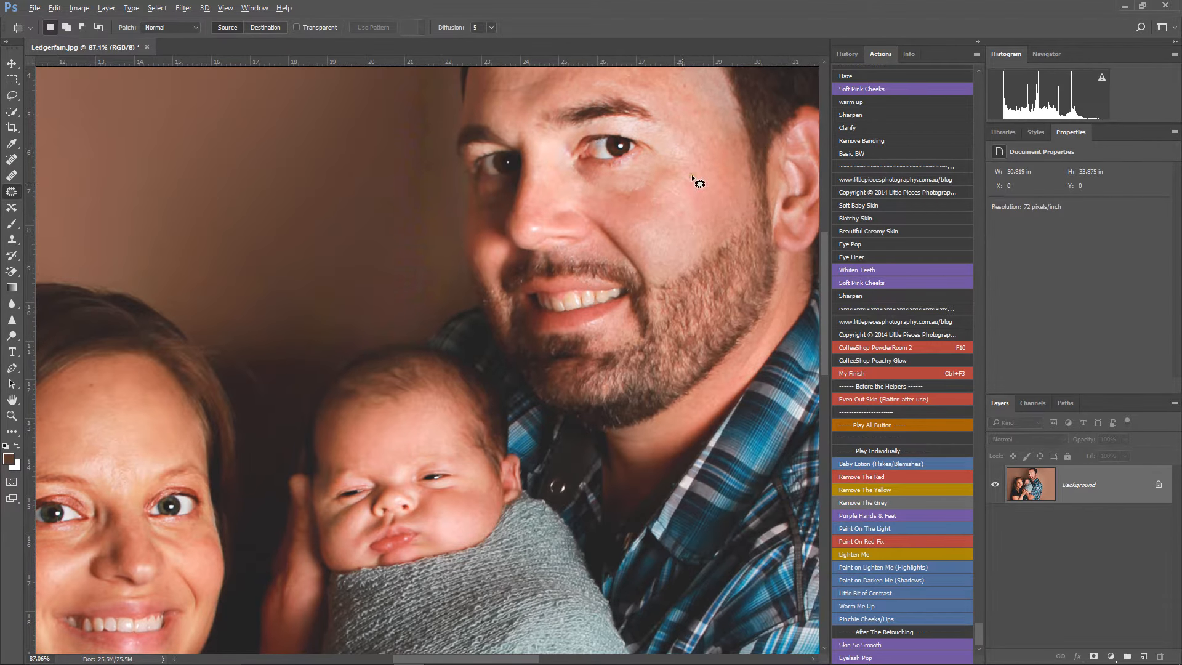
Step: Duplicate the portrait onto a new layer with a layer mask and invert the mask to black
{"action": "scroll", "coordinate": [674, 220], "scroll_direction": "down", "scroll_amount": 6}
{"action": "scroll", "coordinate": [675, 221], "scroll_direction": "up", "scroll_amount": 1}
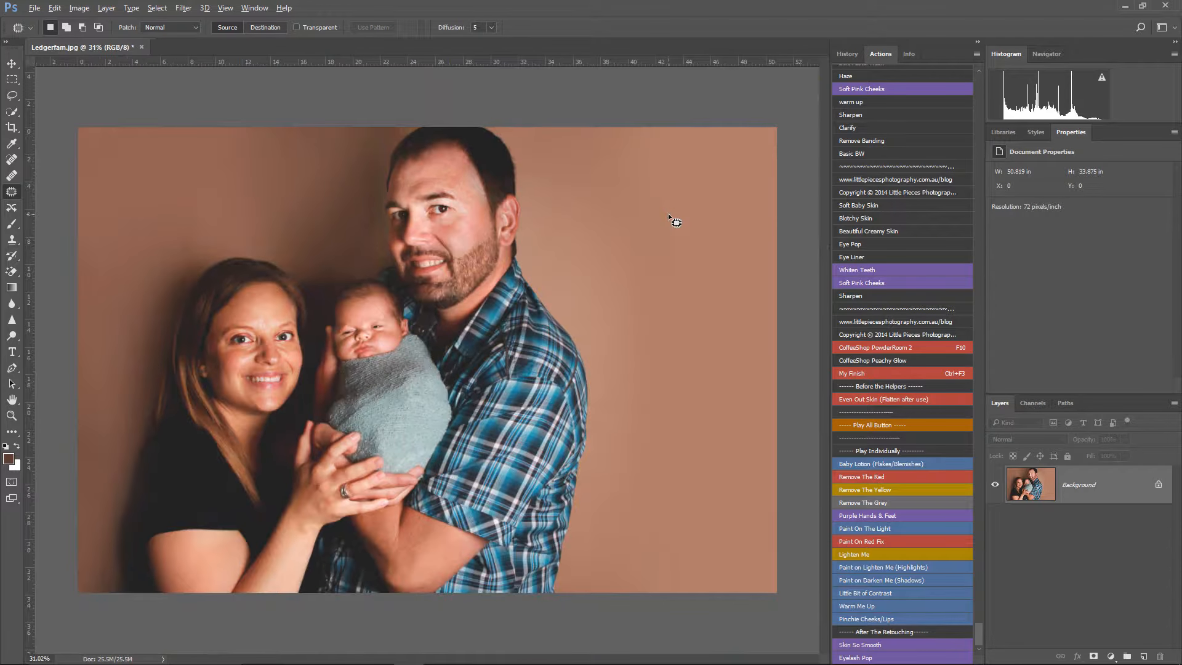
{"action": "key", "text": "ctrl+j"}
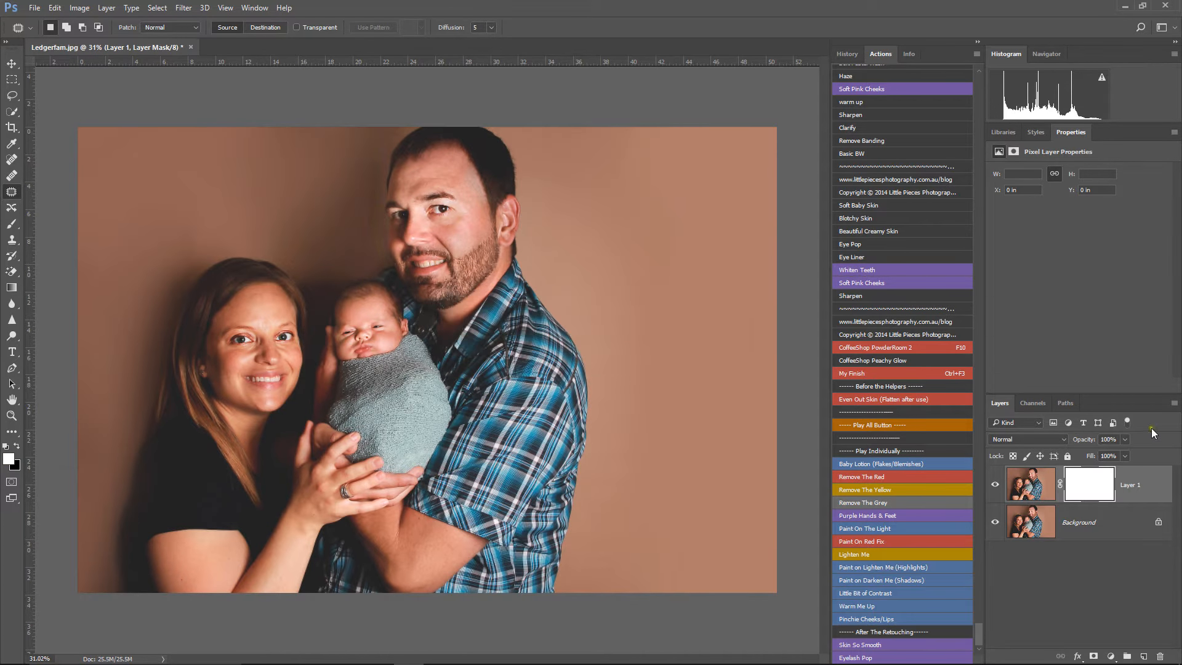
{"action": "key", "text": "ctrl+i"}
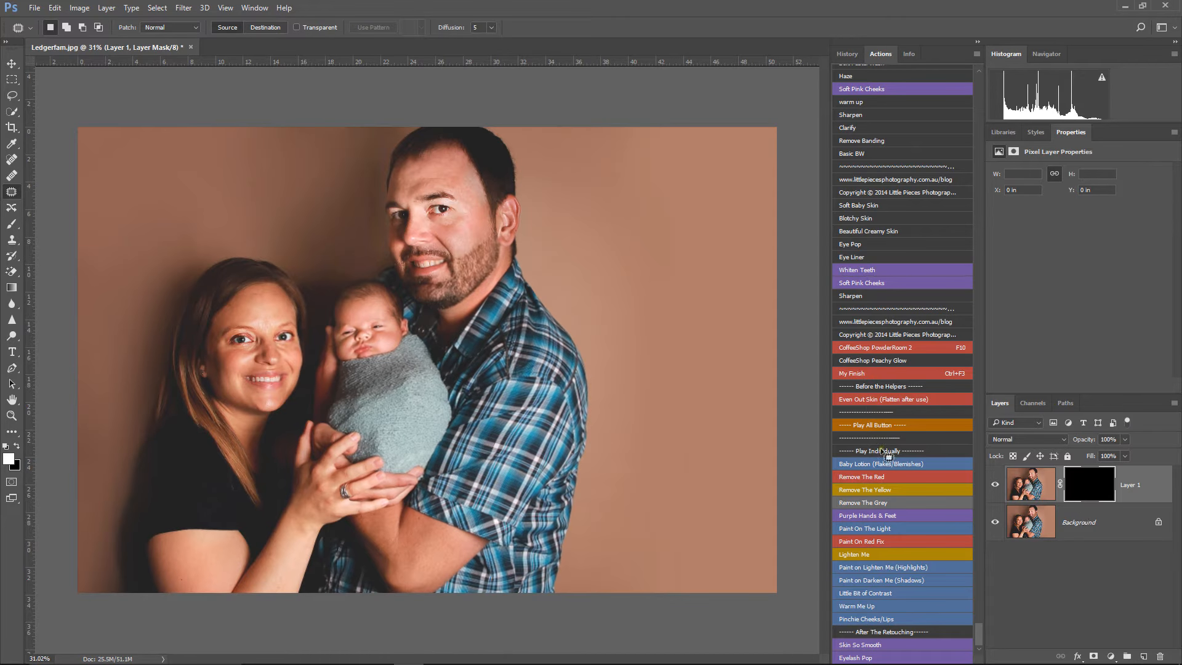
Step: Paint the black mask white at 50% brush opacity over the baby's, woman's and man's faces, and flatten the image
{"action": "left_click", "coordinate": [12, 223]}
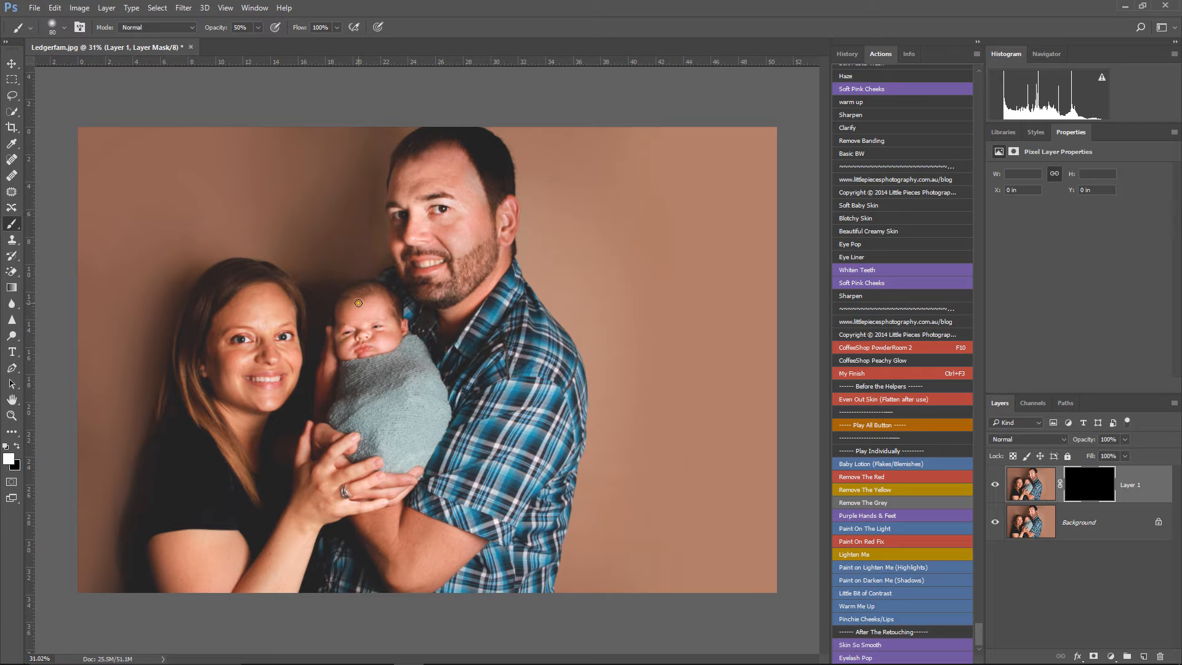
{"action": "left_click", "coordinate": [362, 328]}
{"action": "left_click", "coordinate": [257, 337]}
{"action": "key", "text": "bracketright"}
{"action": "left_click_drag", "start_coordinate": [427, 205], "coordinate": [434, 258]}
{"action": "right_click", "coordinate": [1102, 521]}
{"action": "left_click", "coordinate": [1075, 495]}
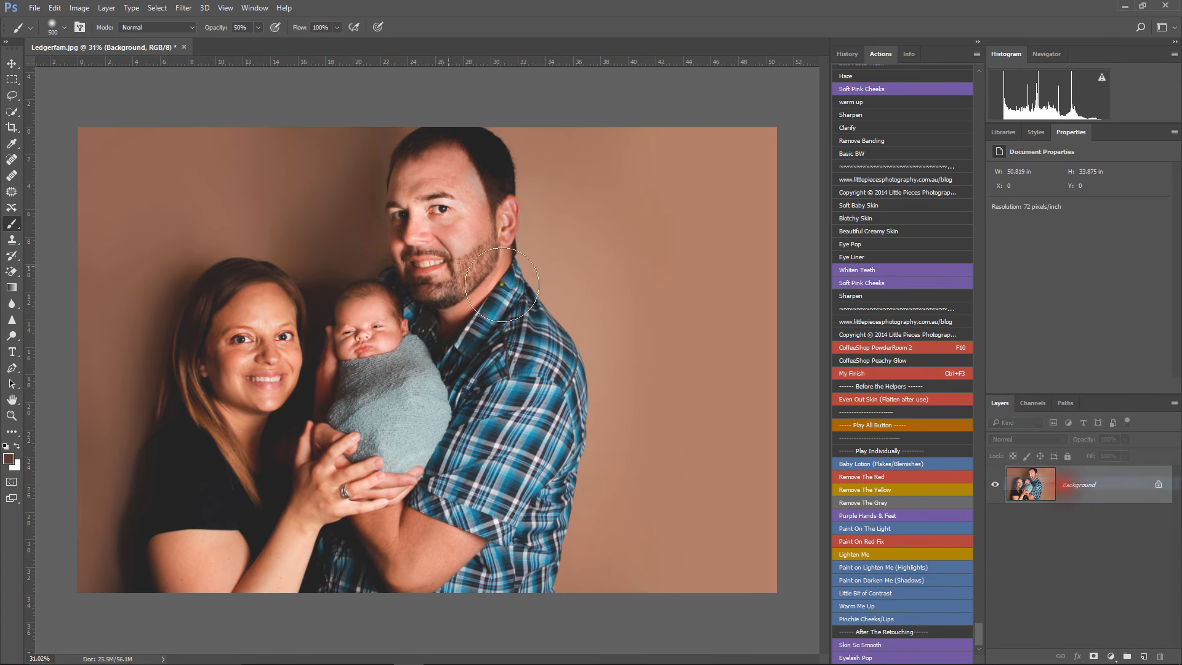
{"action": "mouse_move", "coordinate": [694, 654]}
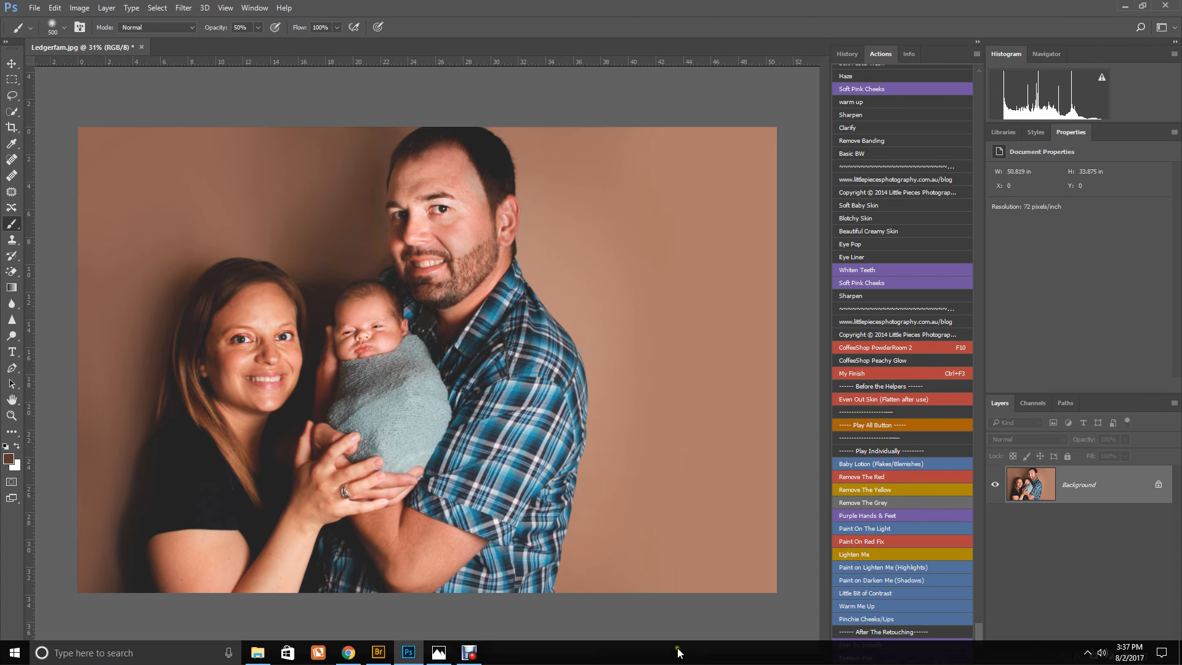